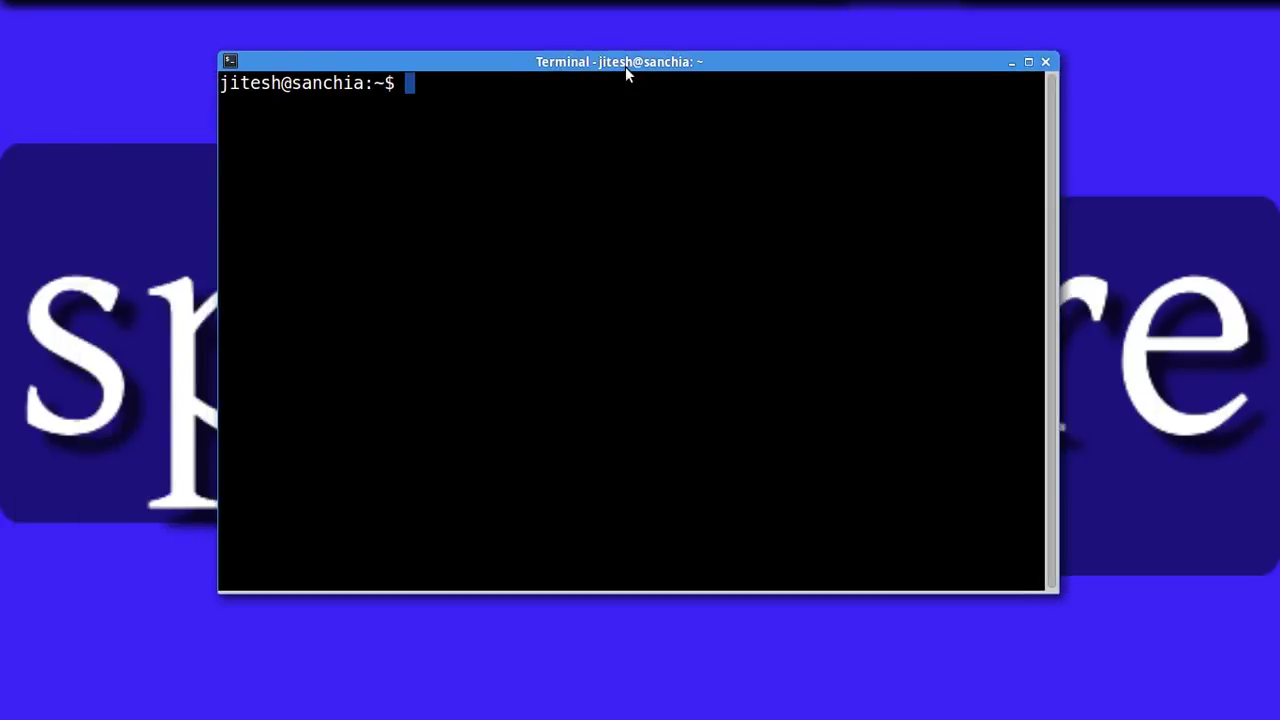
- SSH into server6, change into the dev folder and list it, showing only a core folder
text(ssh server6)
key(Return)
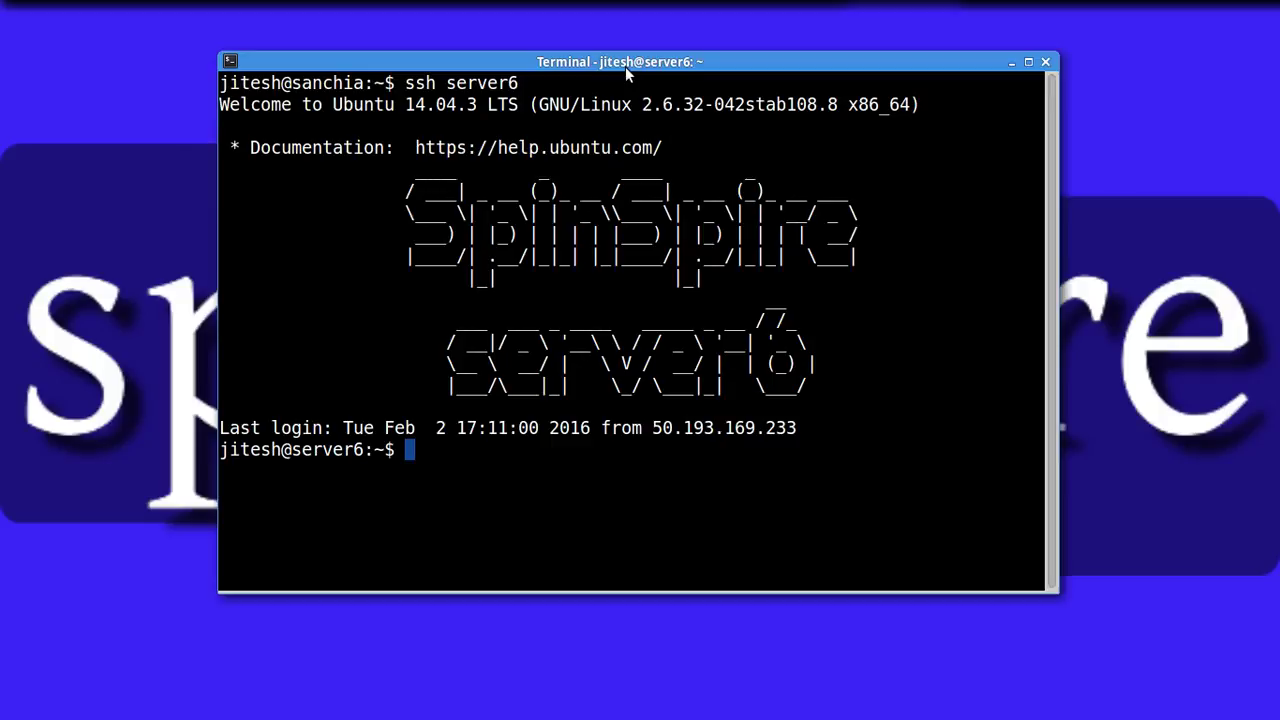
text(cd dev)
key(Return)
text(ls -la)
key(Return)
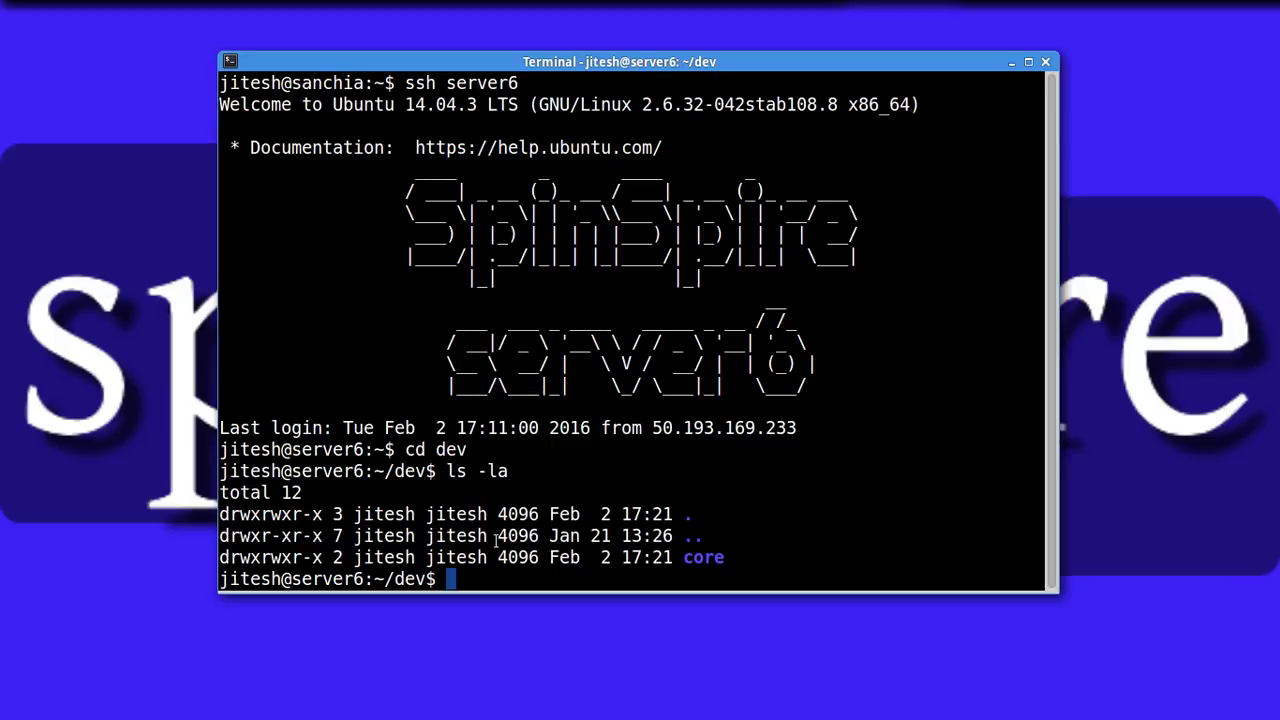
- Maximize Chrome, open the drush.org Install page and select the wget drush.phar download line
click(156, 291)
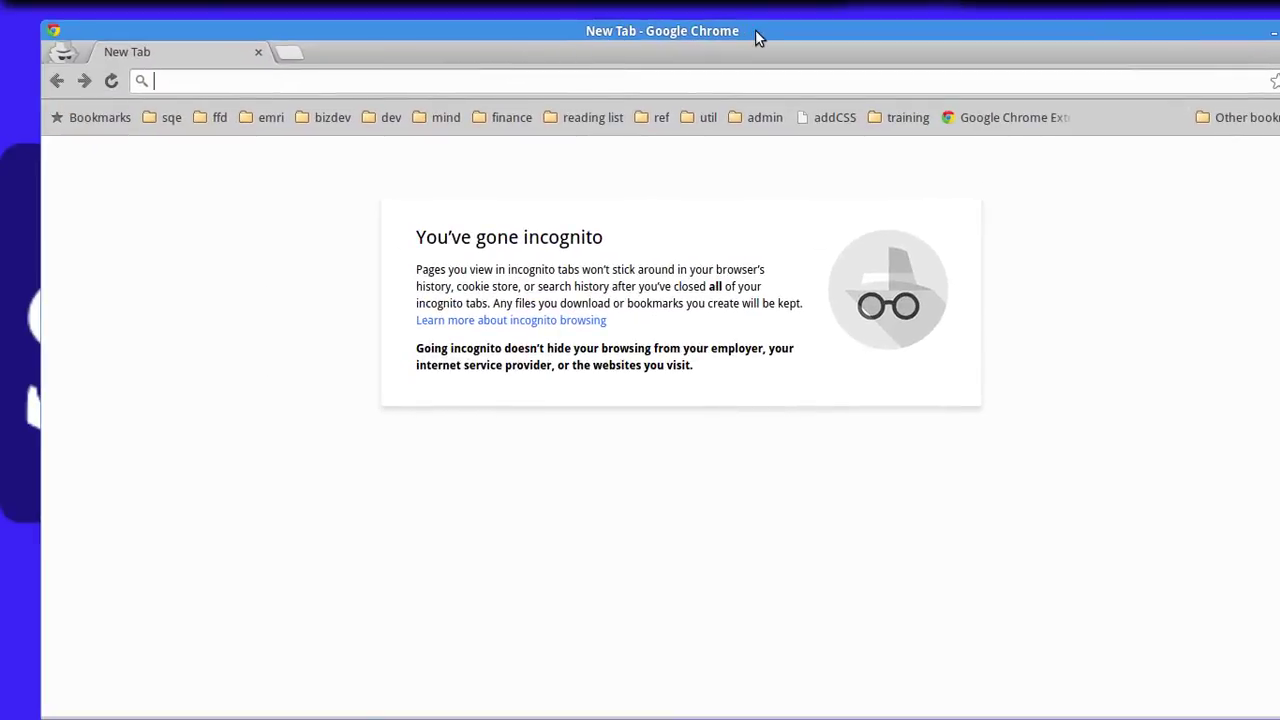
double_click(755, 31)
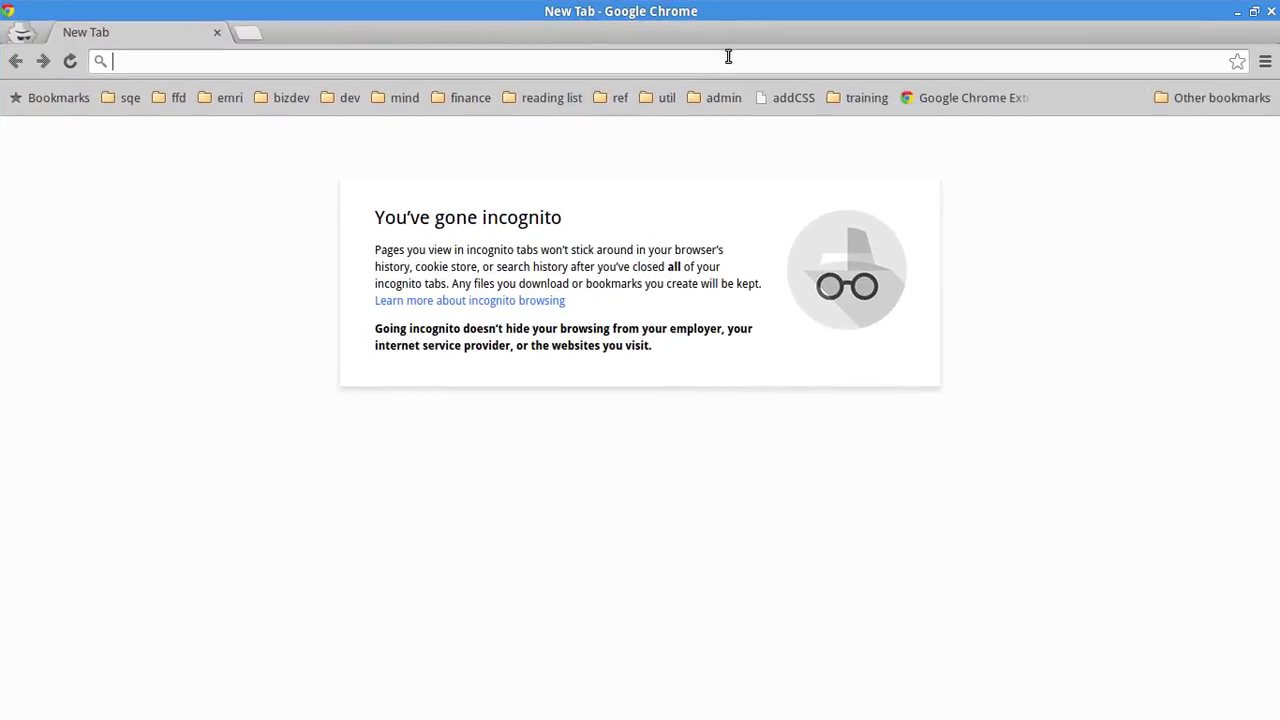
text(drush.org)
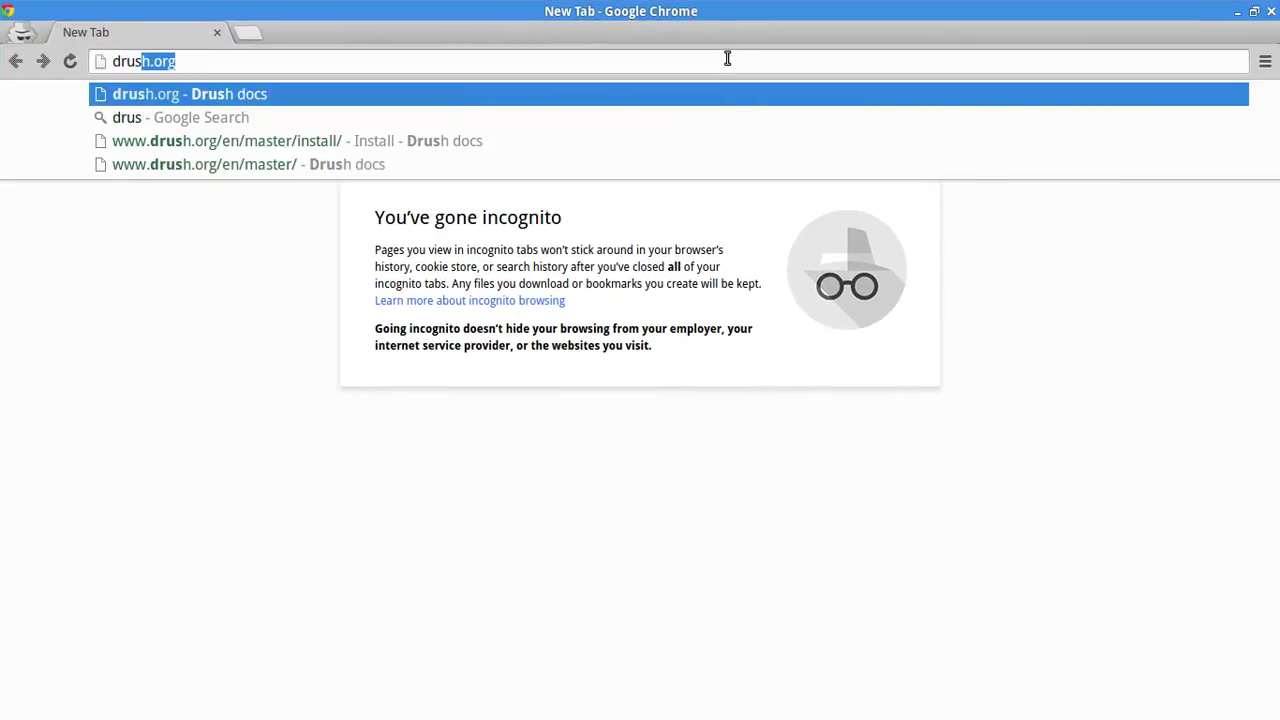
key(Return)
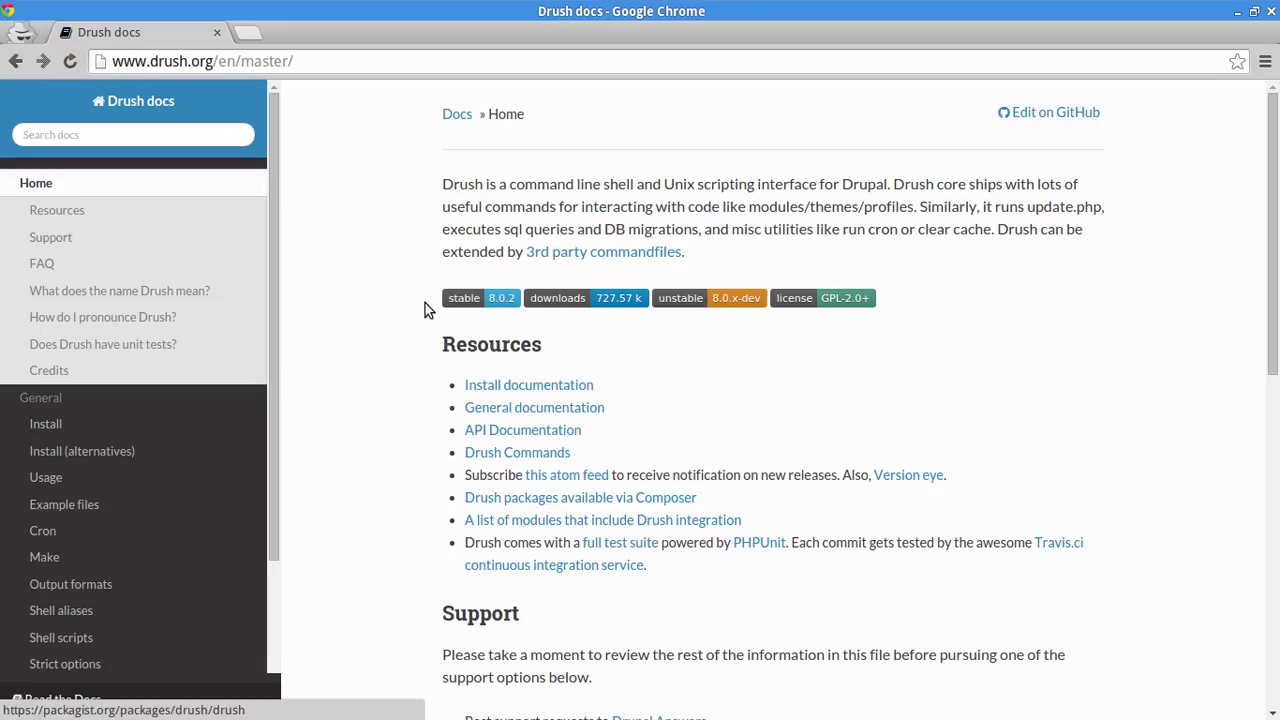
click(45, 424)
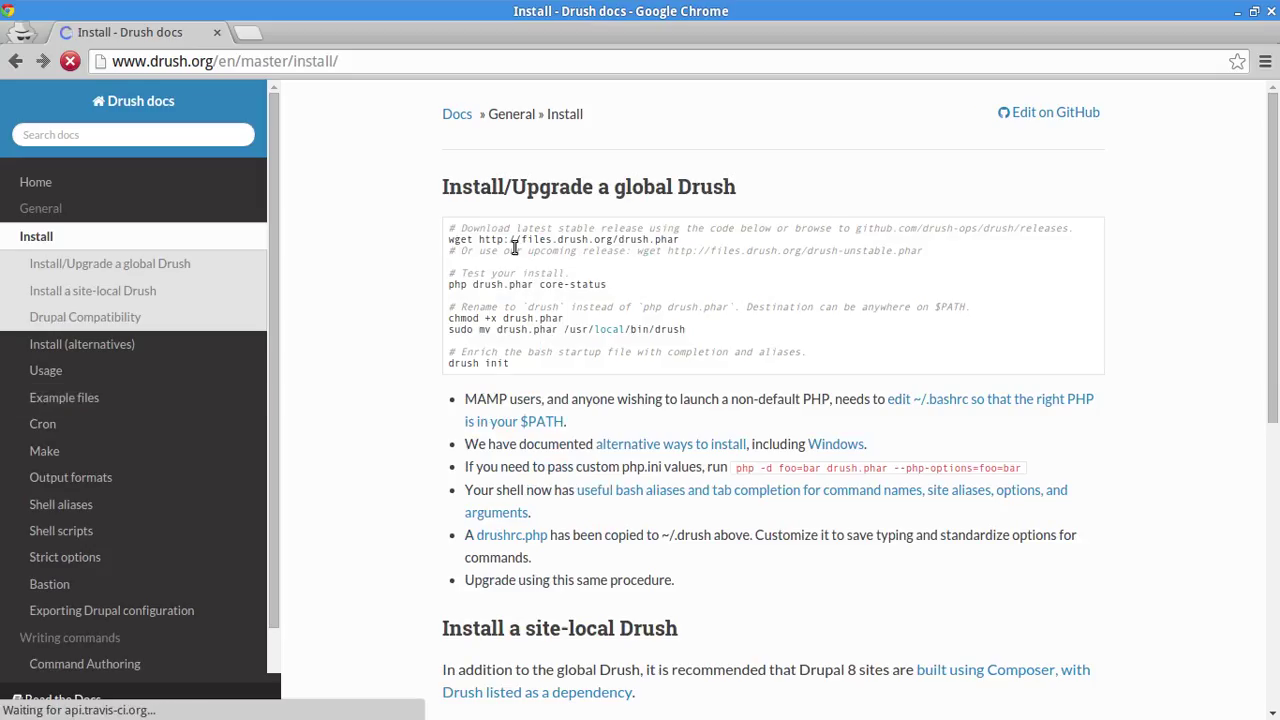
drag(470, 240, 668, 242)
key(ctrl+c)
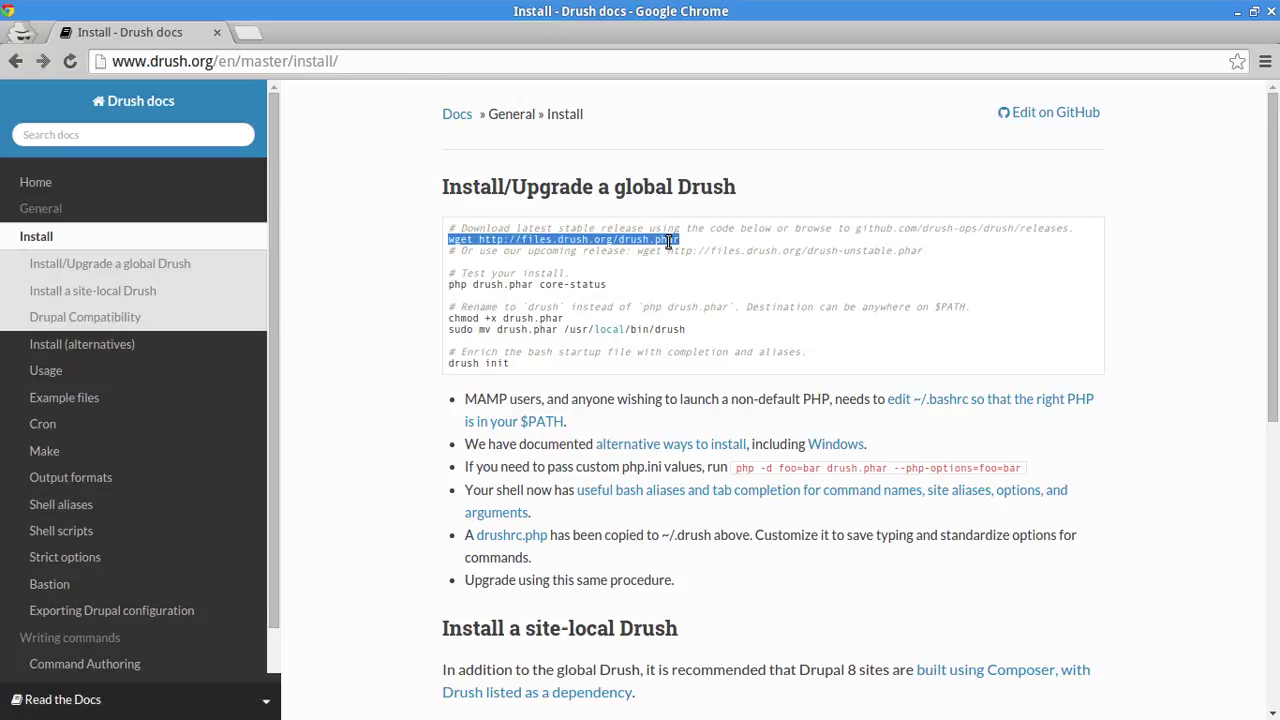
- Download drush.phar with wget and confirm php drush.phar core-status reports Drush 8.0.2
key(alt+Tab)
key(alt+Tab)
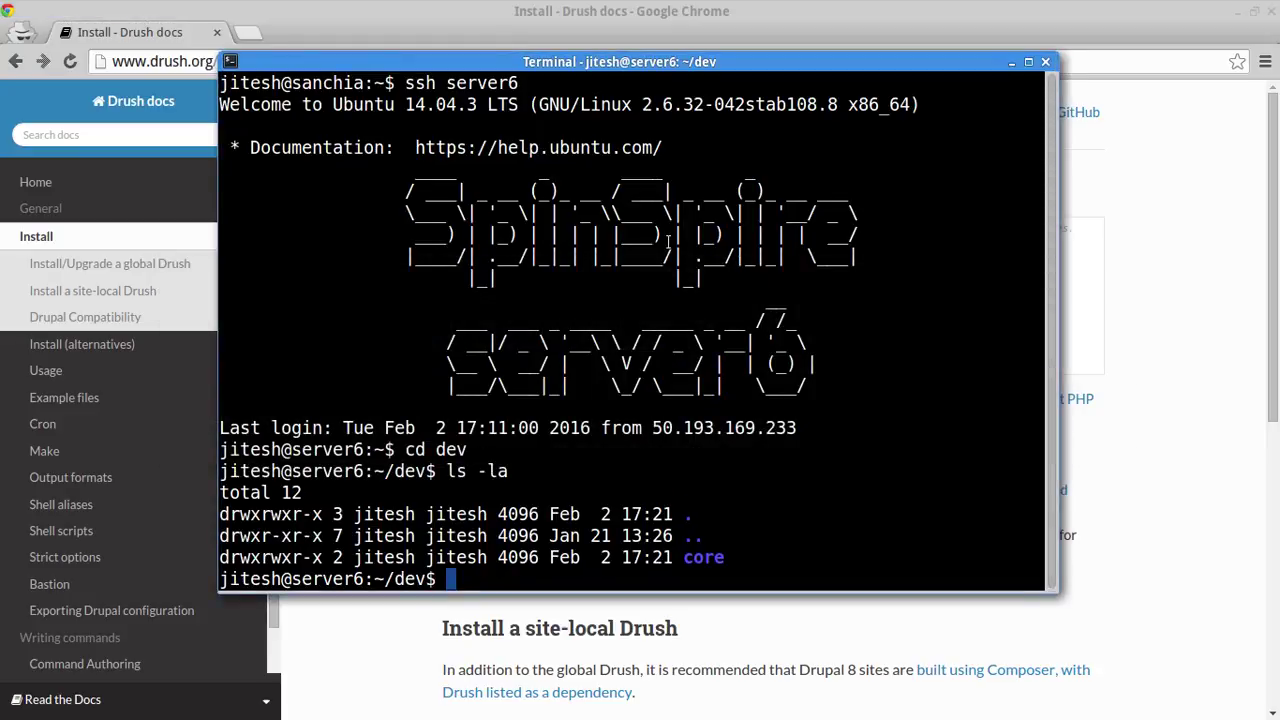
key(ctrl+shift+v)
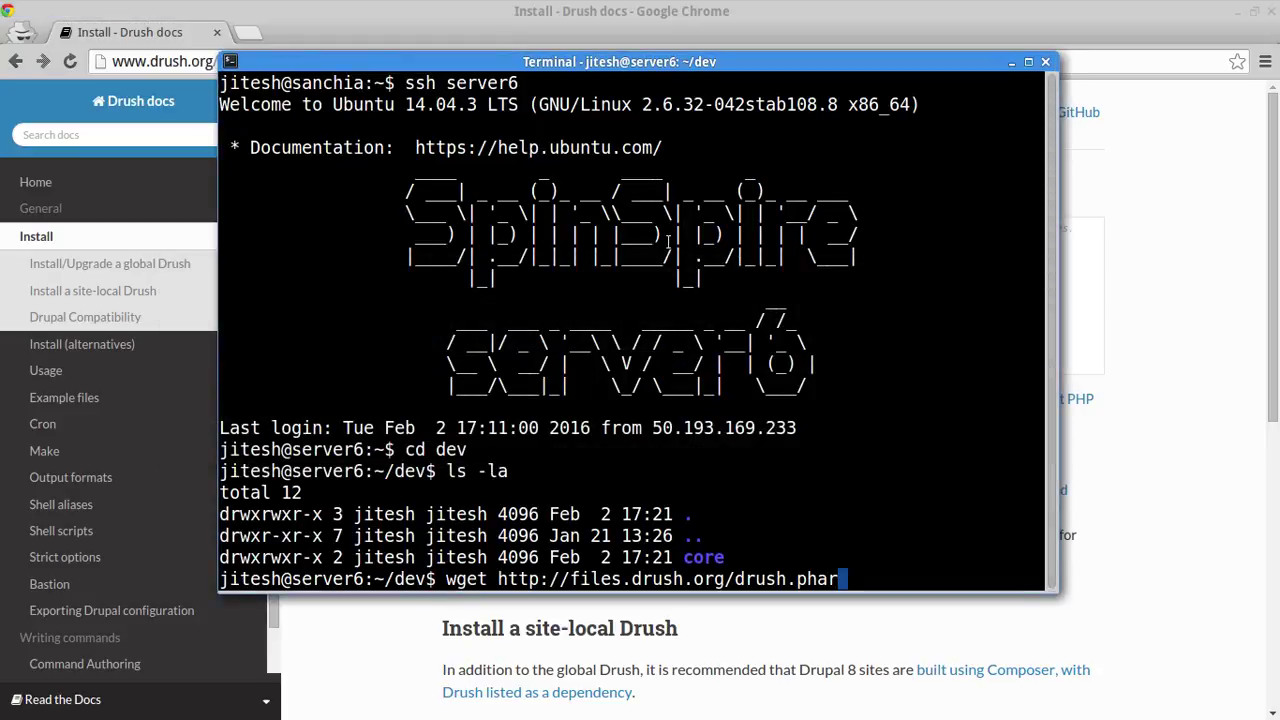
key(Return)
key(alt+Tab)
drag(449, 284, 624, 276)
key(ctrl+c)
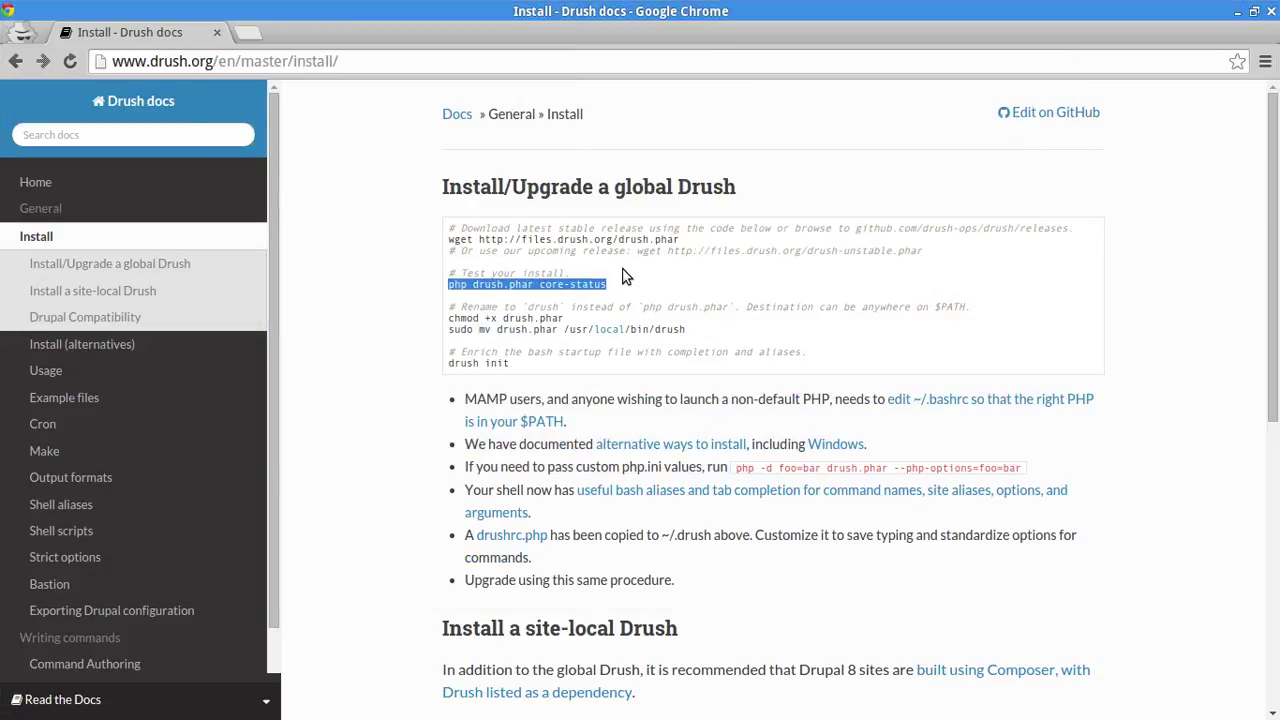
key(alt+Tab)
middle_click(625, 272)
key(Return)
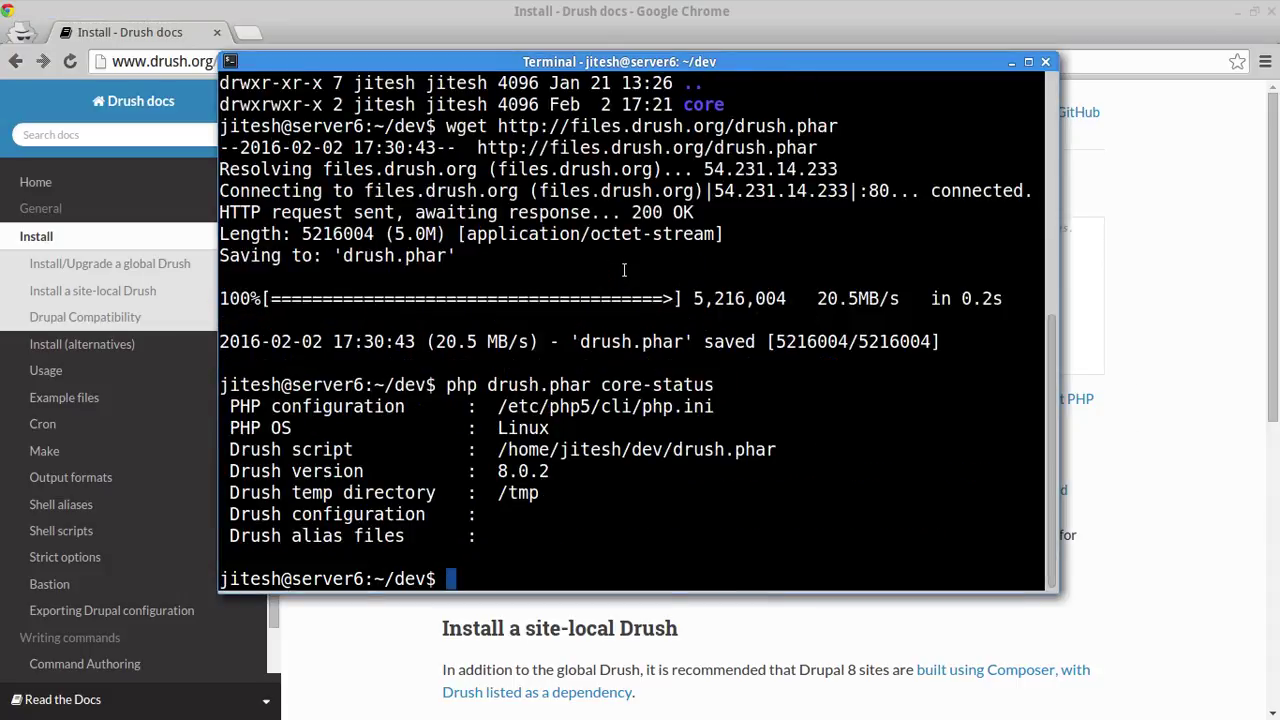
triple_click(513, 470)
triple_click(513, 470)
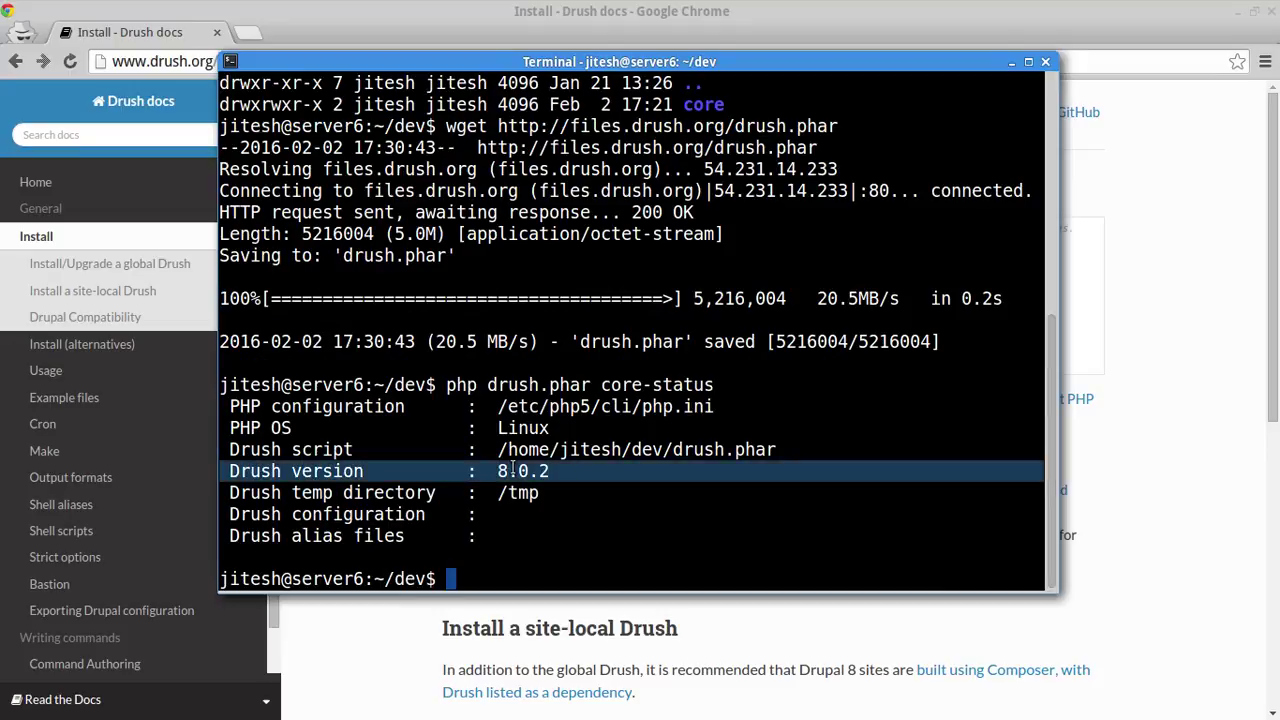
- Make drush.phar executable with chmod +x drush.phar
key(alt+Tab)
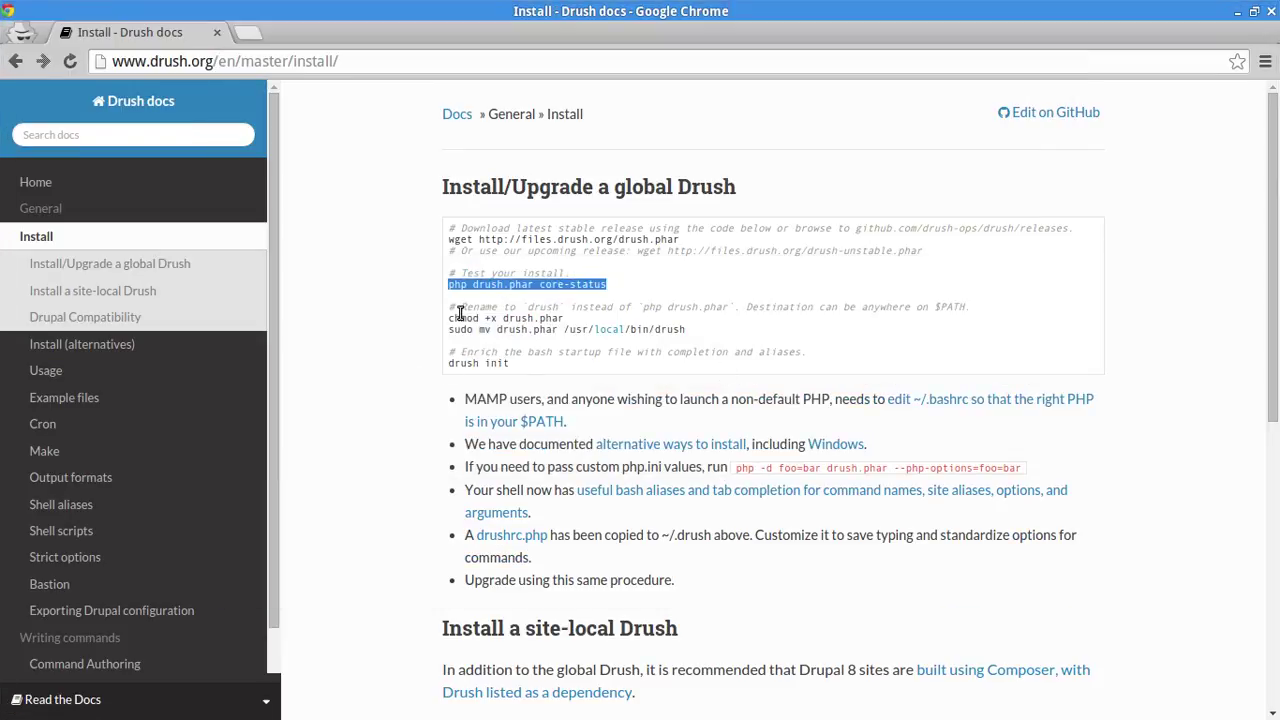
drag(449, 318, 564, 318)
key(ctrl+c)
key(alt+Tab)
middle_click(641, 463)
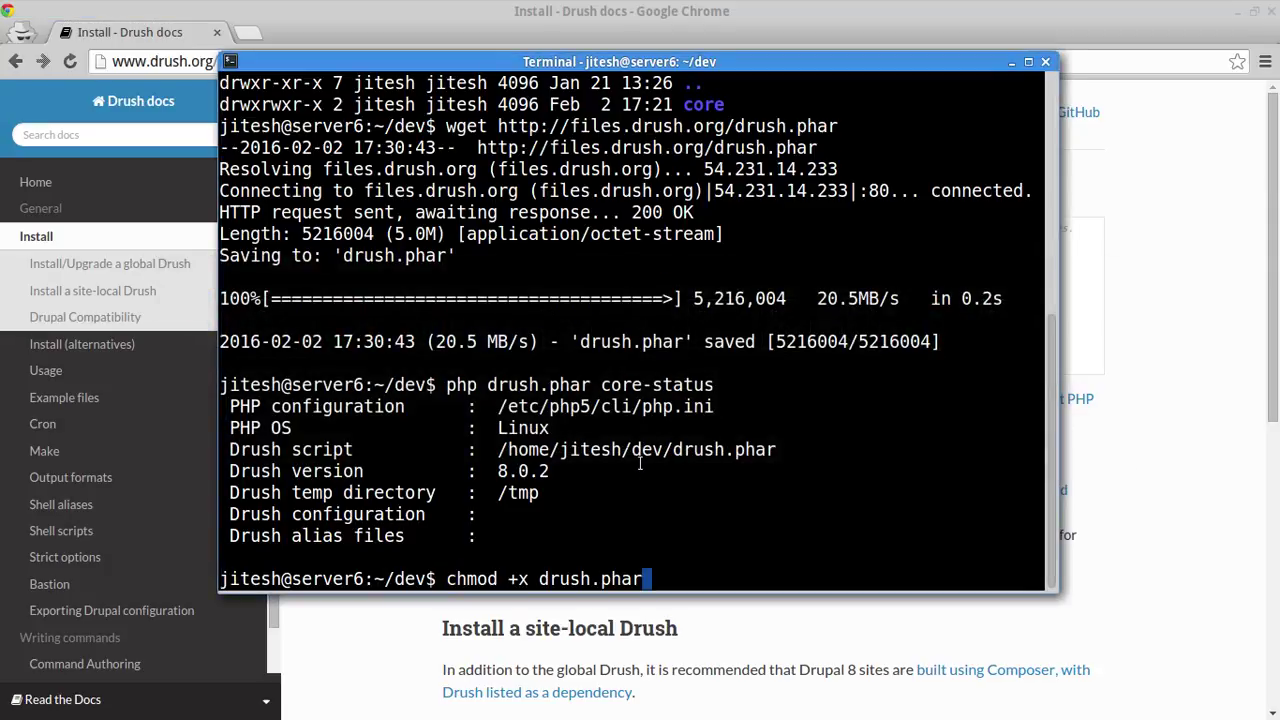
key(Return)
- Check the pasted sudo mv command, then install drush.phar as /usr/local/bin/drush
key(alt+Tab)
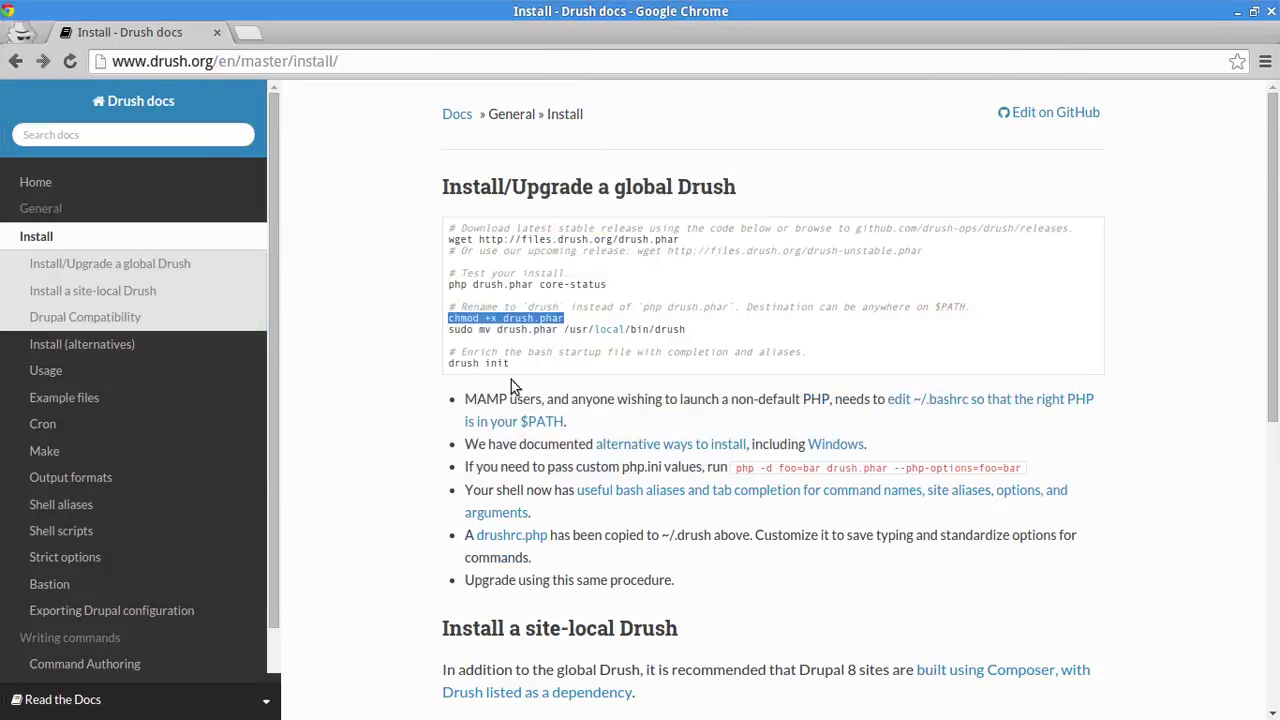
drag(452, 331, 680, 327)
key(ctrl+c)
key(alt+Tab)
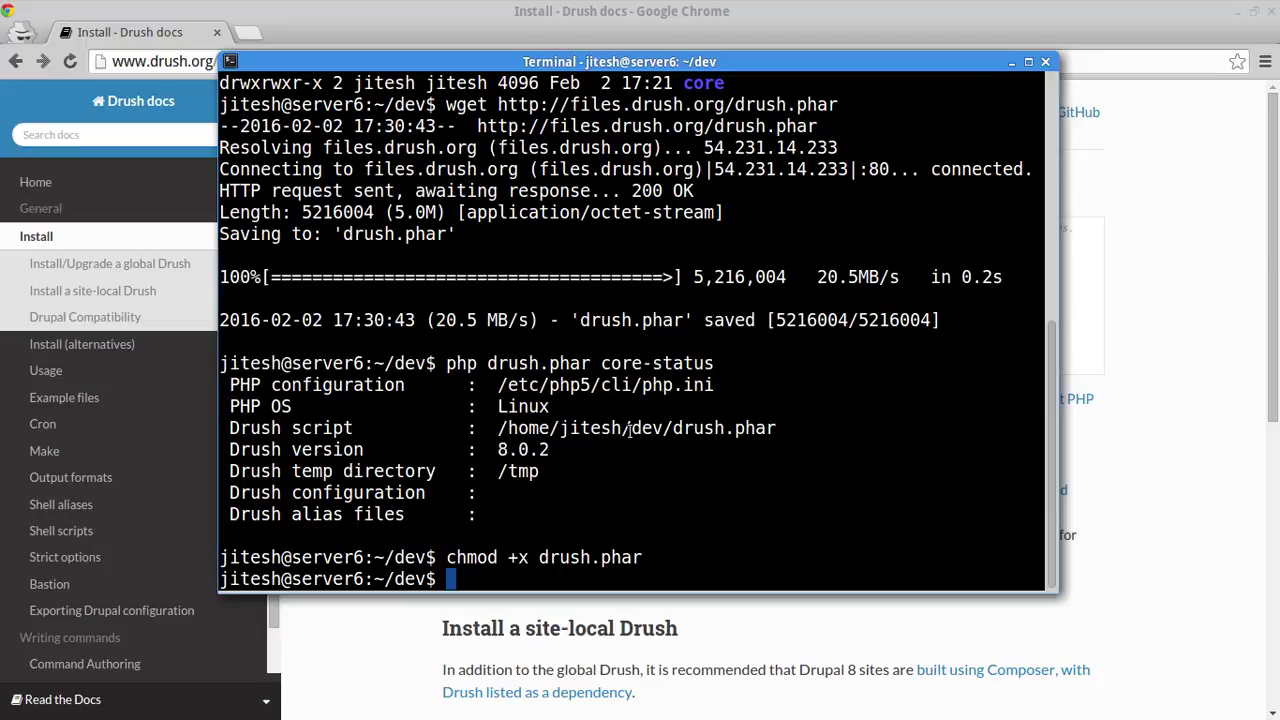
middle_click(650, 414)
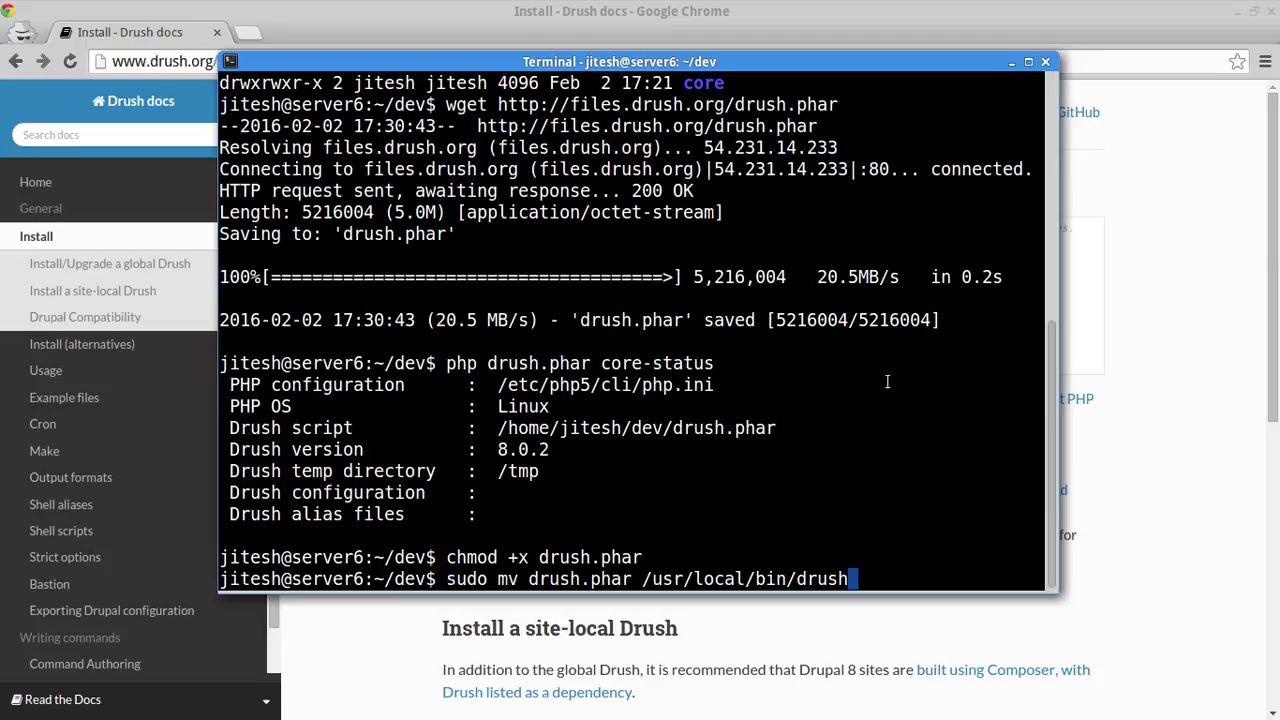
key(ctrl+a)
key(ctrl+Right)
key(ctrl+Right)
key(ctrl+Right)
key(ctrl+Right)
key(ctrl+Right)
key(Right)
key(Return)
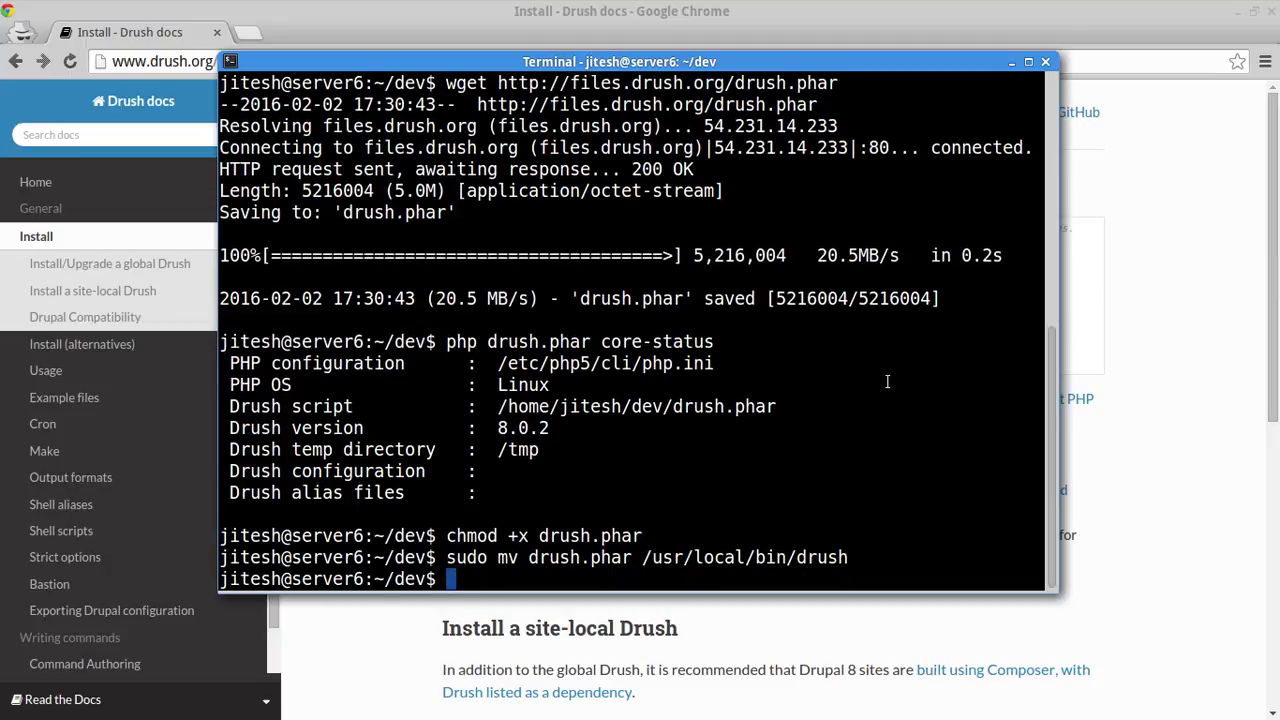
- Confirm drush status shows version 8.0.2, then fetch Drupal 8.0.2 with drush dl drupal-8
text(drush)
key(Return)
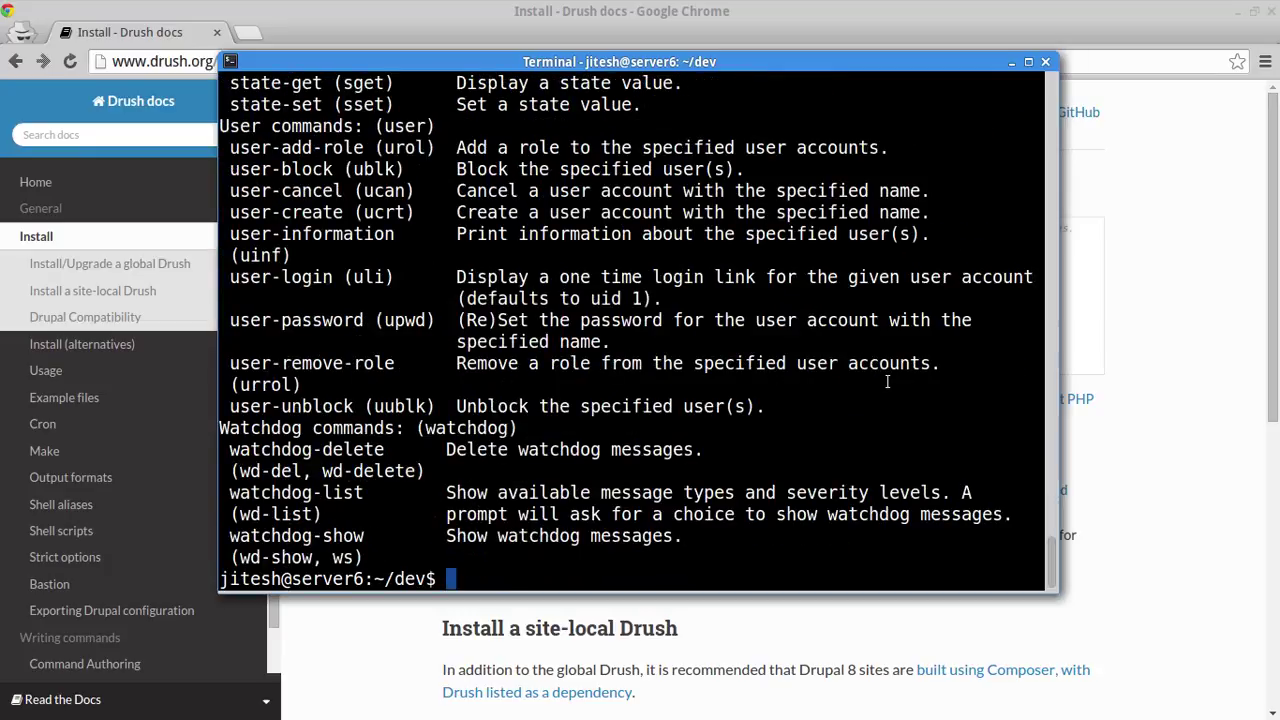
text(drush status)
key(Return)
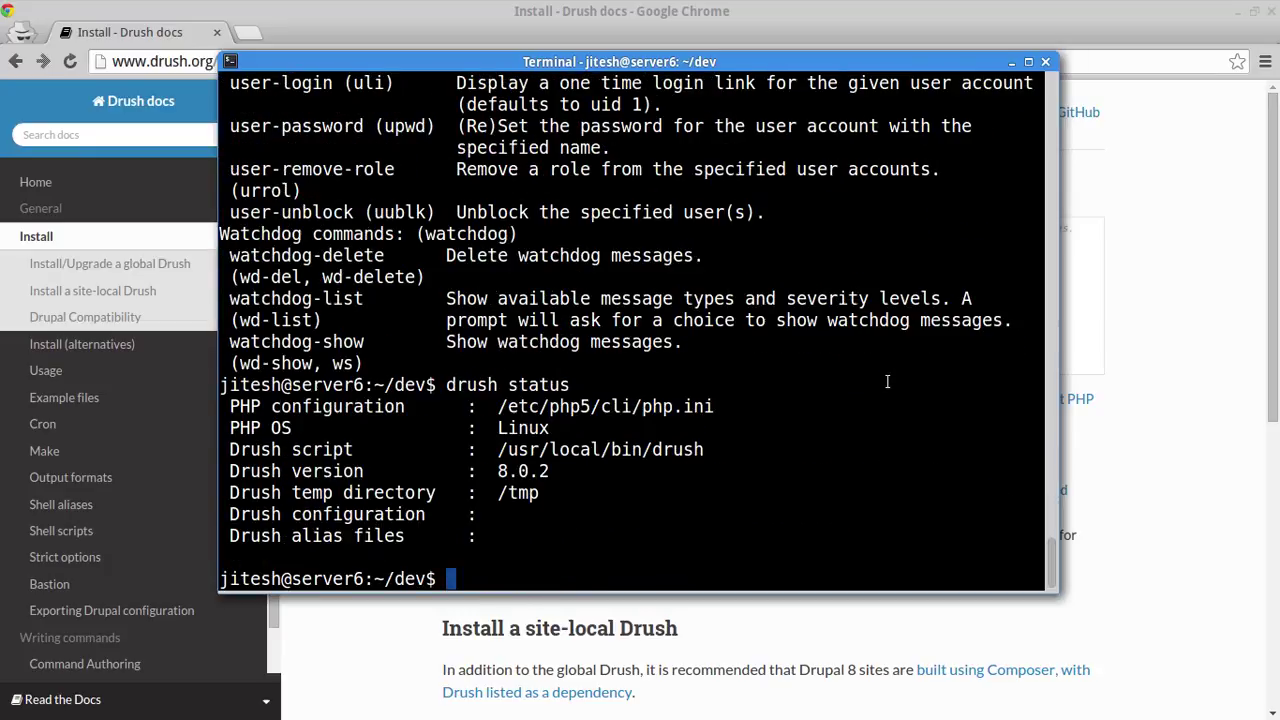
triple_click(532, 470)
click(650, 444)
text(drush dl )
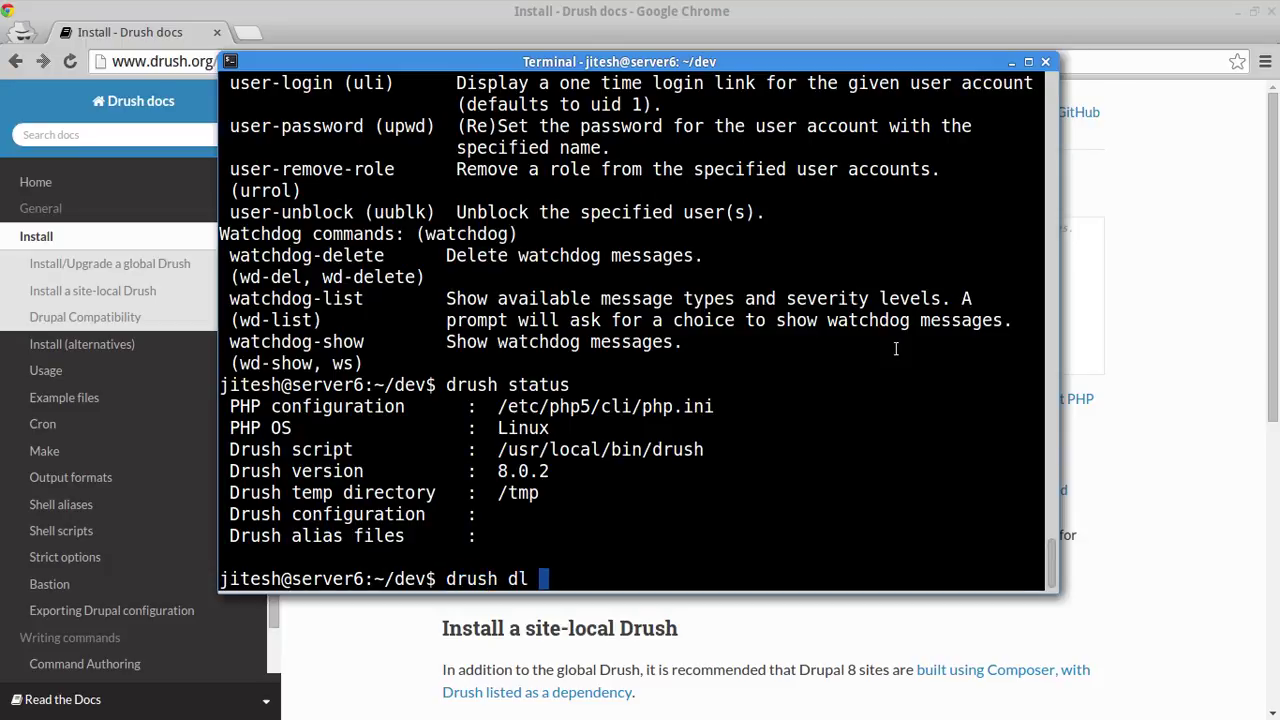
text(drupal)
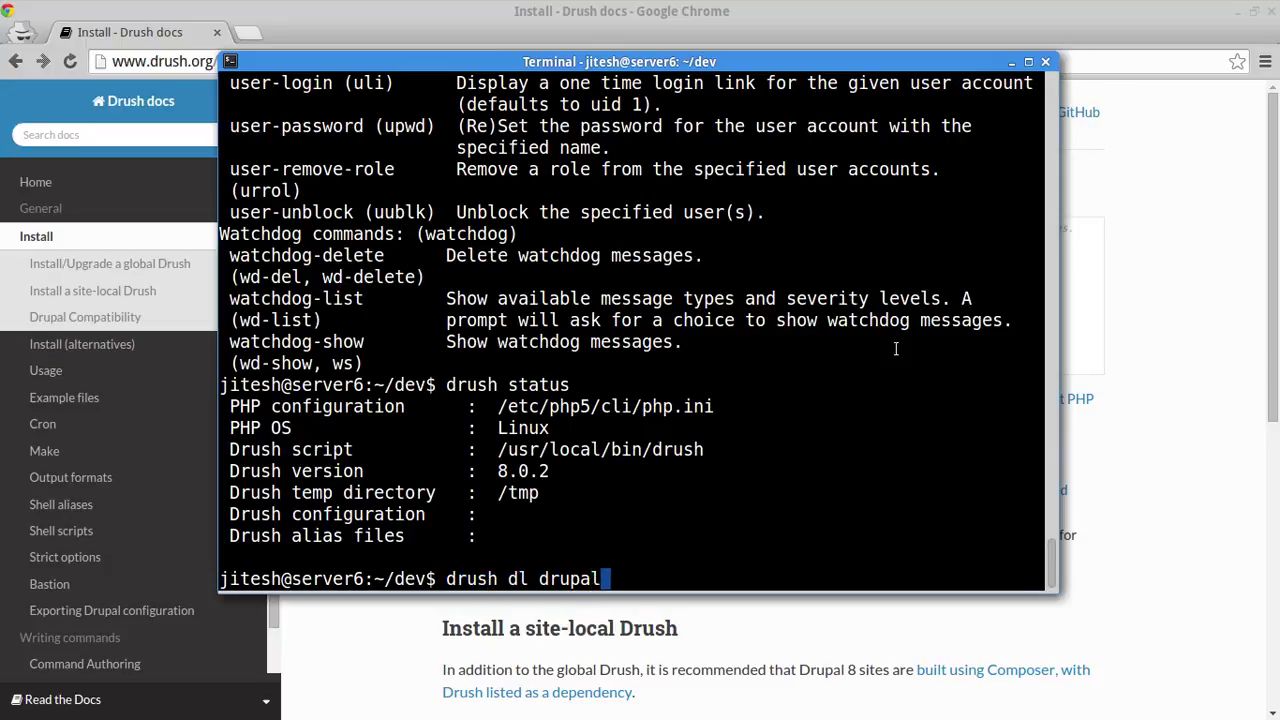
text(-8)
key(Return)
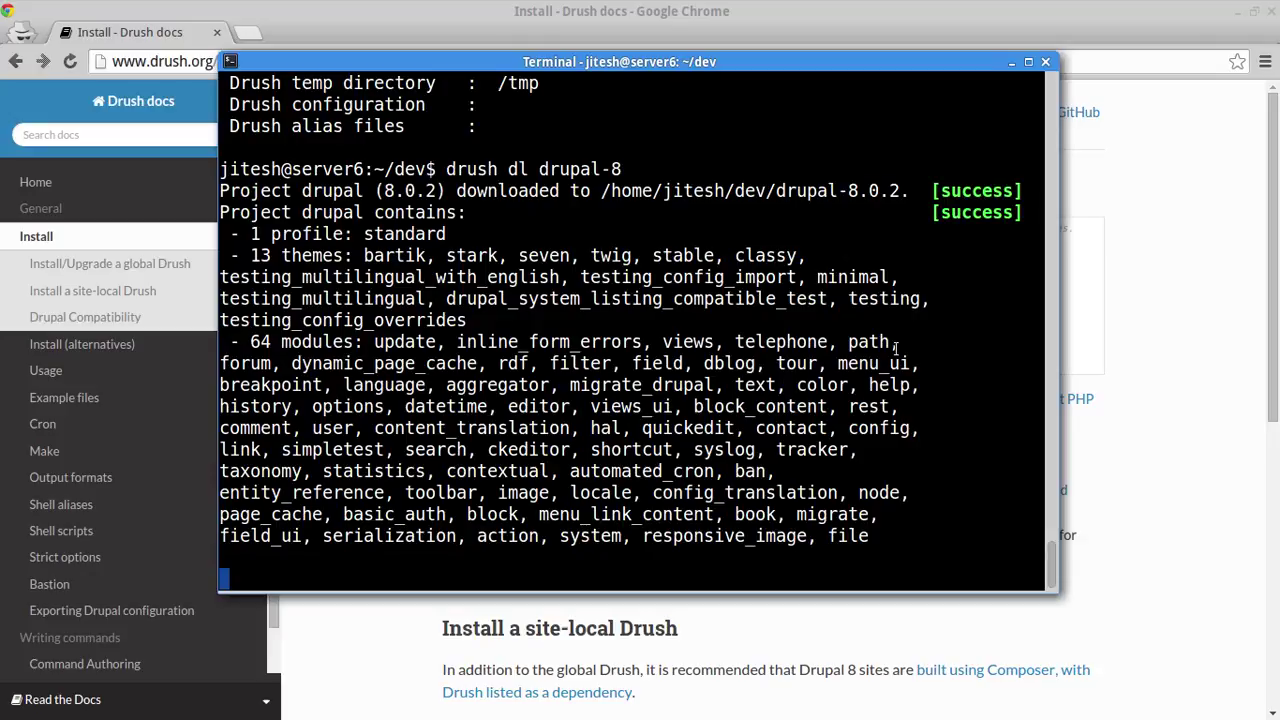
- List the dev folder and confirm with du -sh that drupal-8.0.2 takes 93M
text(ls -la)
key(Return)
text(drush)
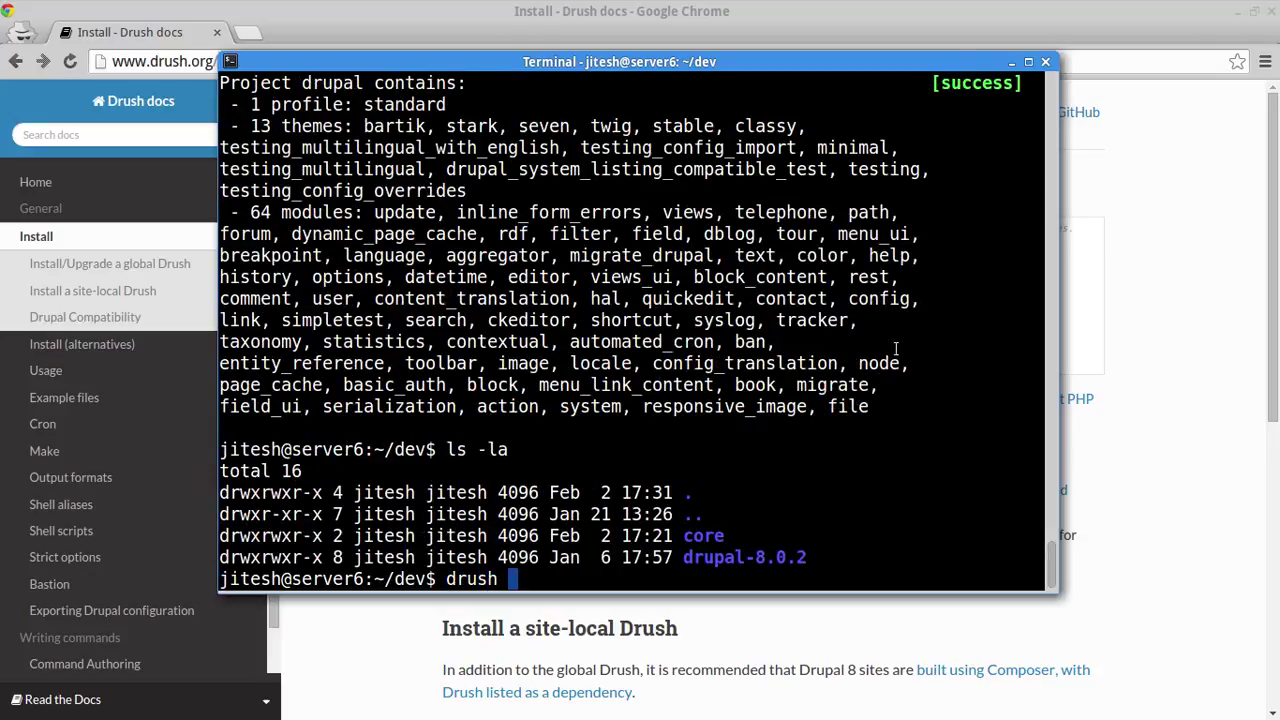
key(BackSpace)
key(BackSpace)
key(BackSpace)
key(BackSpace)
key(BackSpace)
key(BackSpace)
text(du -sh d)
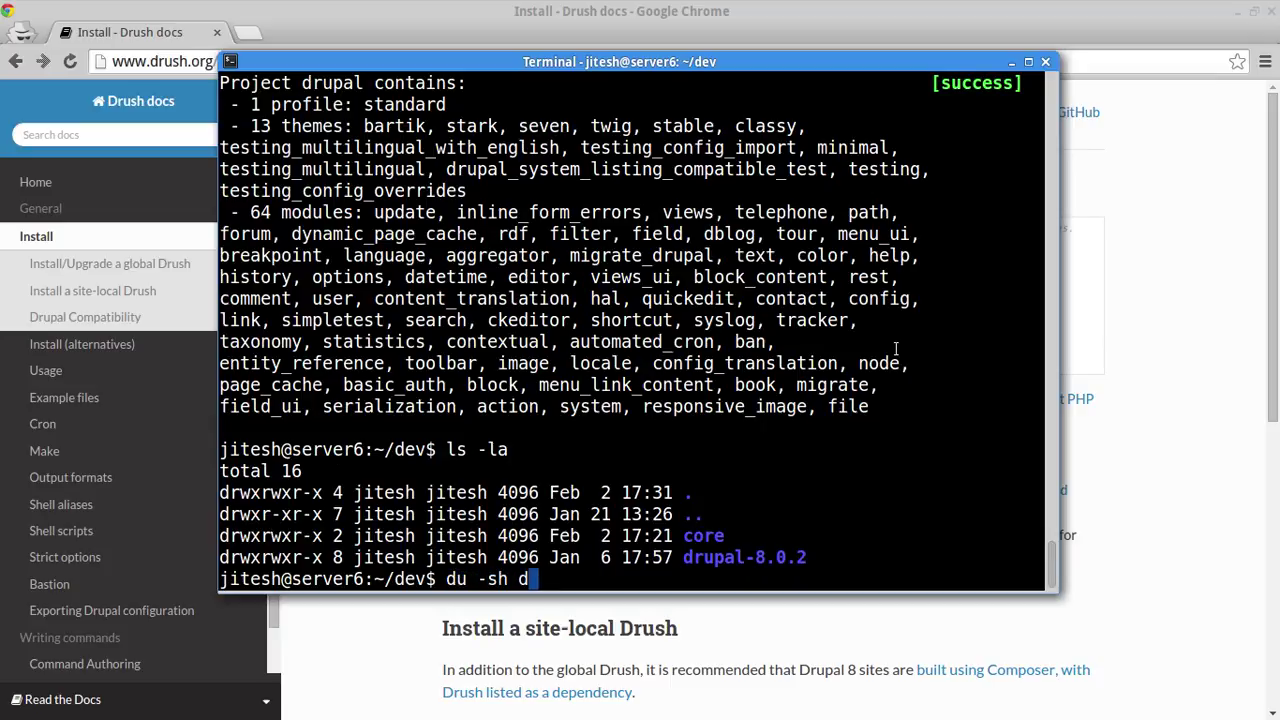
key(Tab)
key(Return)
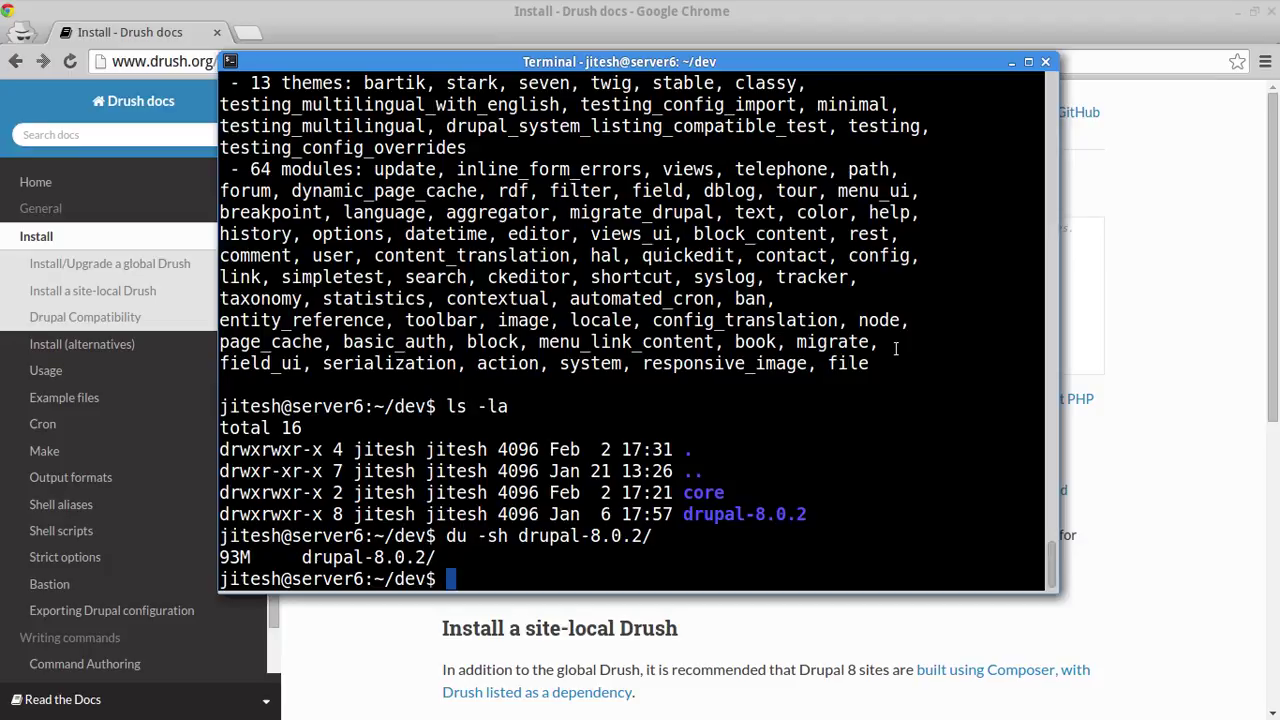
- Rename the drupal-8.0.2 folder to drupal-8 with mv
text(mv d)
key(Tab)
key(BackSpace)
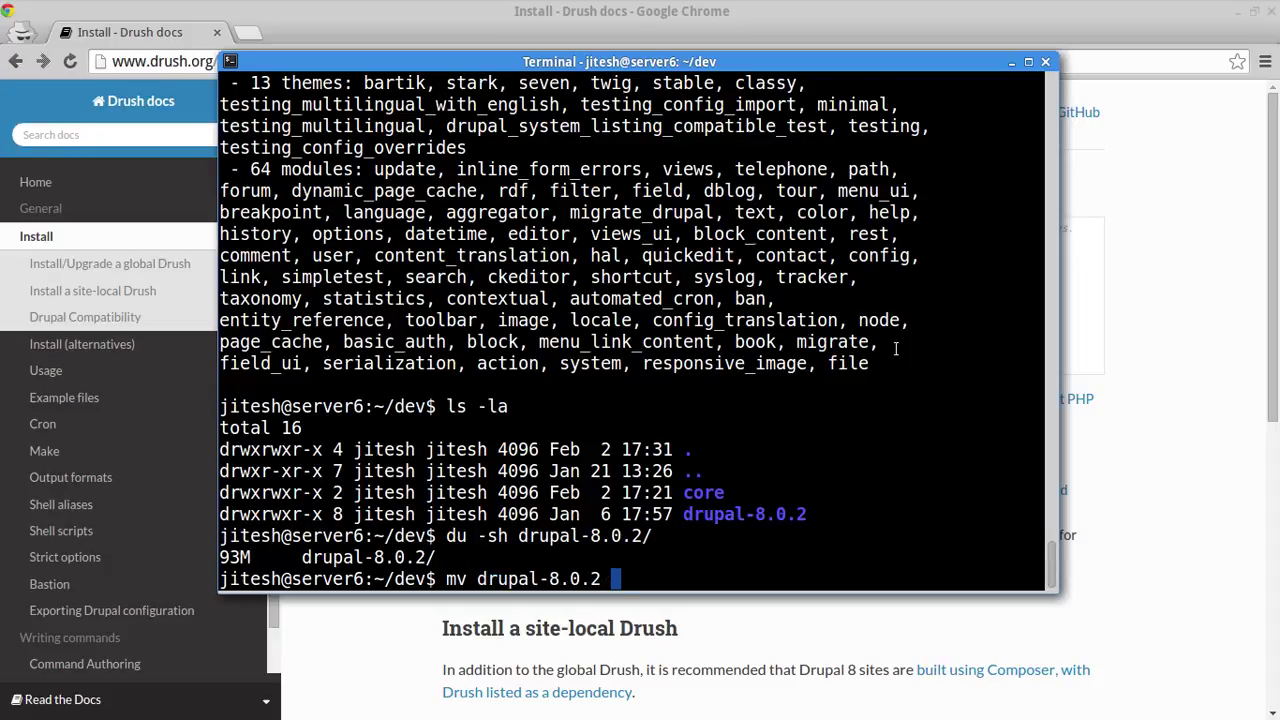
text(dru)
key(Tab)
key(BackSpace)
key(BackSpace)
key(BackSpace)
key(BackSpace)
key(BackSpace)
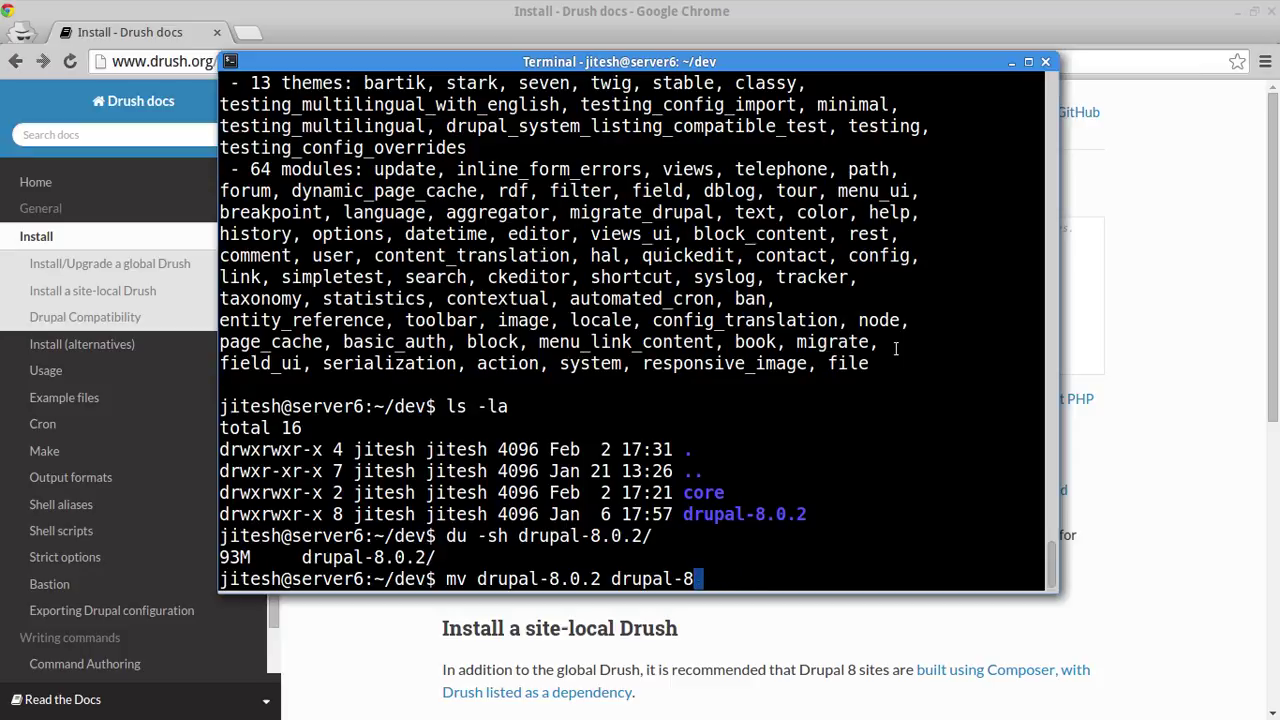
key(Return)
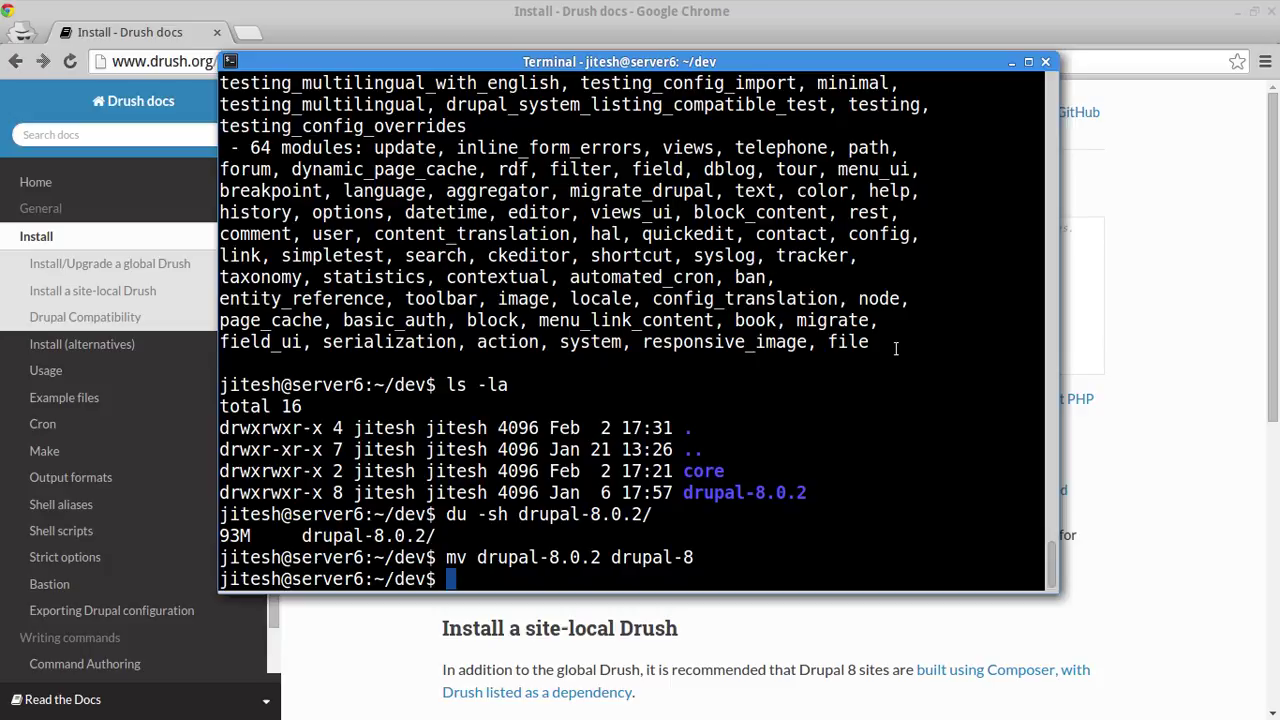
- Change into the drupal-8 folder and list its contents
text(cd dr)
key(Tab)
key(Return)
text(ls -la)
key(Return)
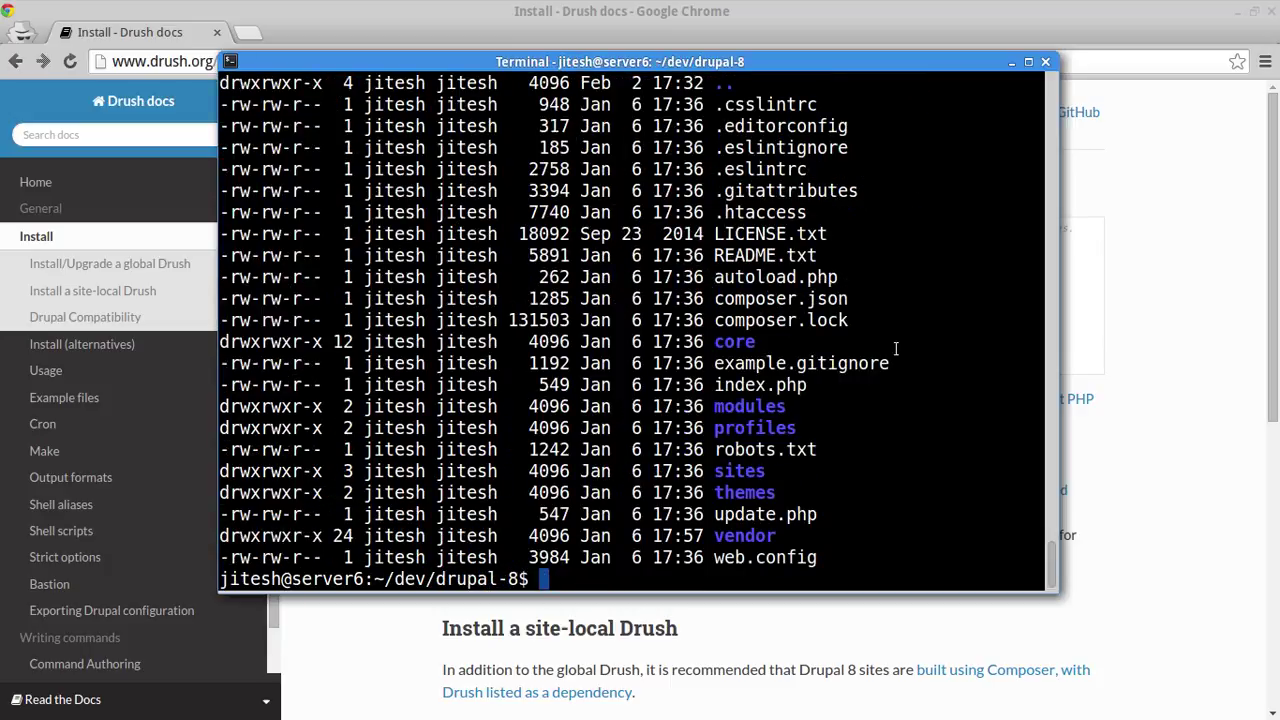
- Enter the sites directory and list it, showing the default folder and example settings files
text(cd sites/)
key(Return)
text(s)
key(BackSpace)
text(ls -la)
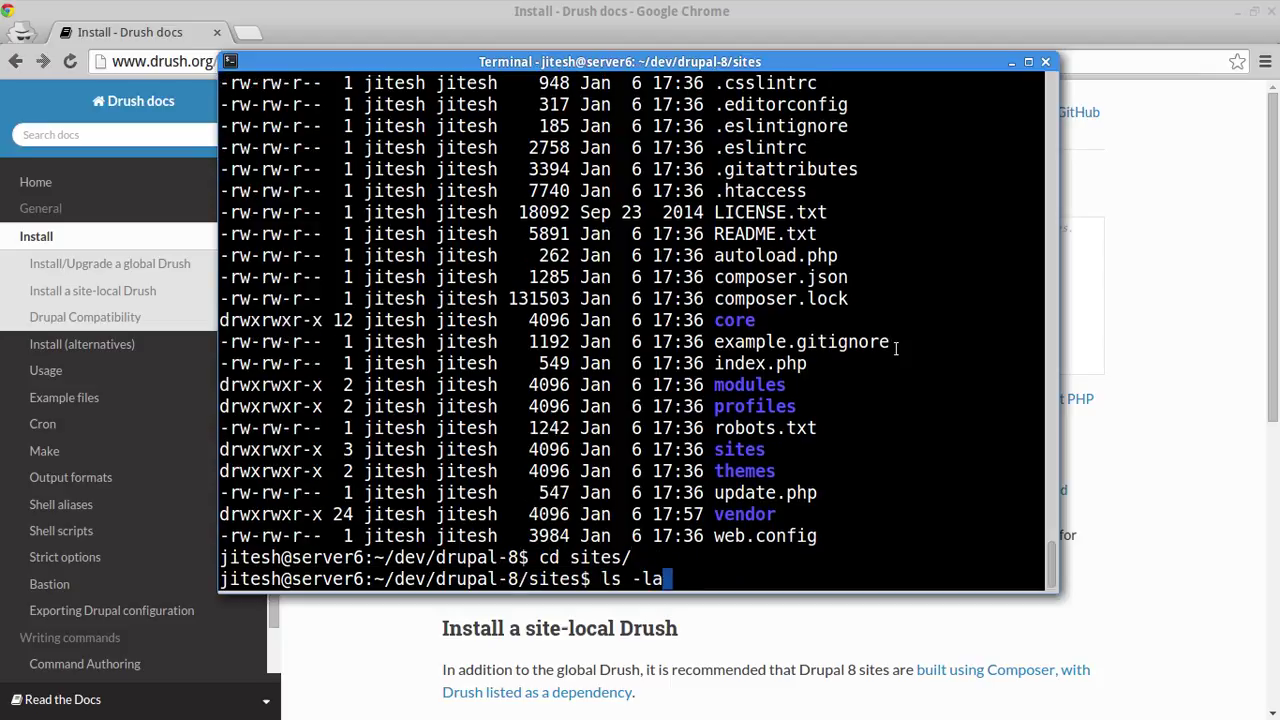
key(Return)
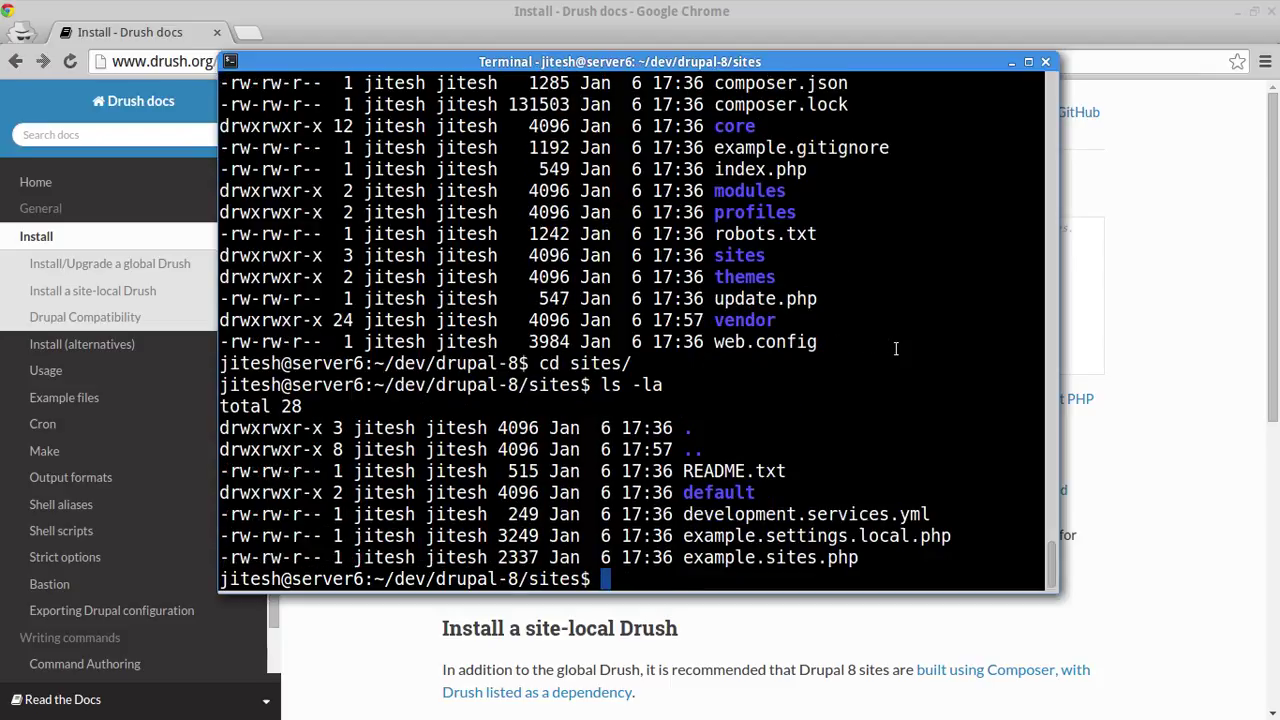
double_click(712, 492)
click(893, 472)
- Search the web for 'drupal 8 nginx' and open the Drupal 8 Nginx Config gist
click(1150, 489)
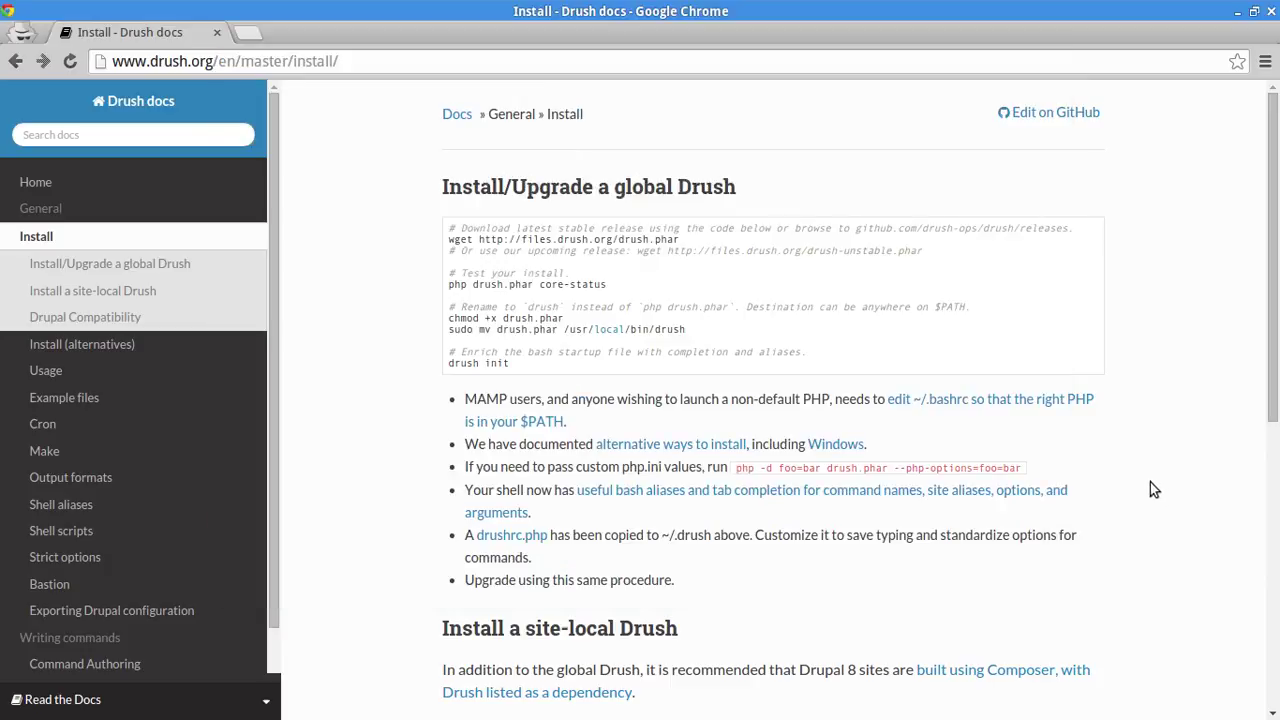
click(386, 62)
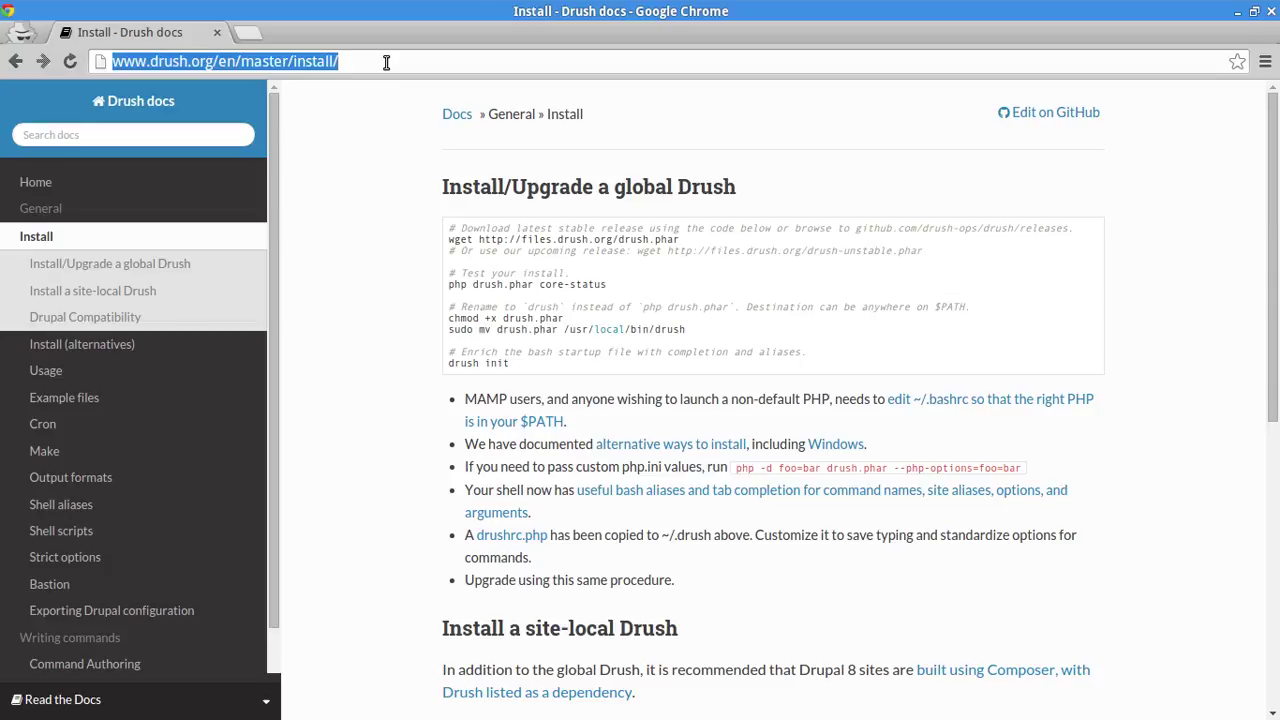
text(drush 8)
key(BackSpace)
key(BackSpace)
key(BackSpace)
key(BackSpace)
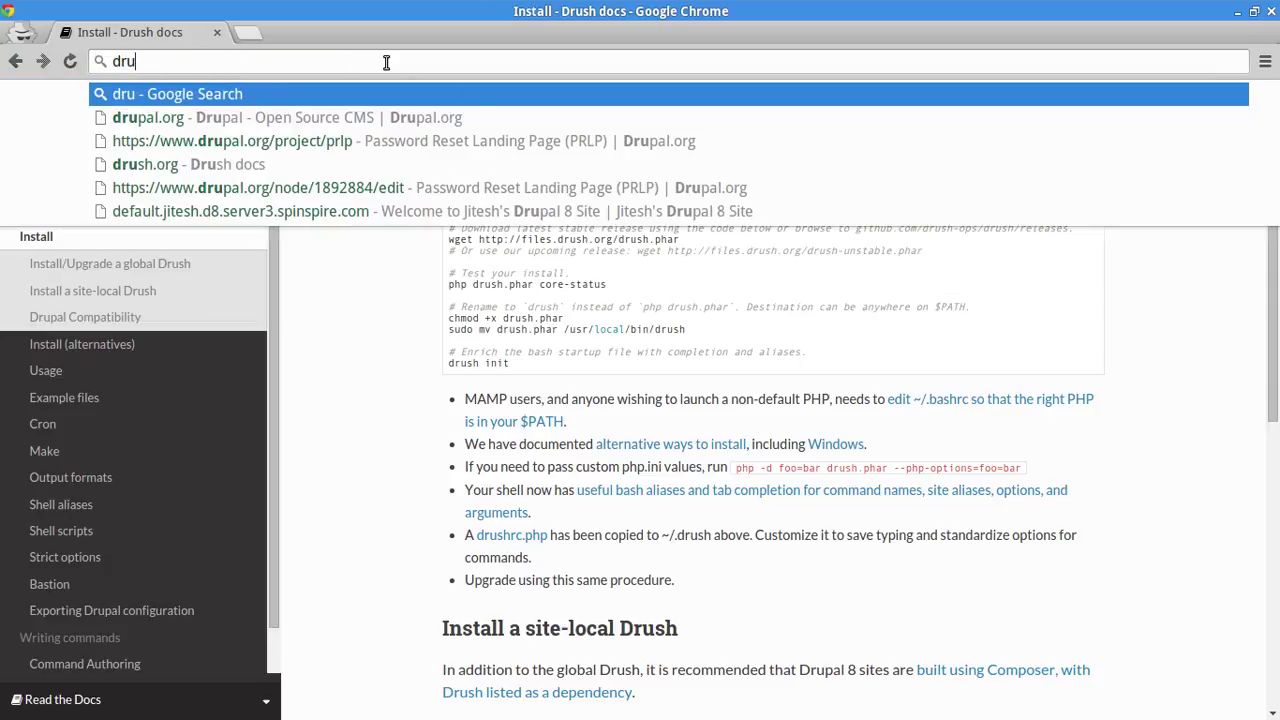
text(pal 8 c)
key(BackSpace)
text(nginx)
key(Return)
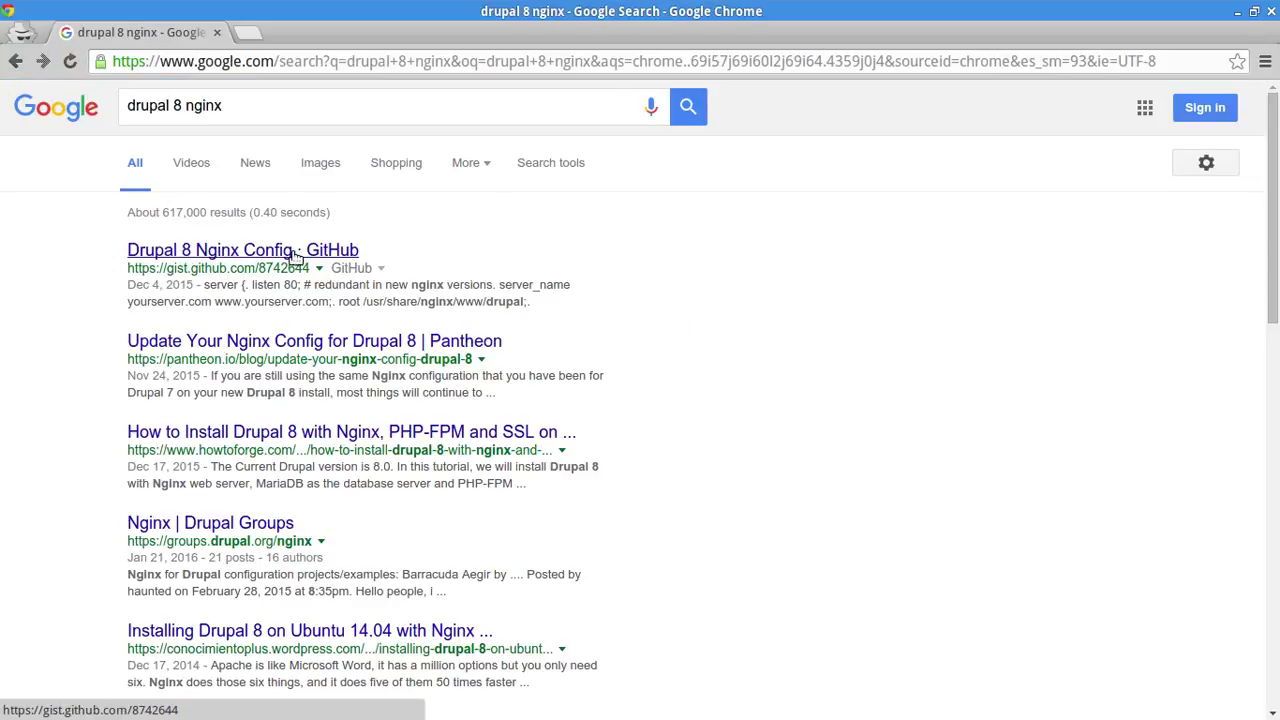
click(218, 261)
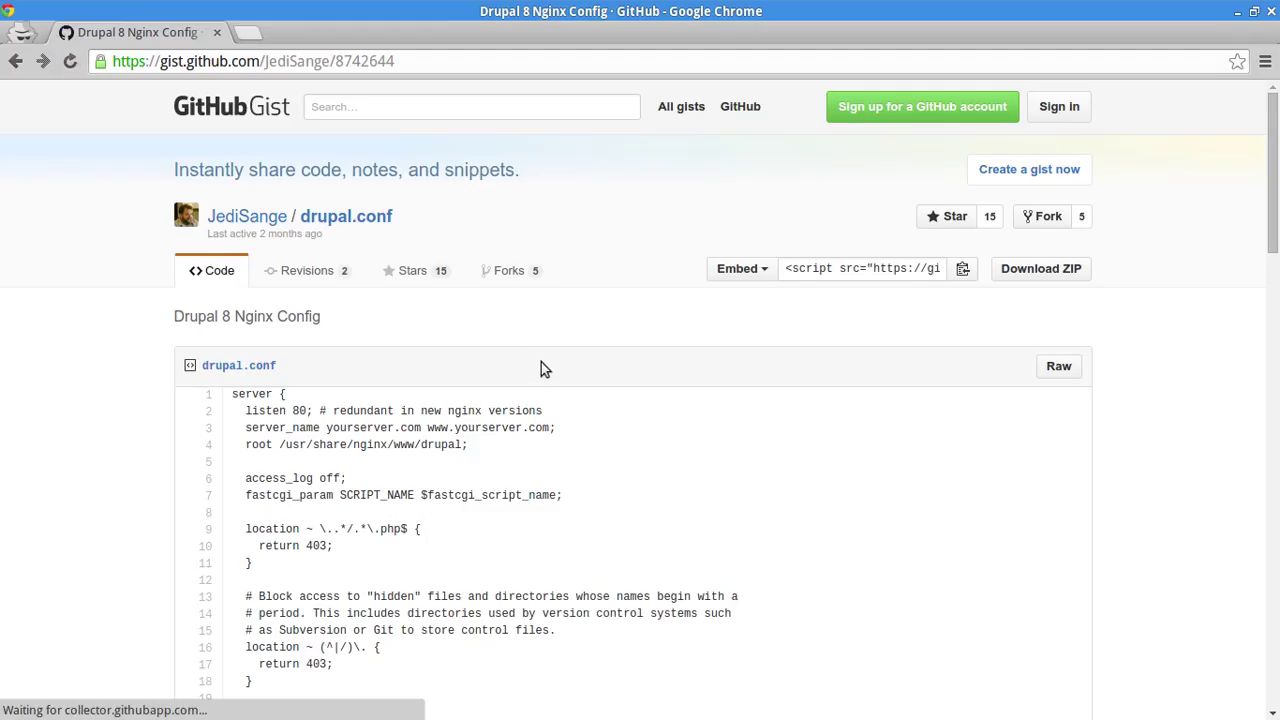
- Select the gist's config text from 'server {' down to the final closing brace
scroll(272, 492, down, 1)
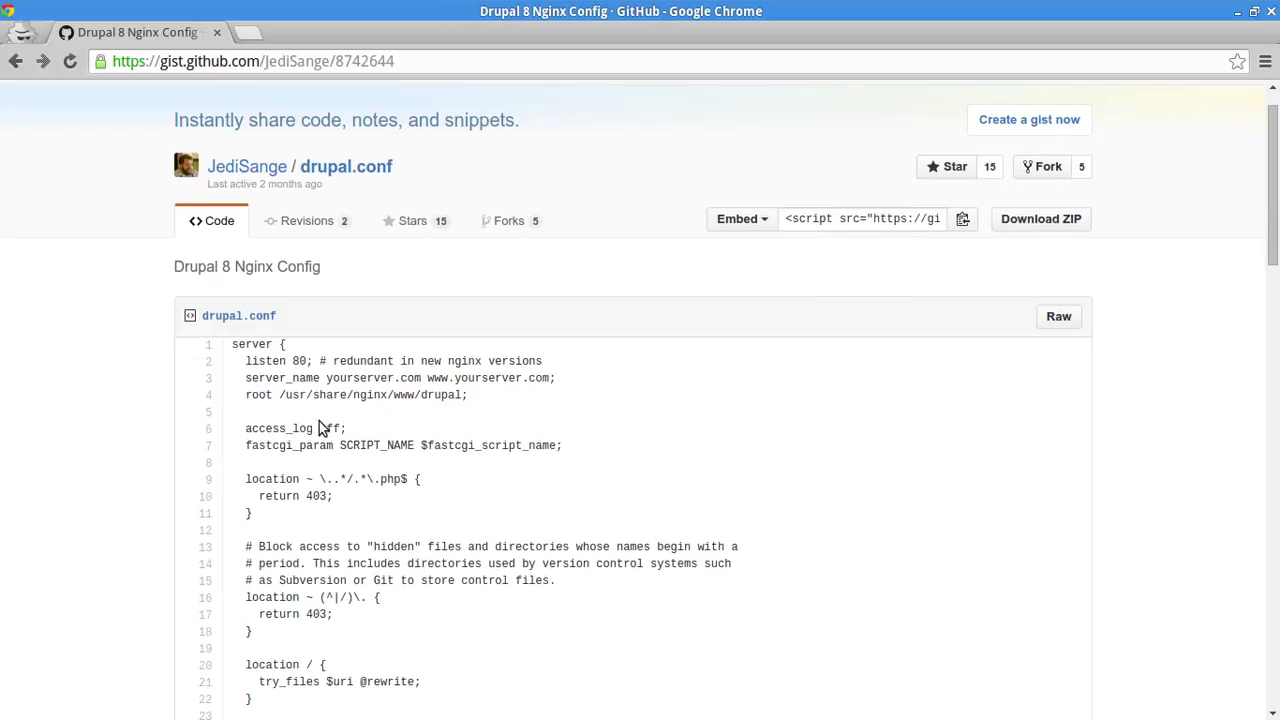
triple_click(257, 340)
scroll(394, 503, down, 5)
scroll(413, 483, down, 12)
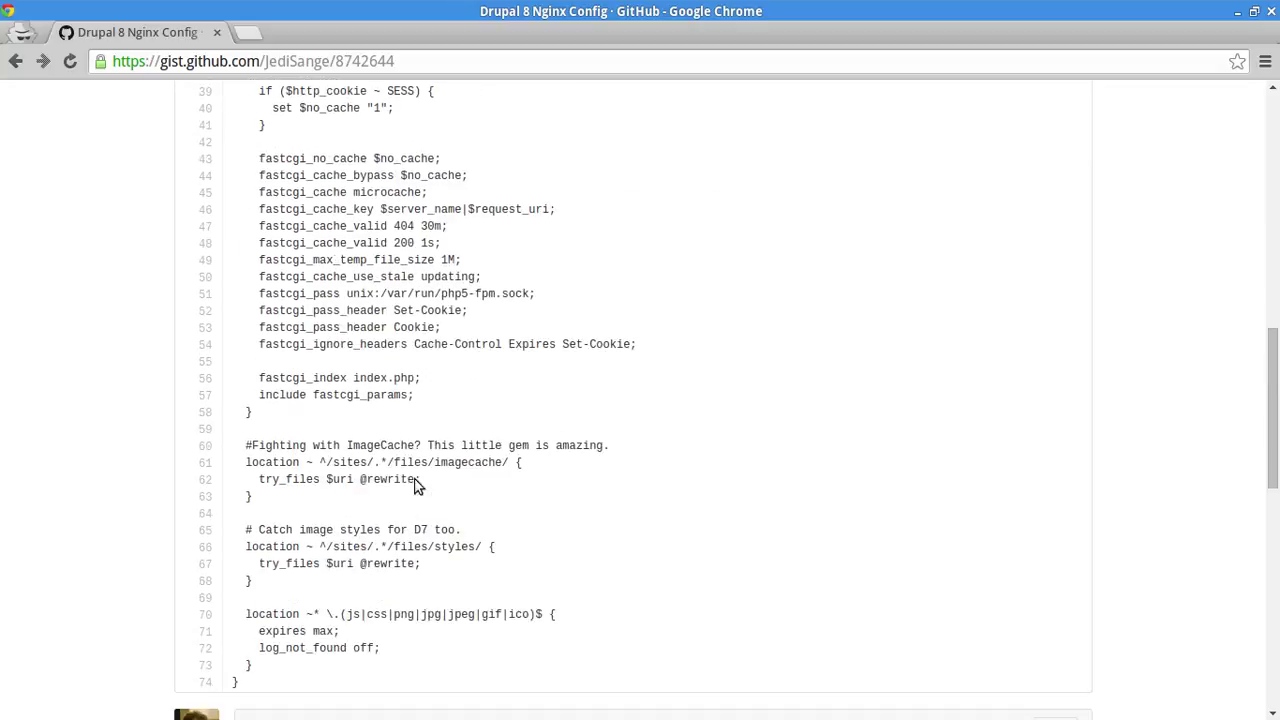
scroll(414, 480, up, 15)
scroll(418, 485, up, 3)
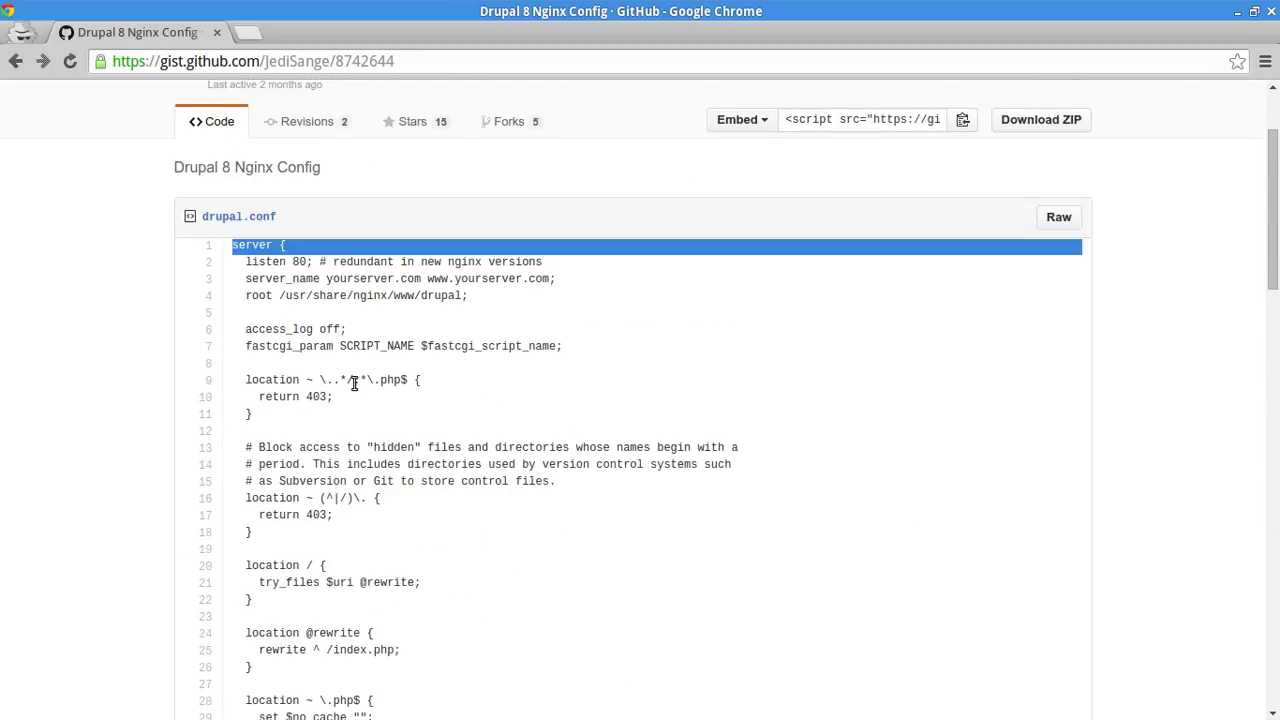
click(258, 251)
triple_click(258, 250)
click(260, 247)
double_click(257, 247)
drag(257, 247, 368, 599)
scroll(367, 599, down, 8)
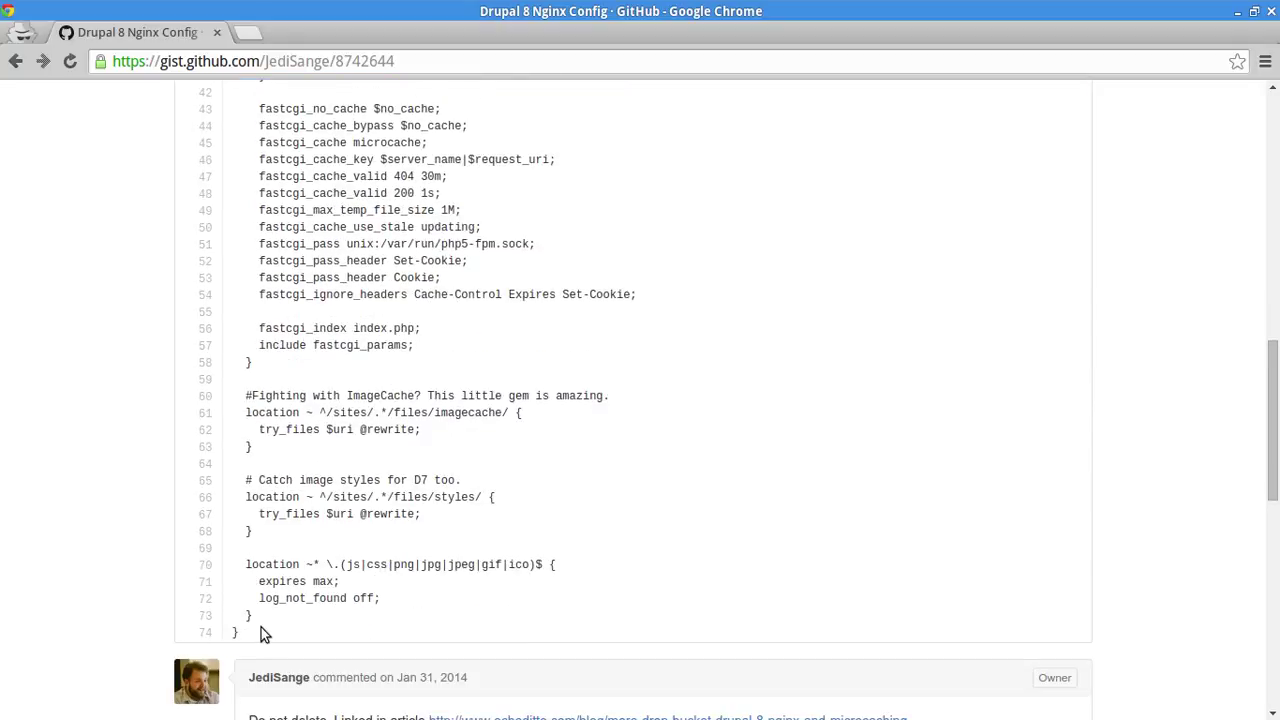
shift+click(260, 631)
scroll(433, 562, up, 1)
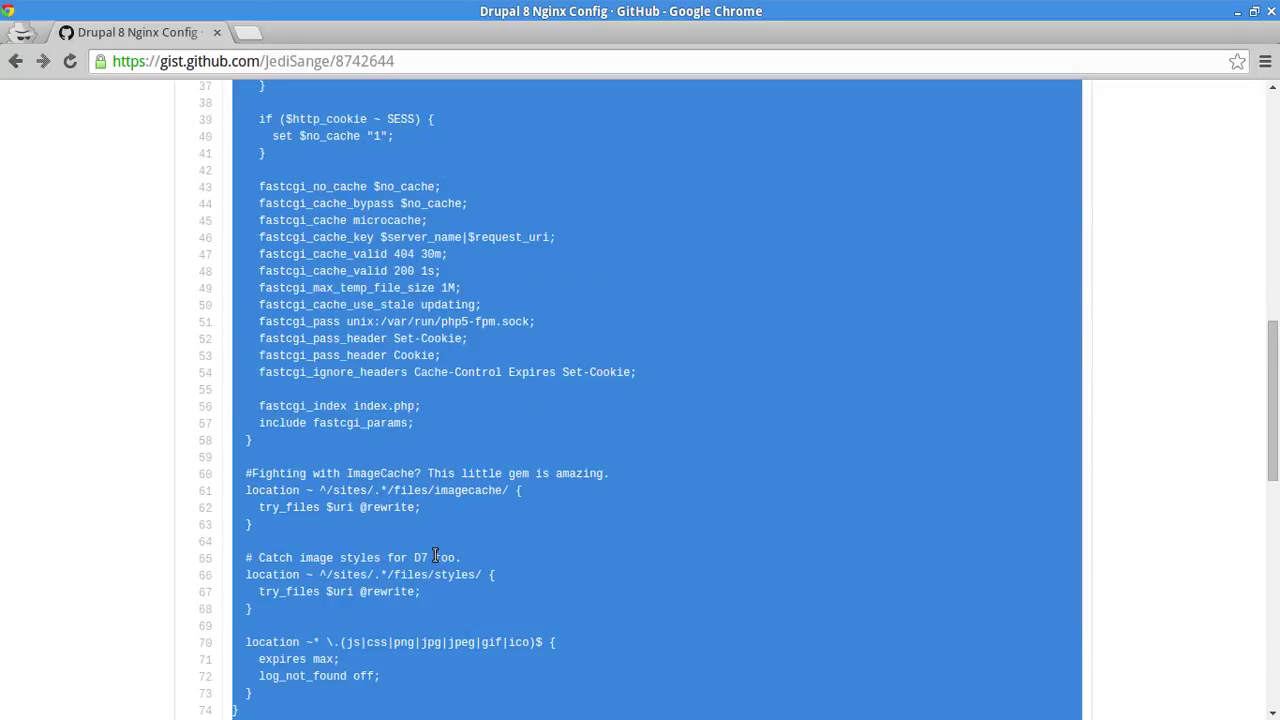
scroll(690, 381, down, 4)
scroll(691, 384, up, 15)
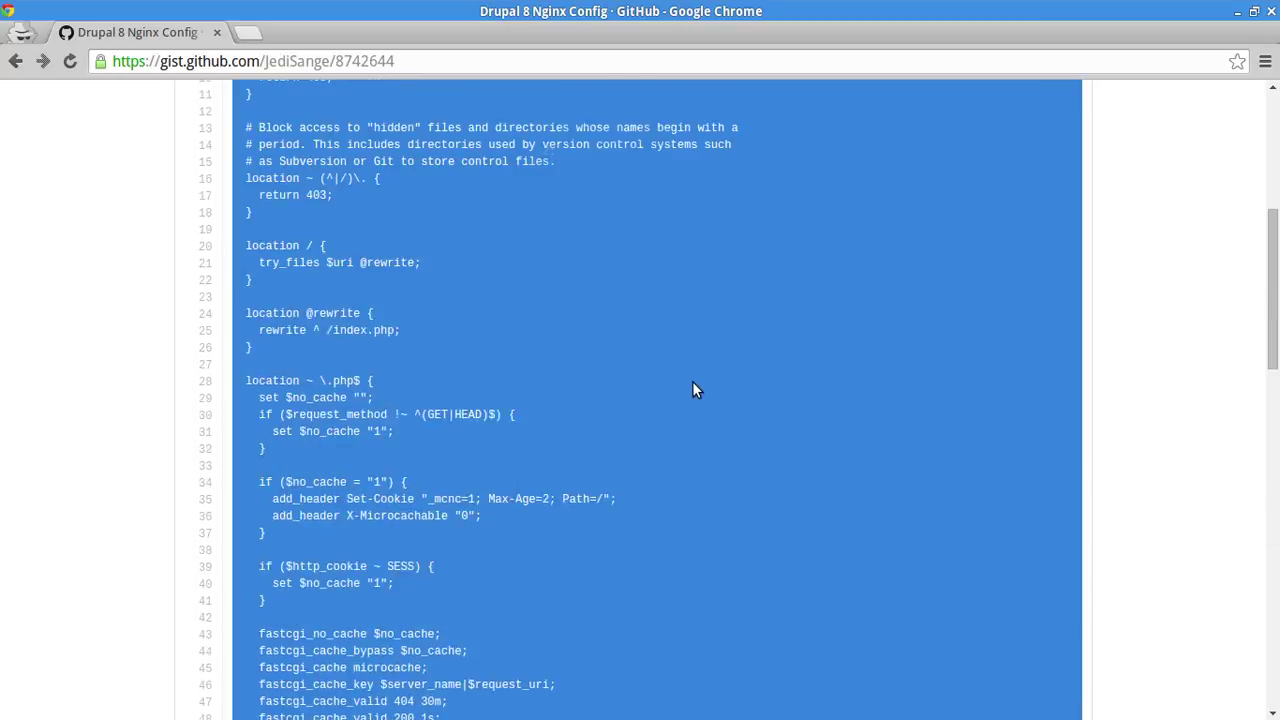
- Open the raw drupal.conf file, copy its entire text and return to the terminal
click(1059, 368)
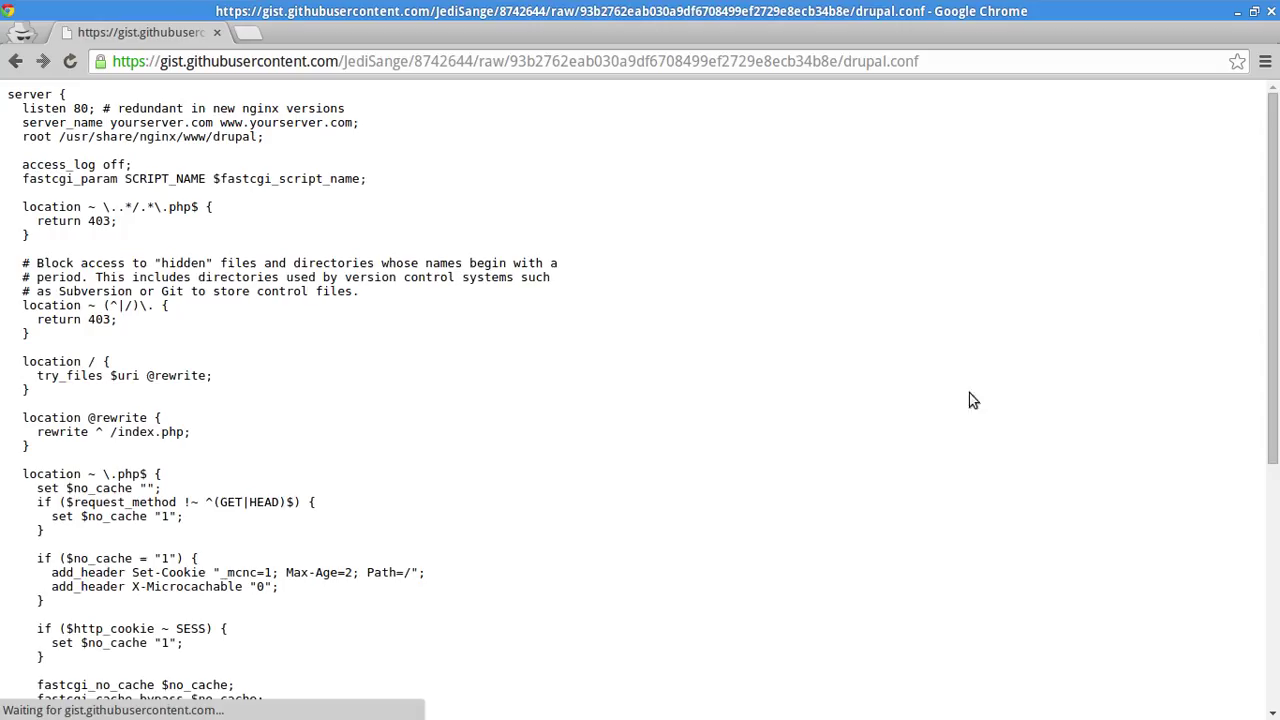
triple_click(62, 98)
drag(62, 98, 56, 713)
scroll(147, 466, down, 5)
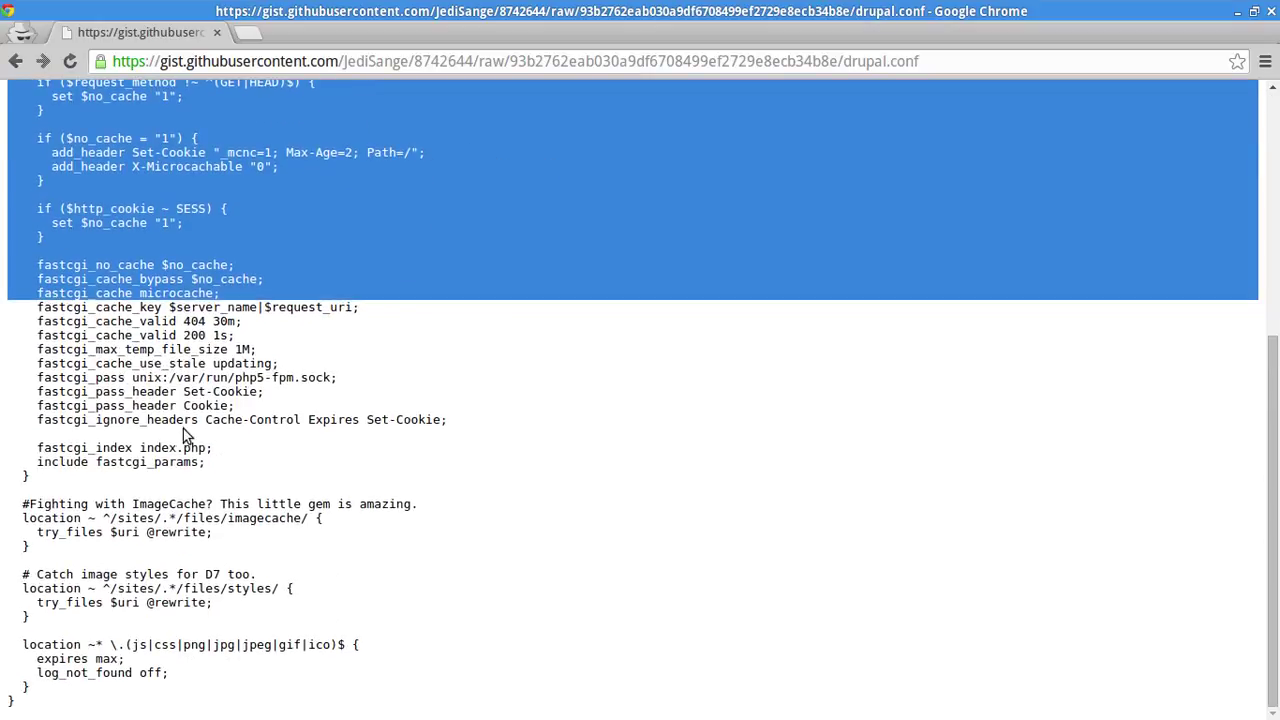
shift+click(68, 713)
right_click(283, 474)
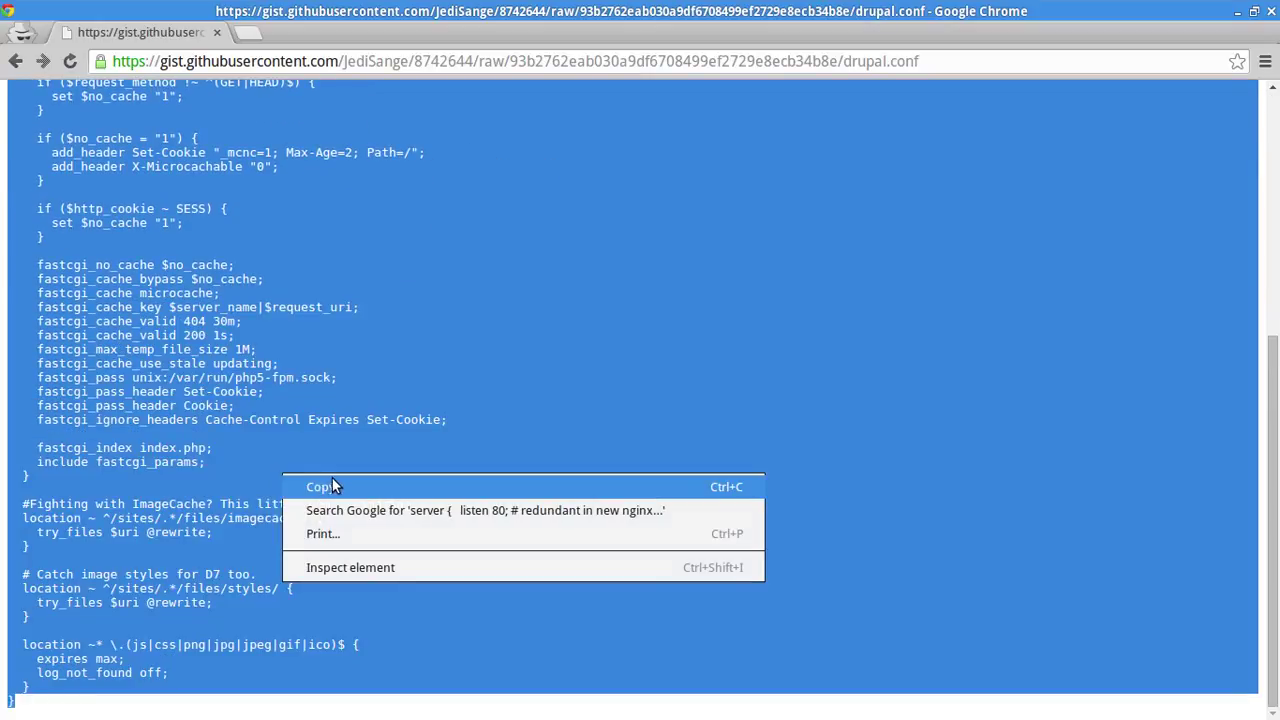
click(332, 480)
key(alt+Tab)
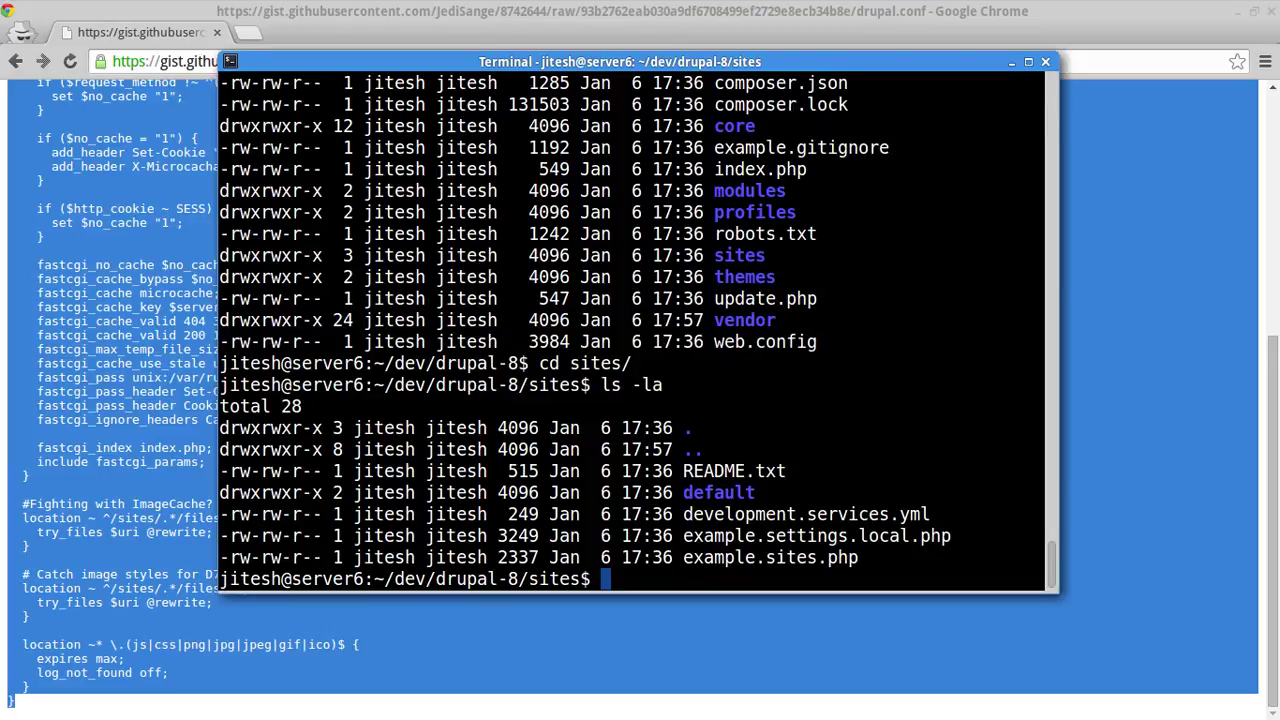
- Become root with sudo -i and list the sites in /etc/nginx/sites-enabled/
text(sudo -i)
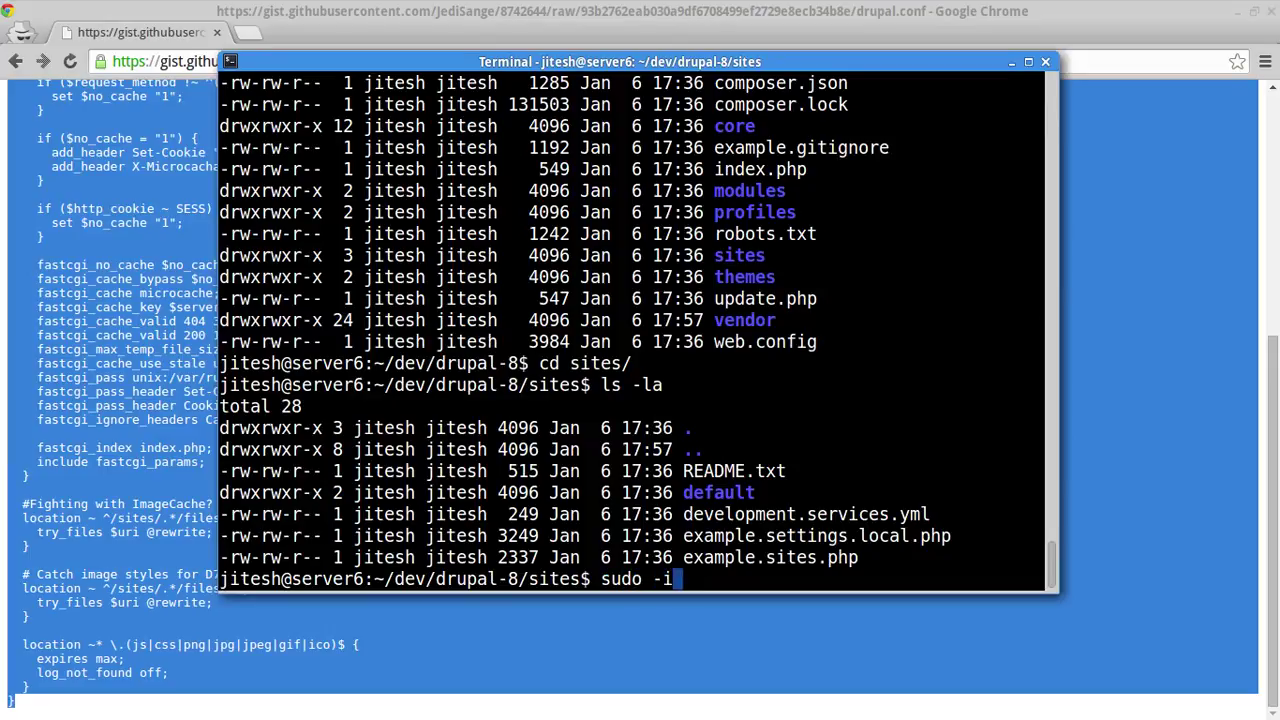
key(Return)
text(cd /etc)
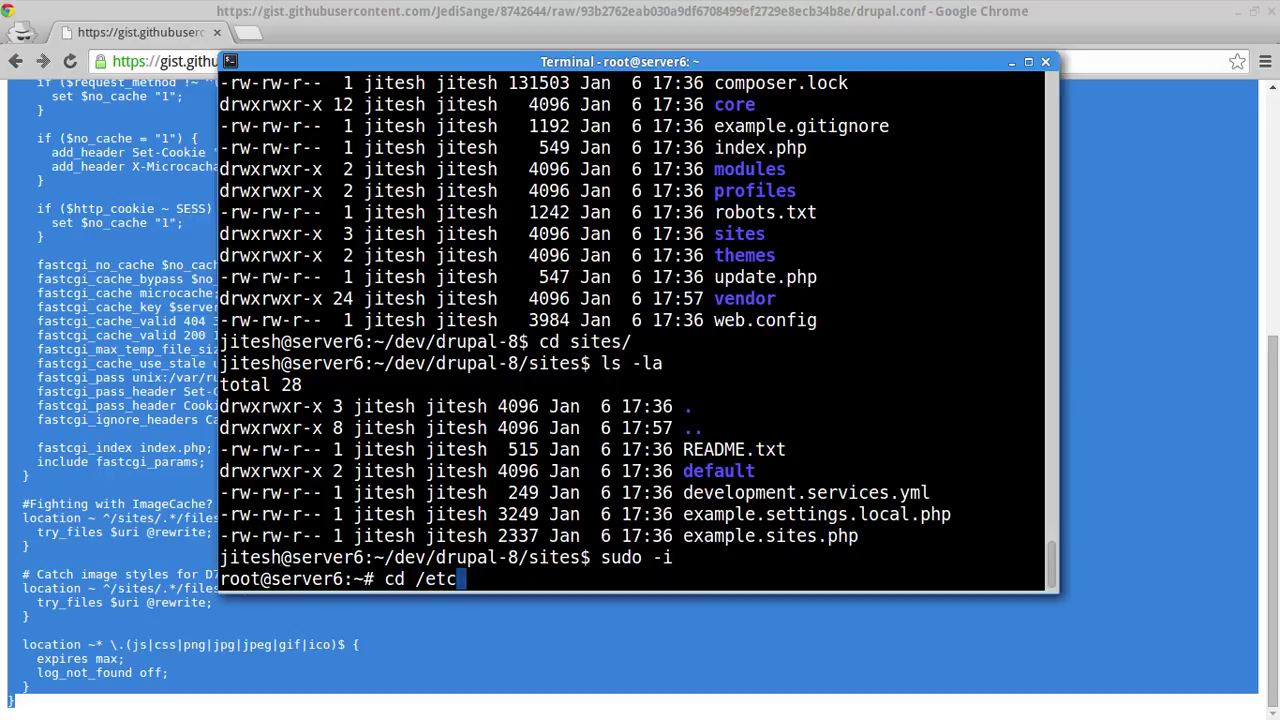
text(/nginx/sites-enabled/)
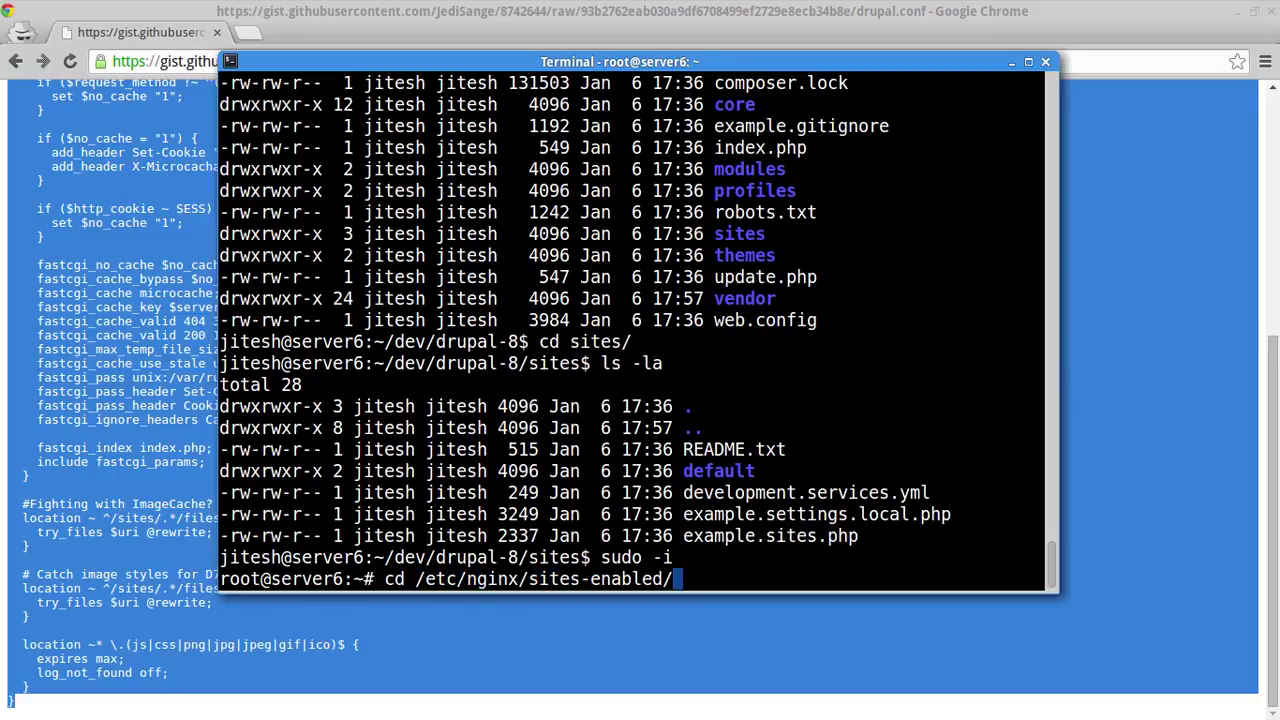
key(Return)
text(ls -la)
key(Return)
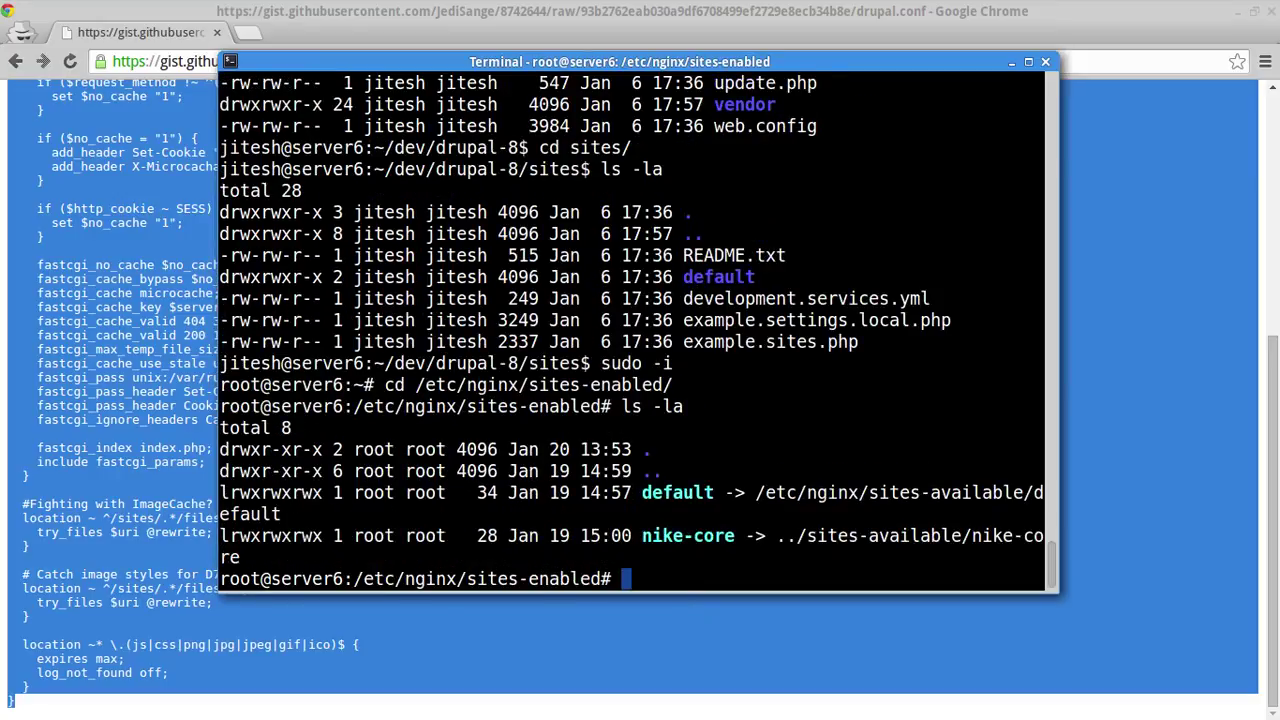
- Clear the screen and enter cat > drupal-8 to create a new site file
text(clear)
key(Return)
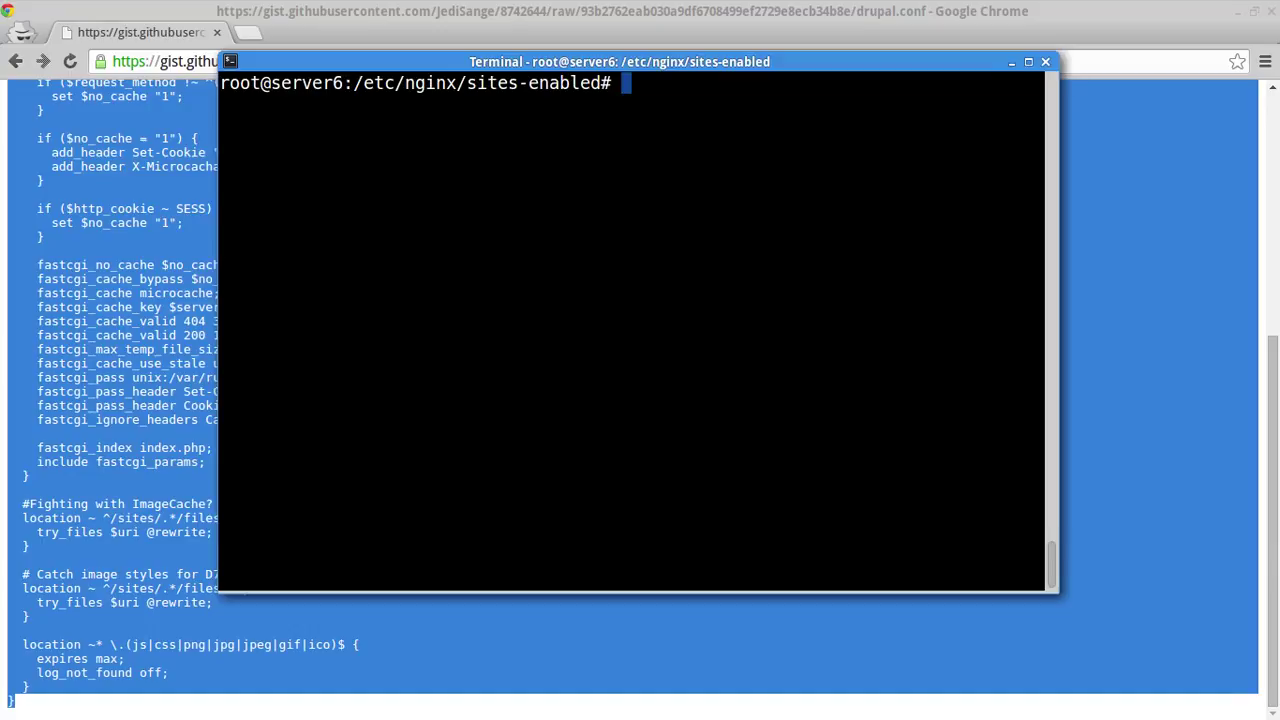
text(cat > drupal-8)
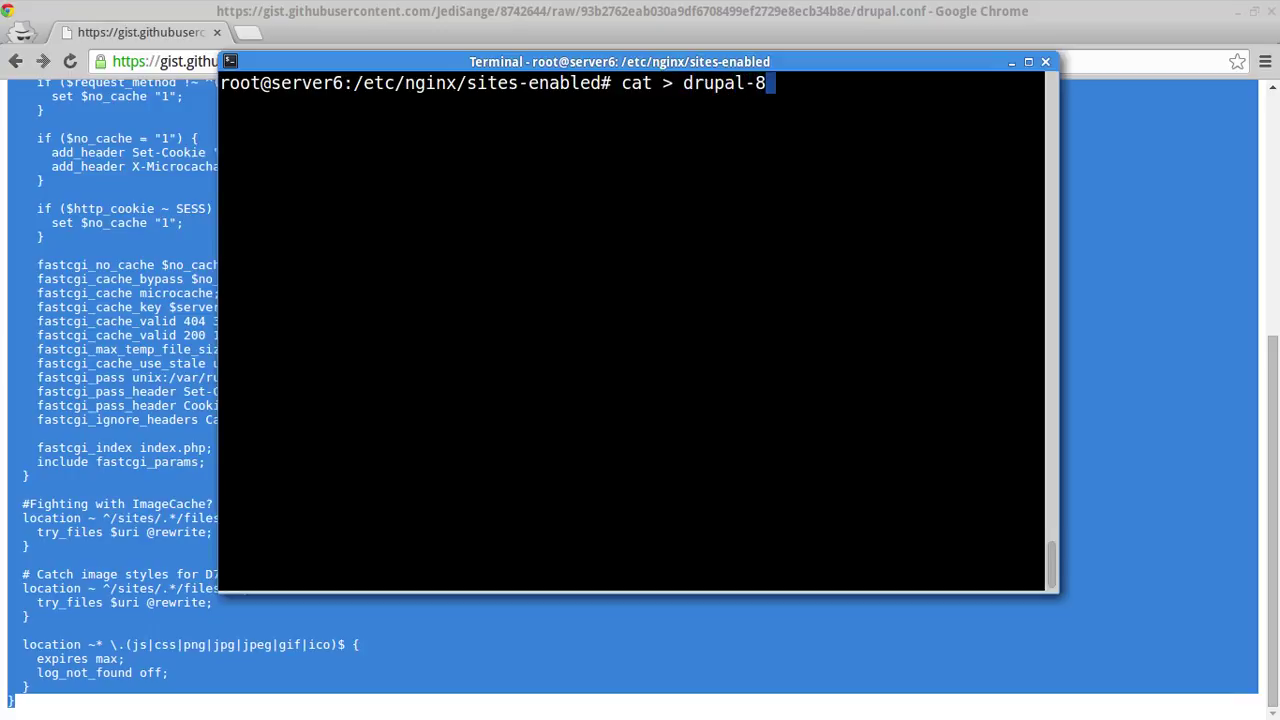
- Paste the copied Nginx config into the new drupal-8 file and save it
key(Return)
right_click(646, 256)
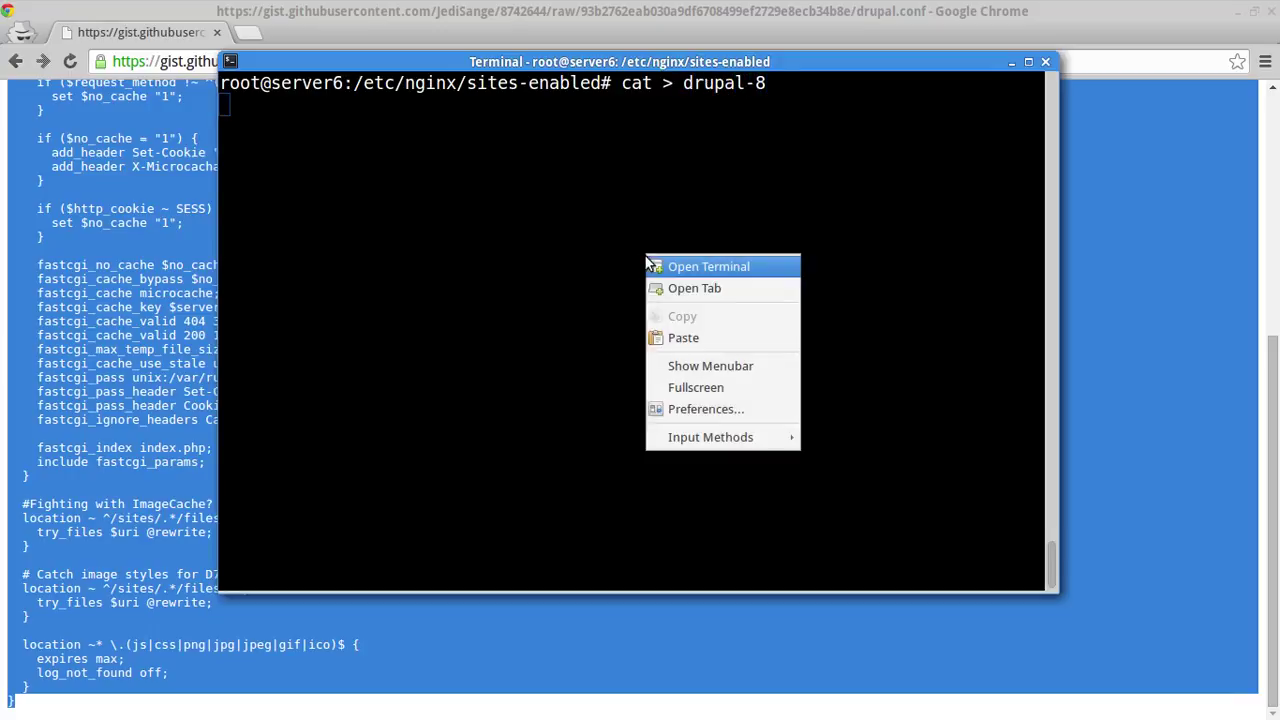
click(666, 340)
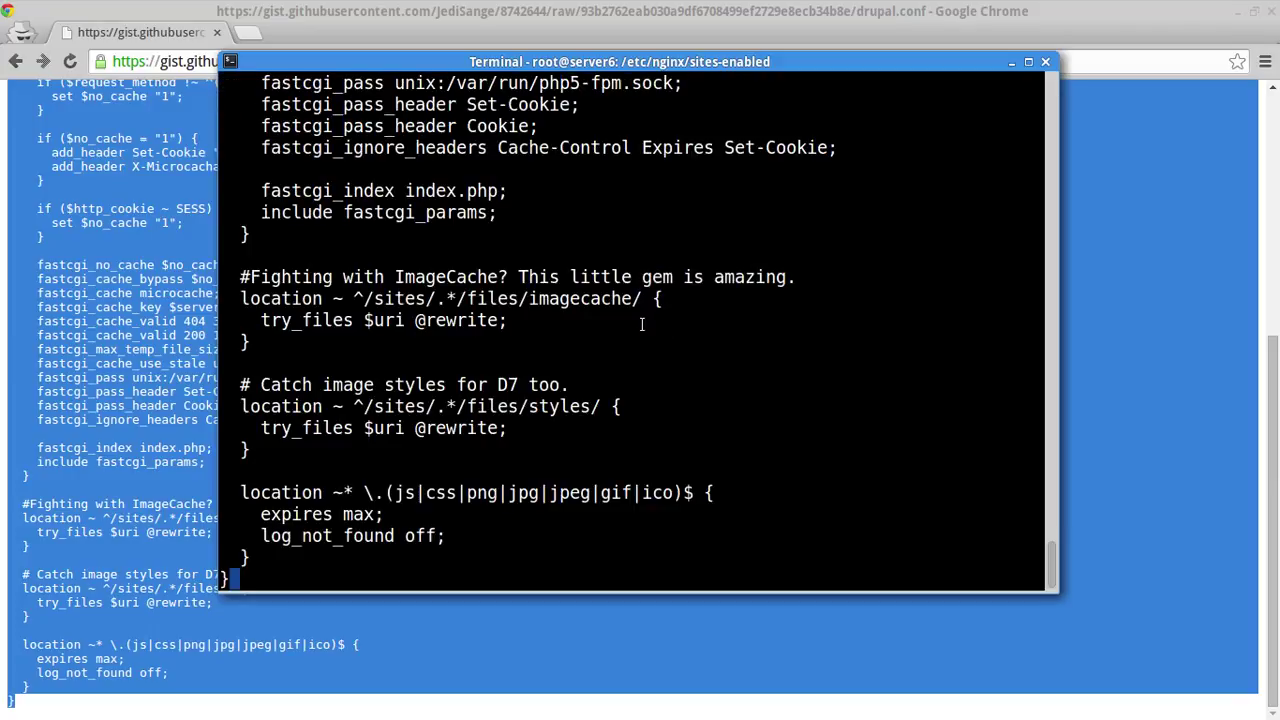
key(Return)
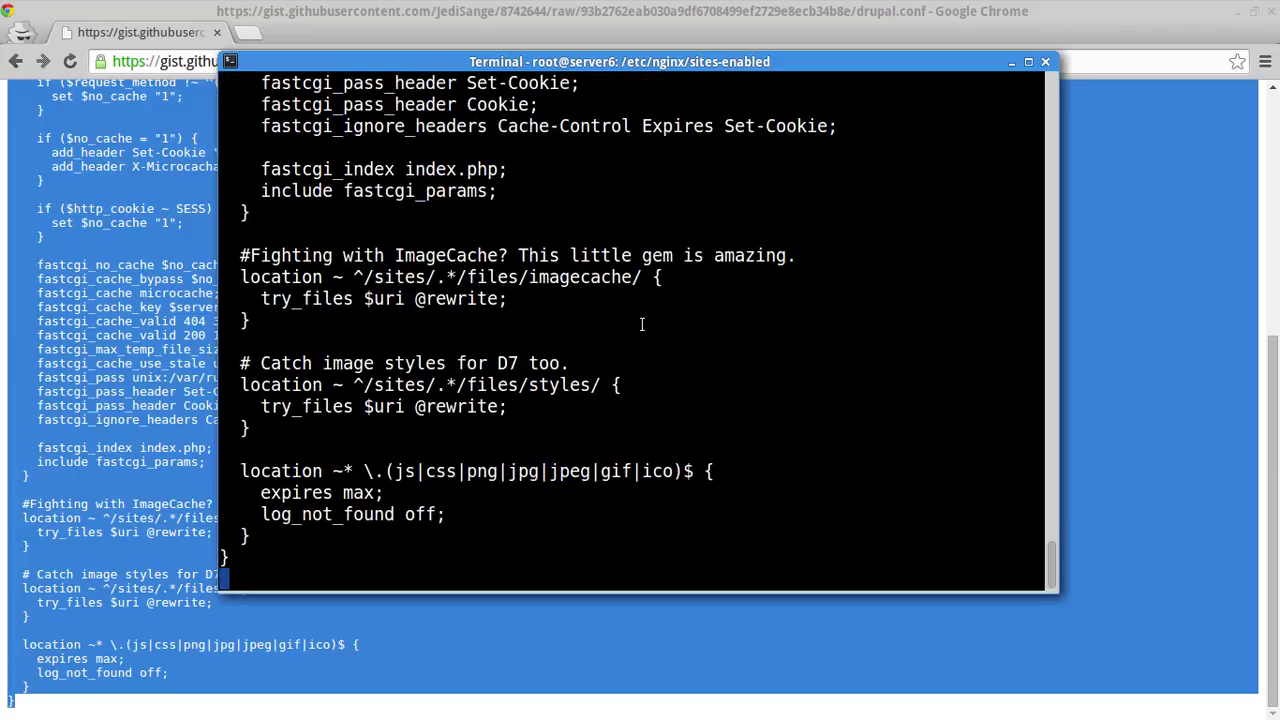
key(ctrl+d)
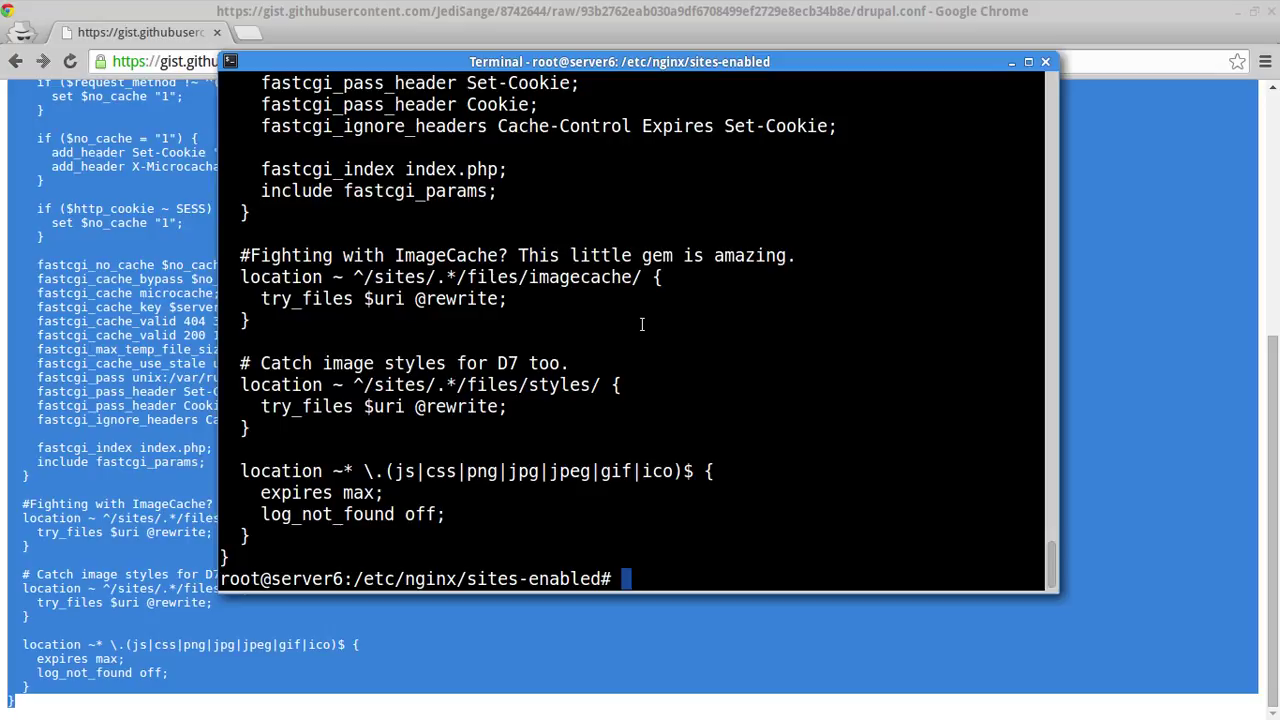
- In vi, set server_name to d8.server6.spinspire.com *.d8.server6.spinspire.com
text(vi drupal-8)
key(Return)
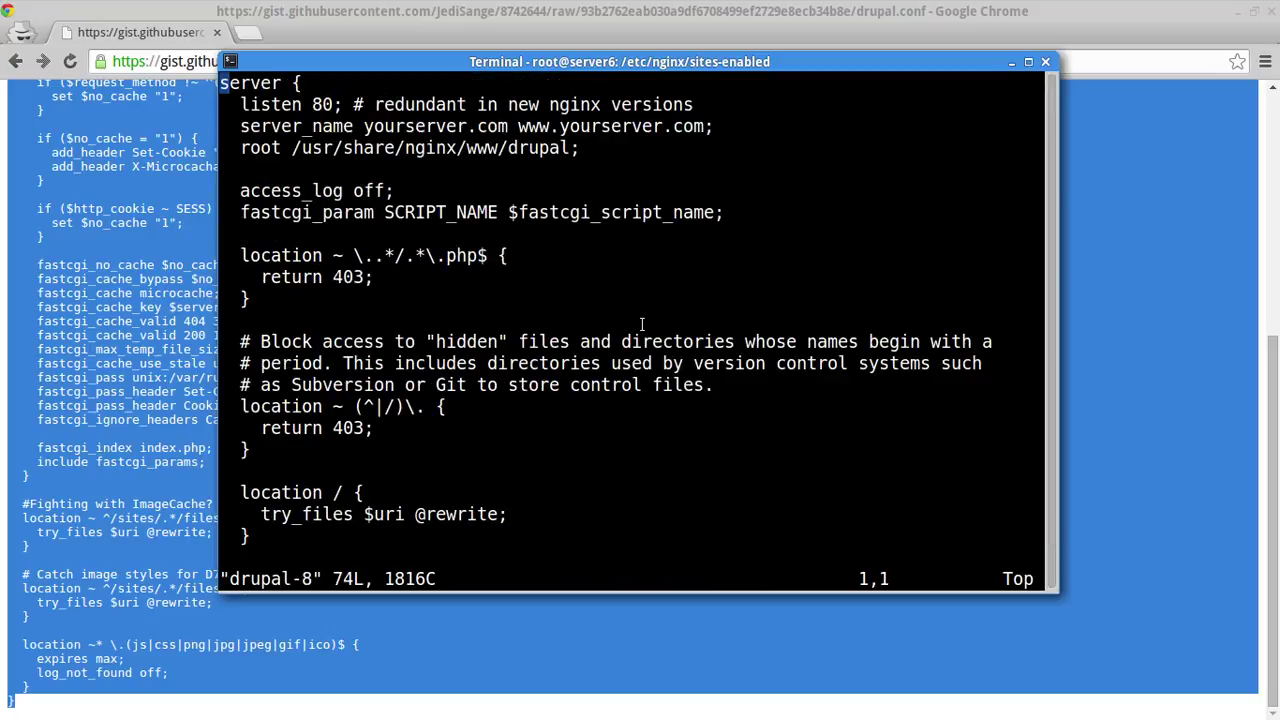
key(Down)
key(w)
key(w)
key(w)
key(Down)
key(w)
key(shift+c)
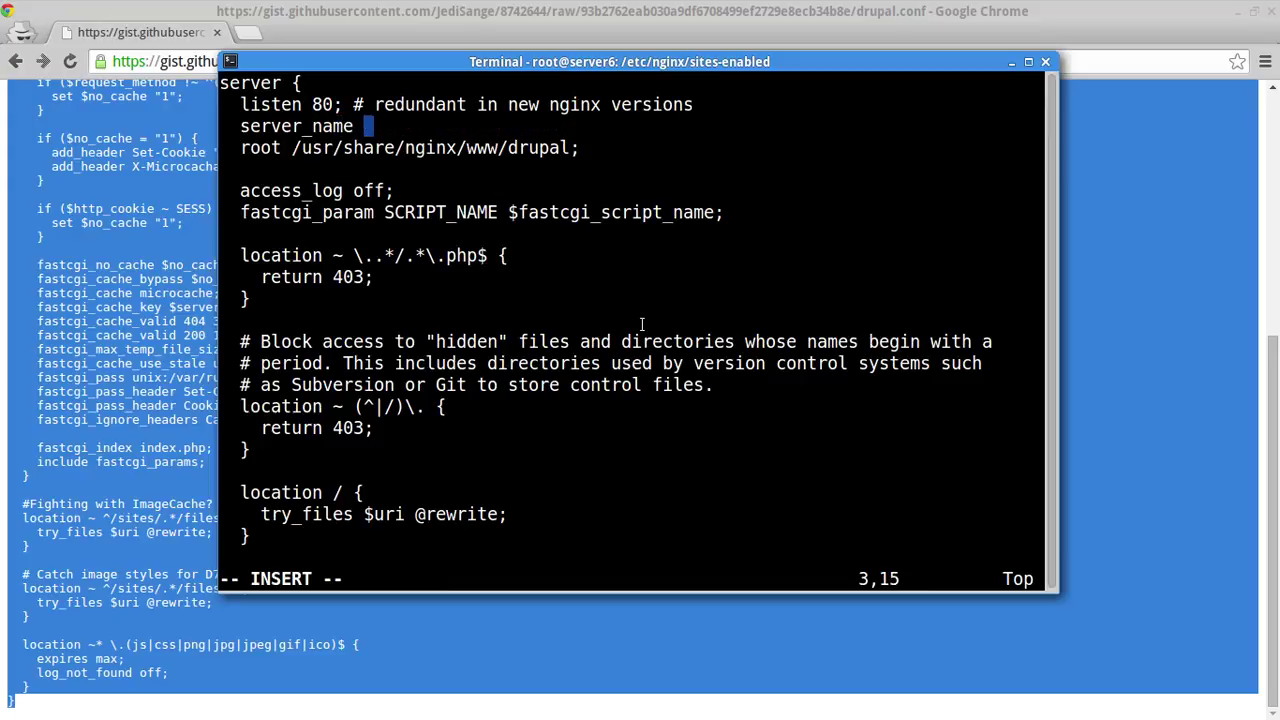
text(d8.serve)
key(BackSpace)
text(ver6.spinspi)
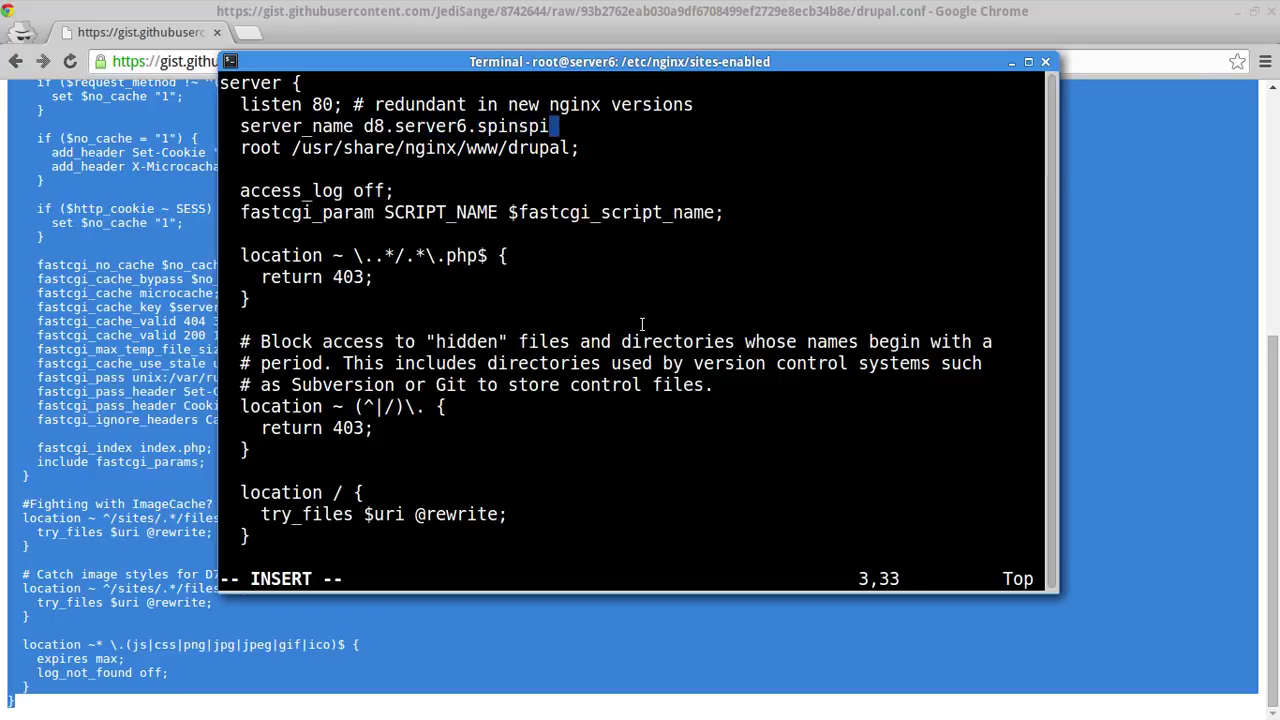
text(re.com)
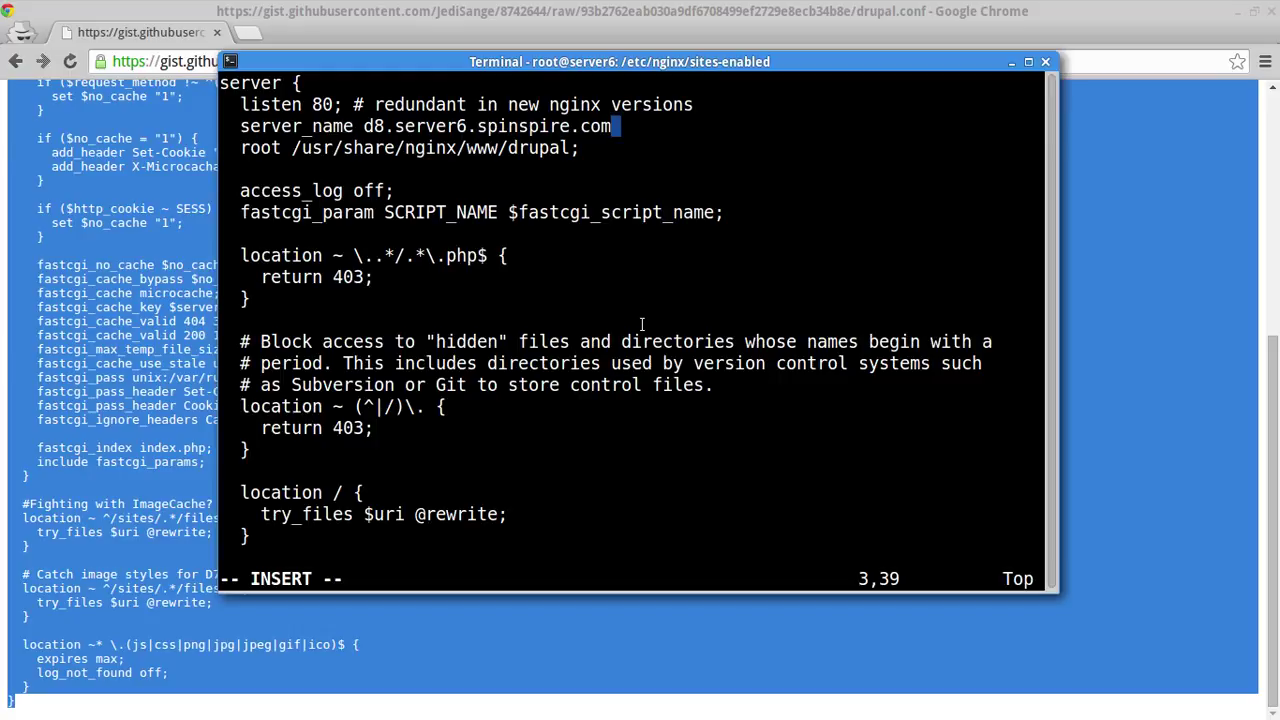
text( *.d8)
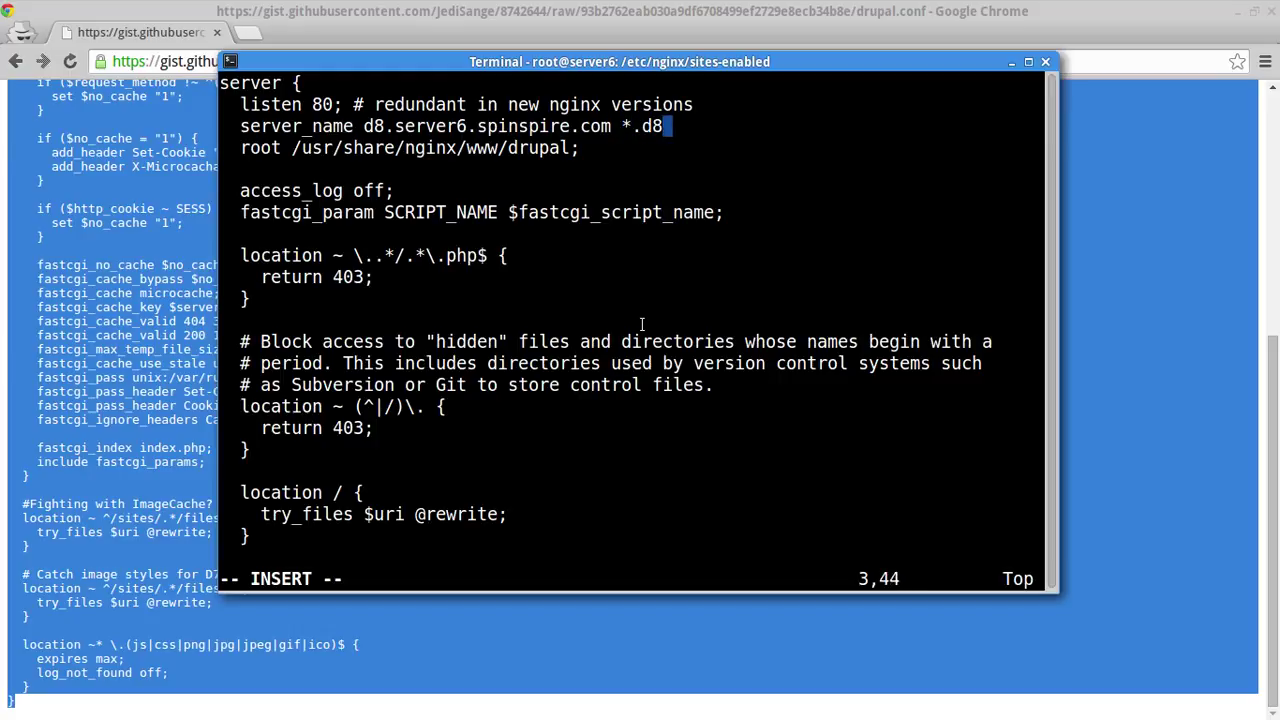
text(.server)
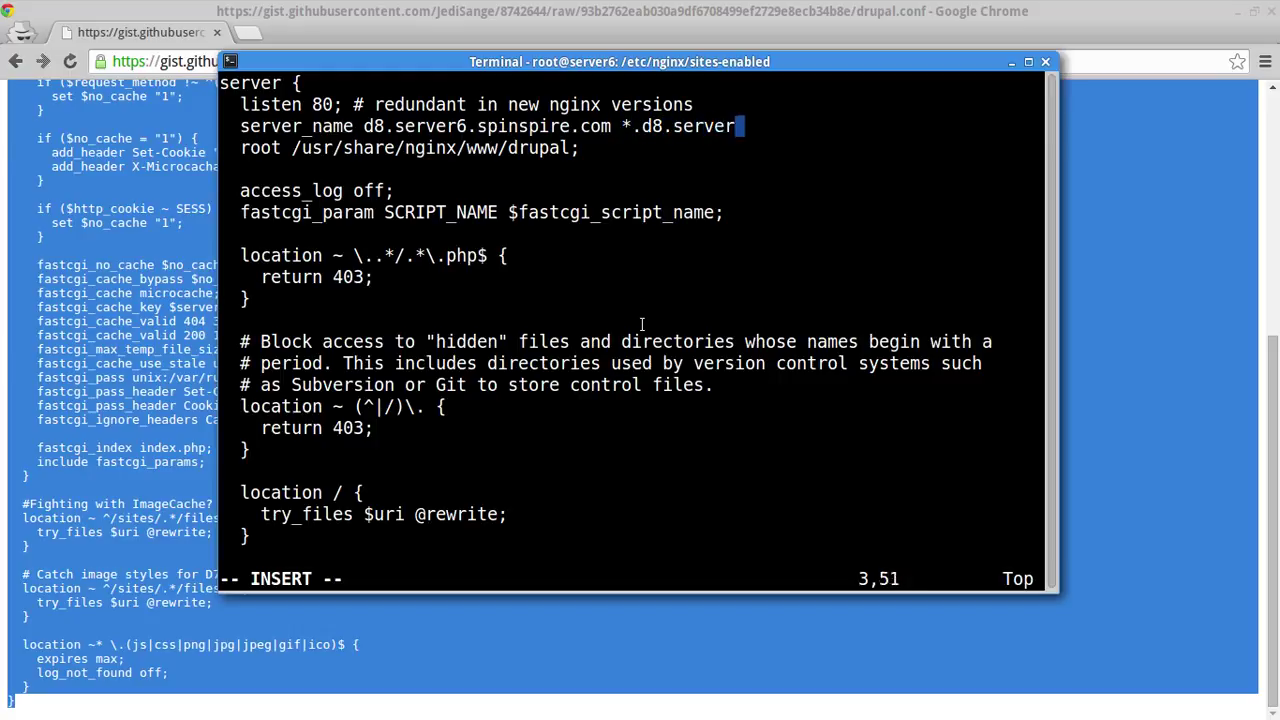
text(6)
text(.spinspire.com)
text(;)
key(Escape)
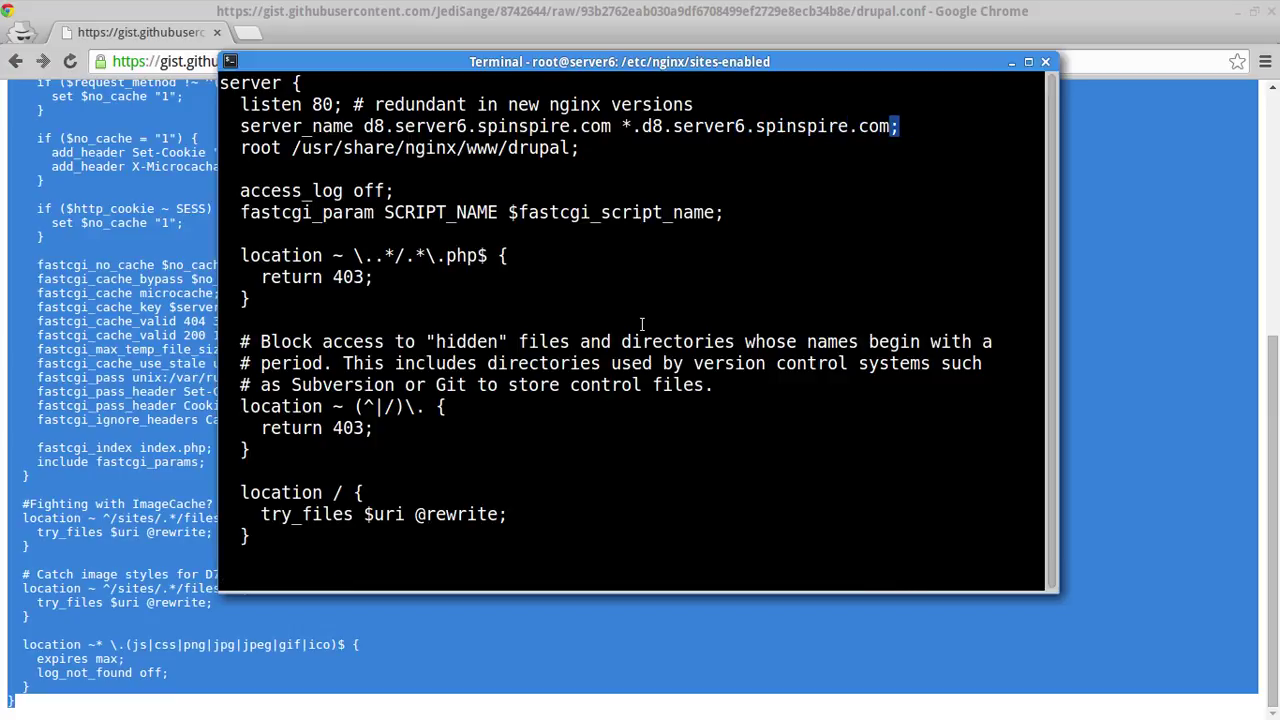
- Change the root to the user's home dev/drupal-8 folder and enter :wq
key(j)
key(0)
key(w)
key(w)
key(w)
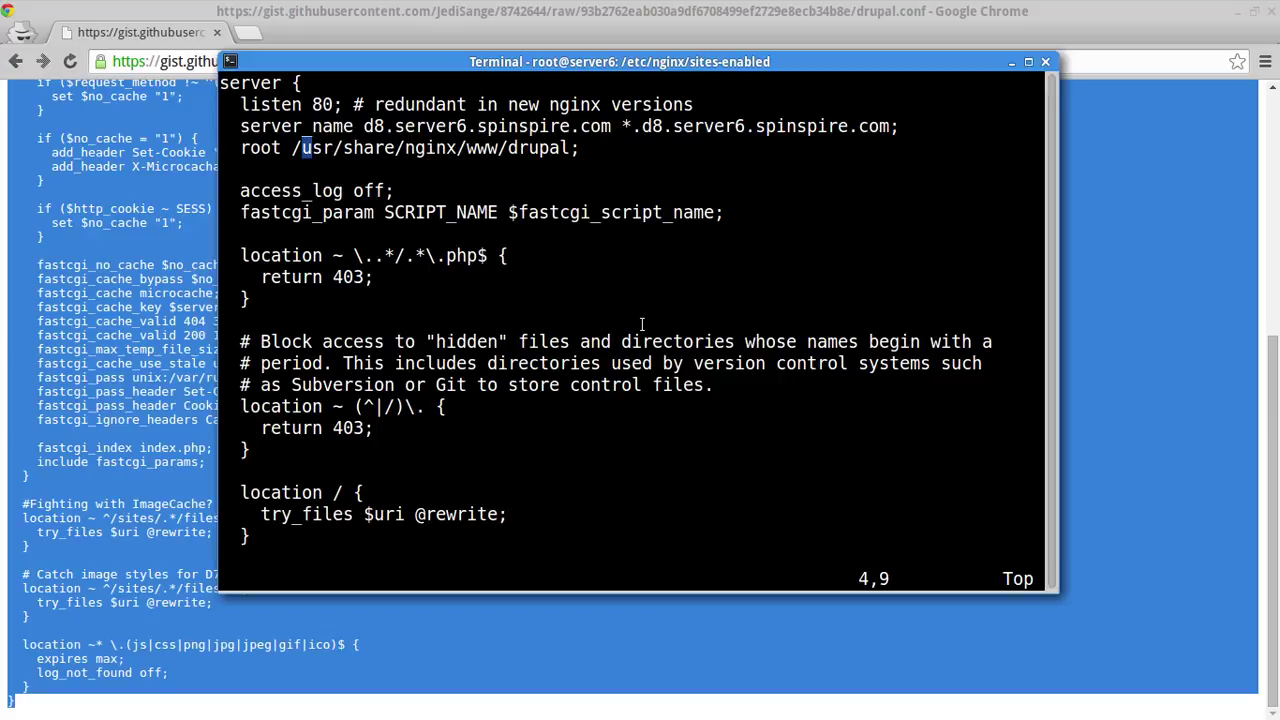
key(h)
key(shift+c)
text(/home/jitesh/d)
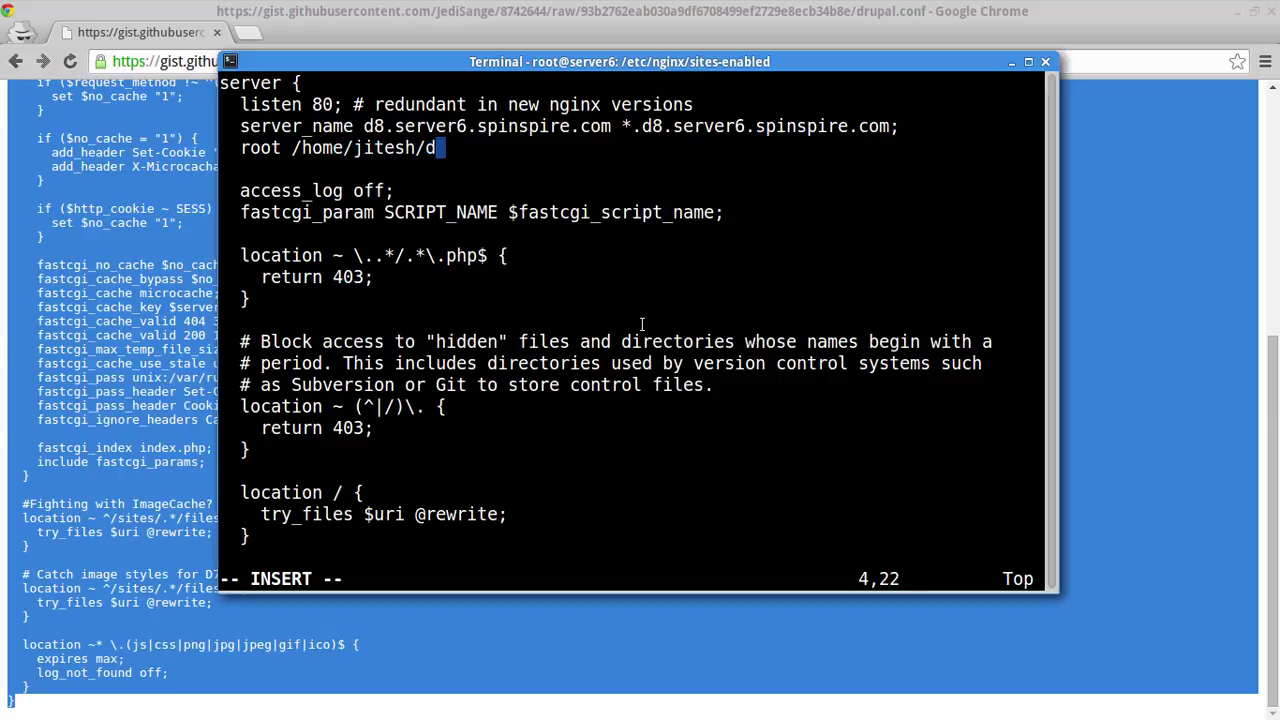
text(ev/drupal-)
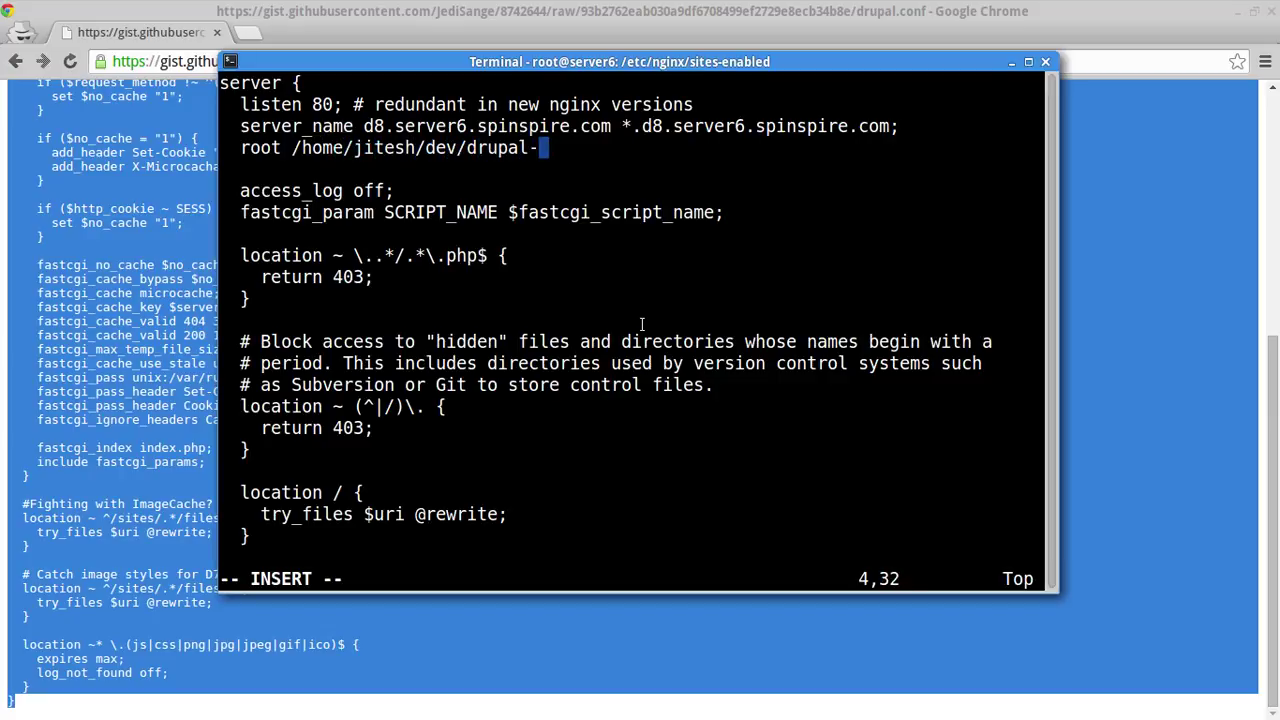
text(8;)
key(Escape)
text(0)
text(:wq)
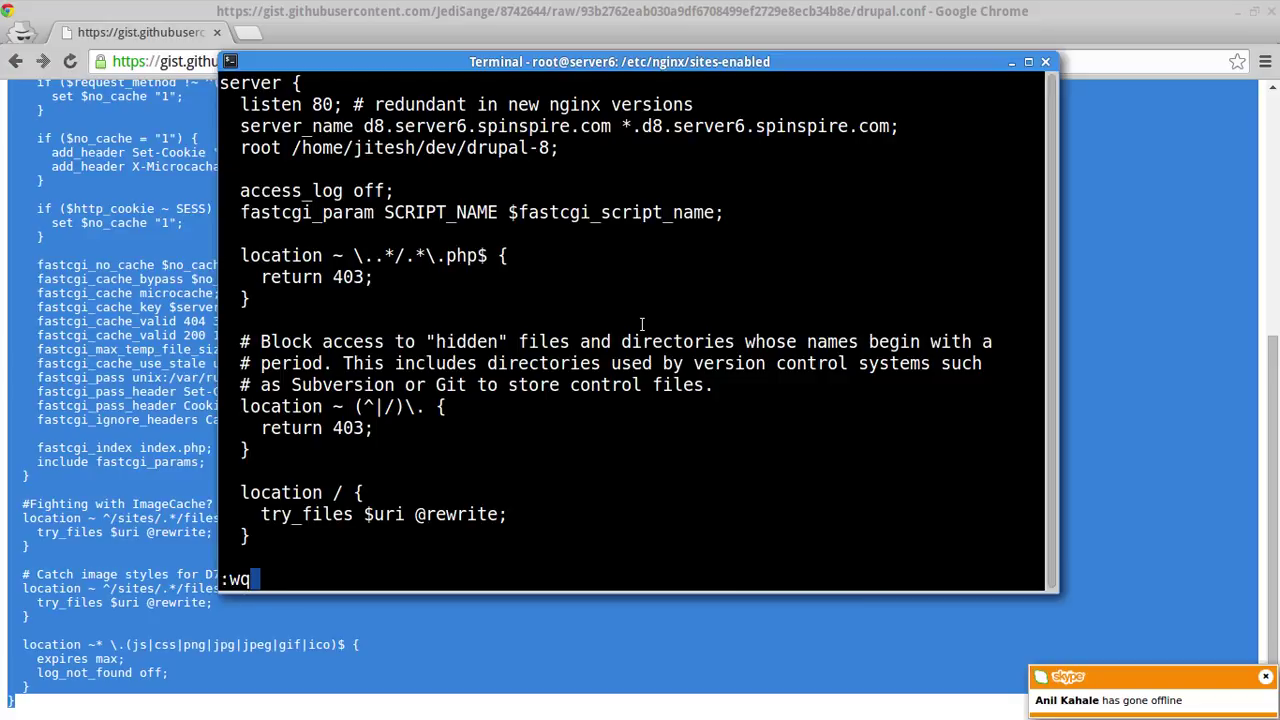
- Save the edited site config and reload nginx with service nginx reload
key(Return)
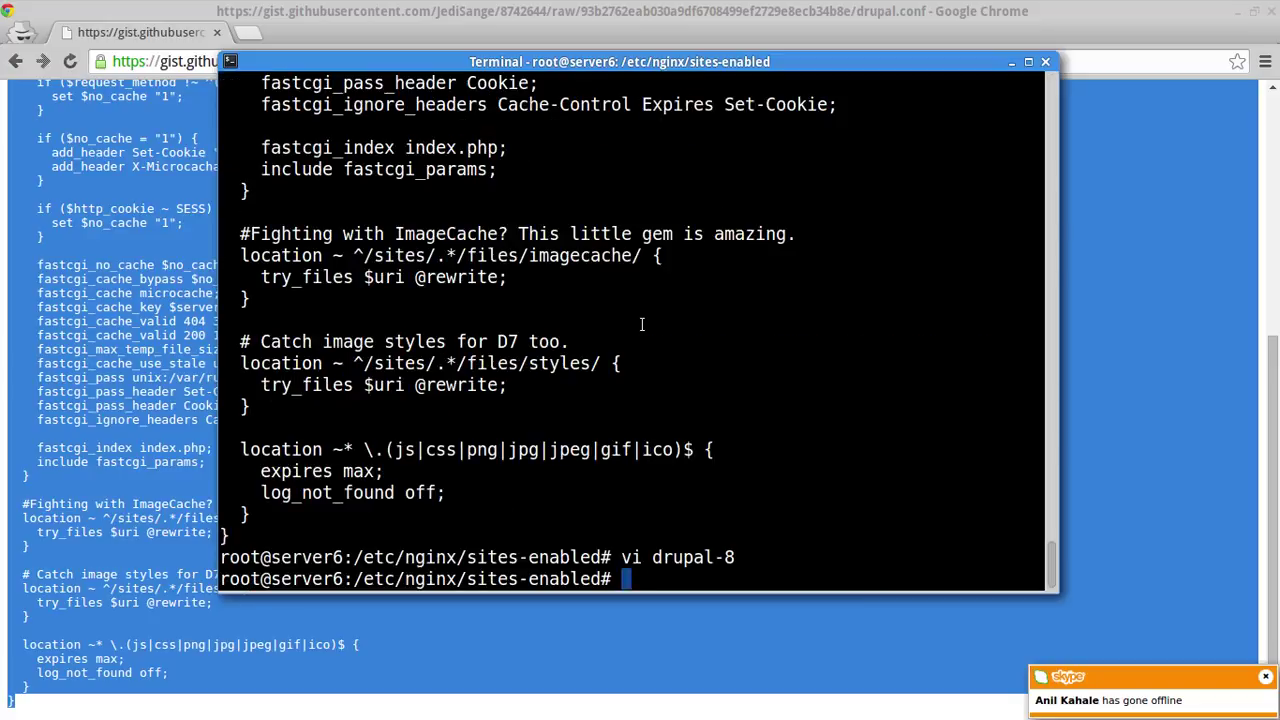
text(service nginx )
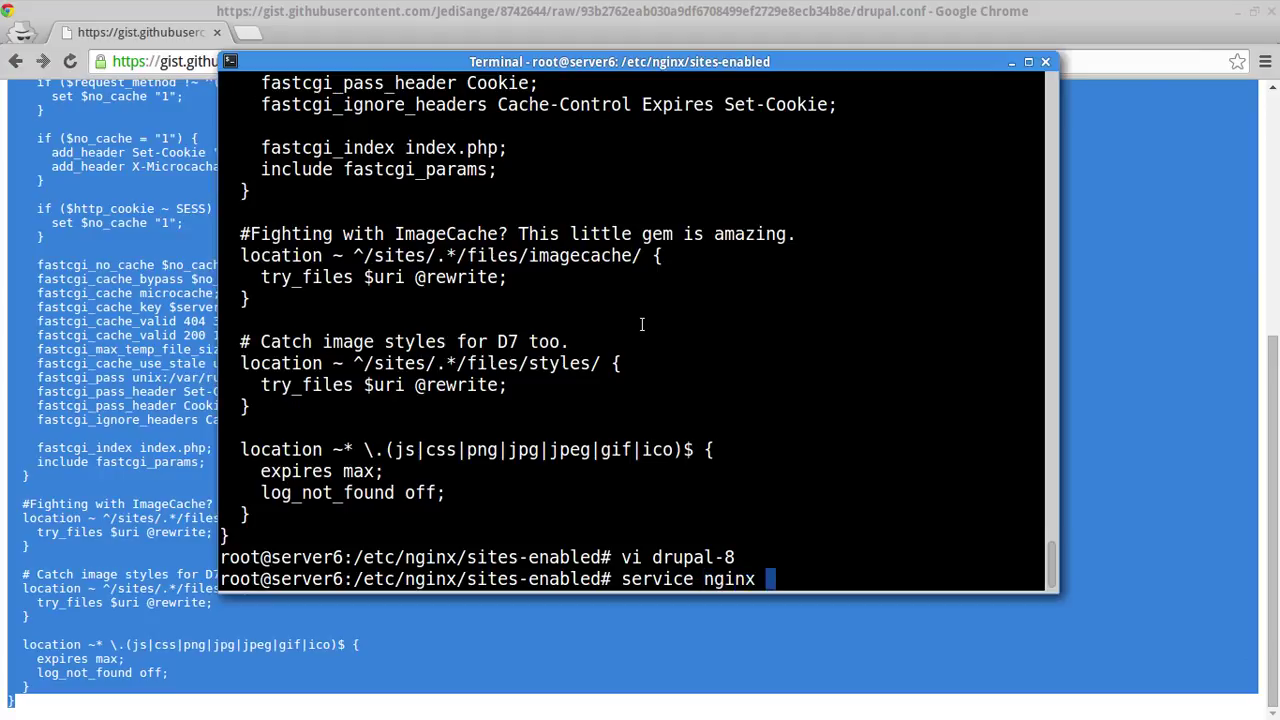
text(reload)
key(Return)
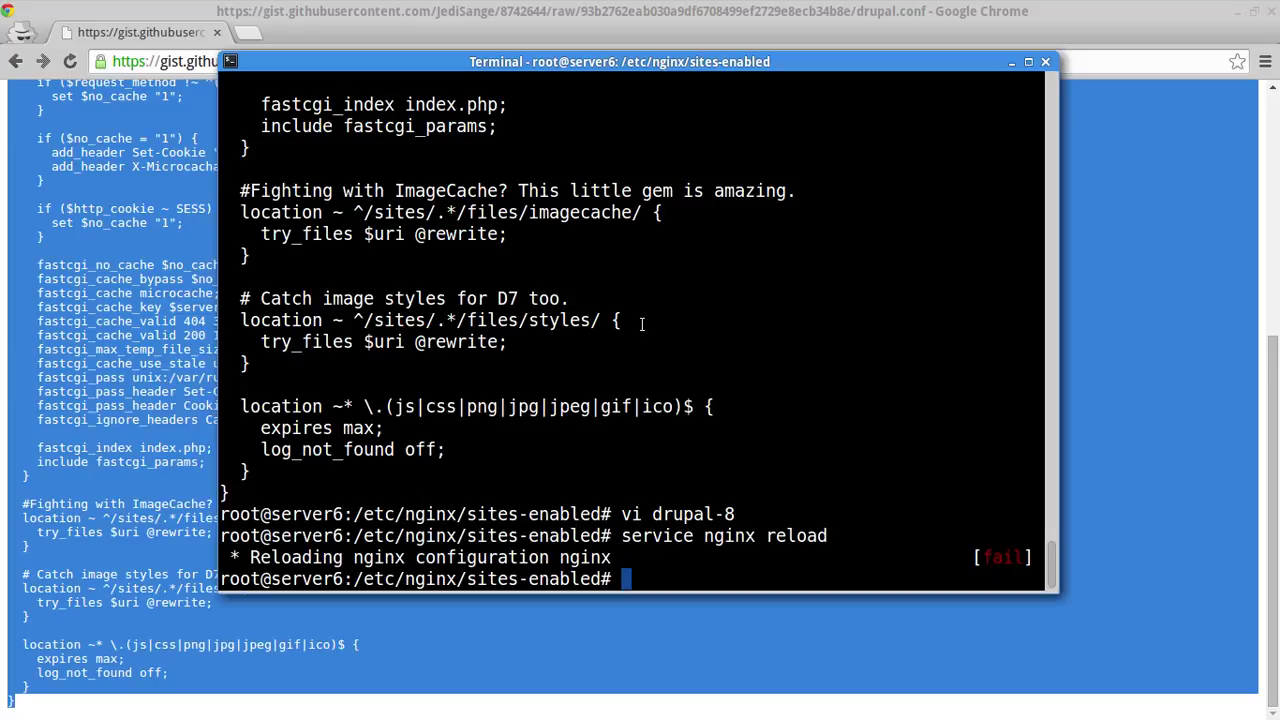
- Read the end of /var/log/nginx/error.log to find the unknown microcache cache zone
text(less /var/log/nginx/error.log)
key(Return)
key(Up)
key(Home)
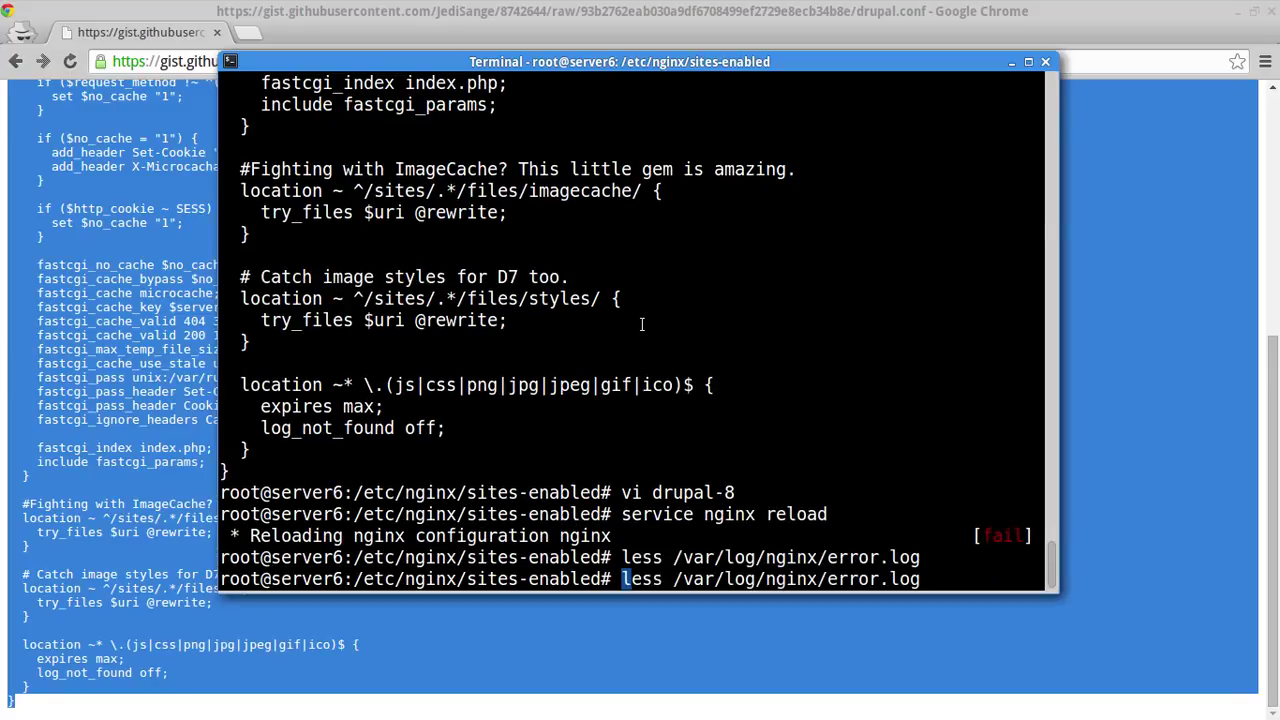
key(Return)
key(shift+g)
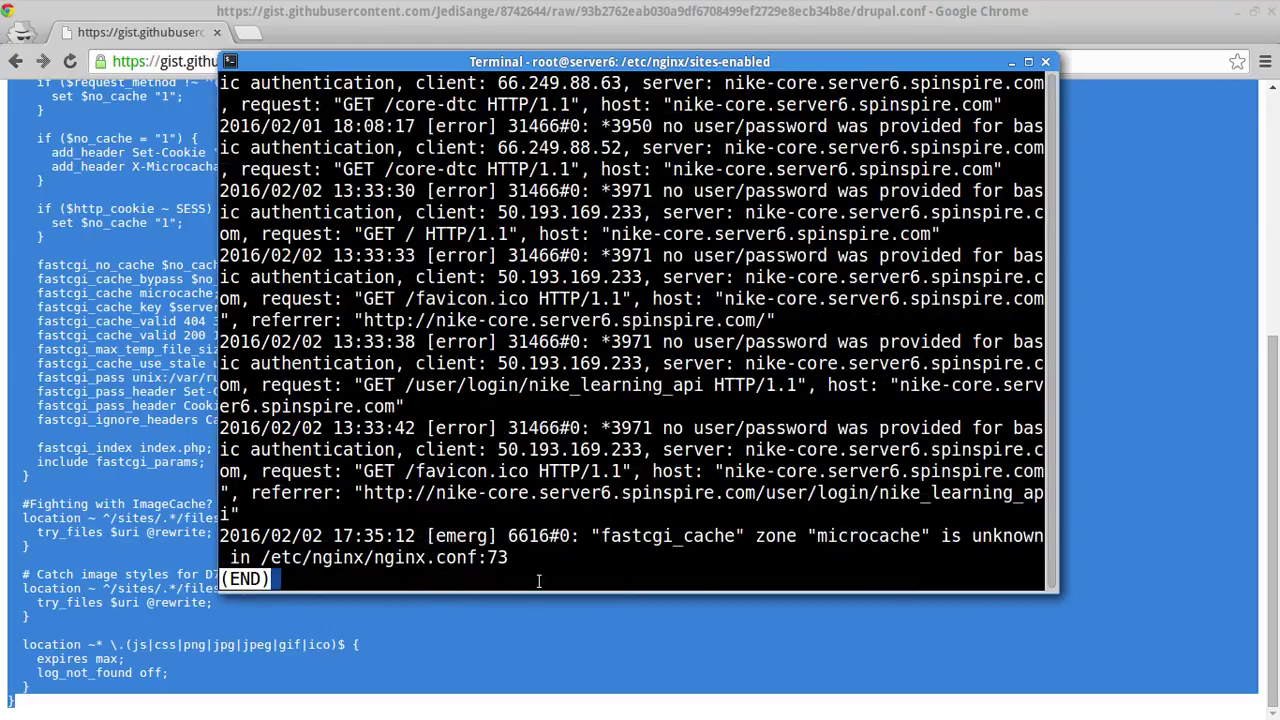
double_click(862, 535)
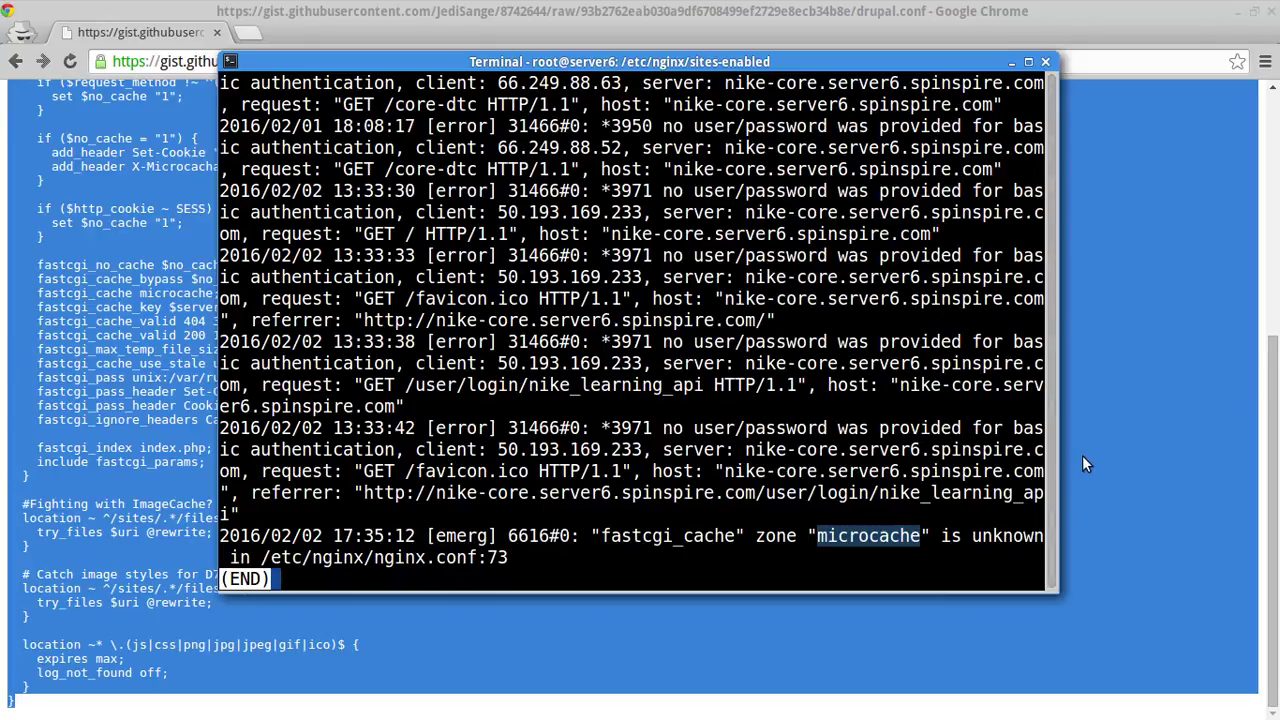
text(q)
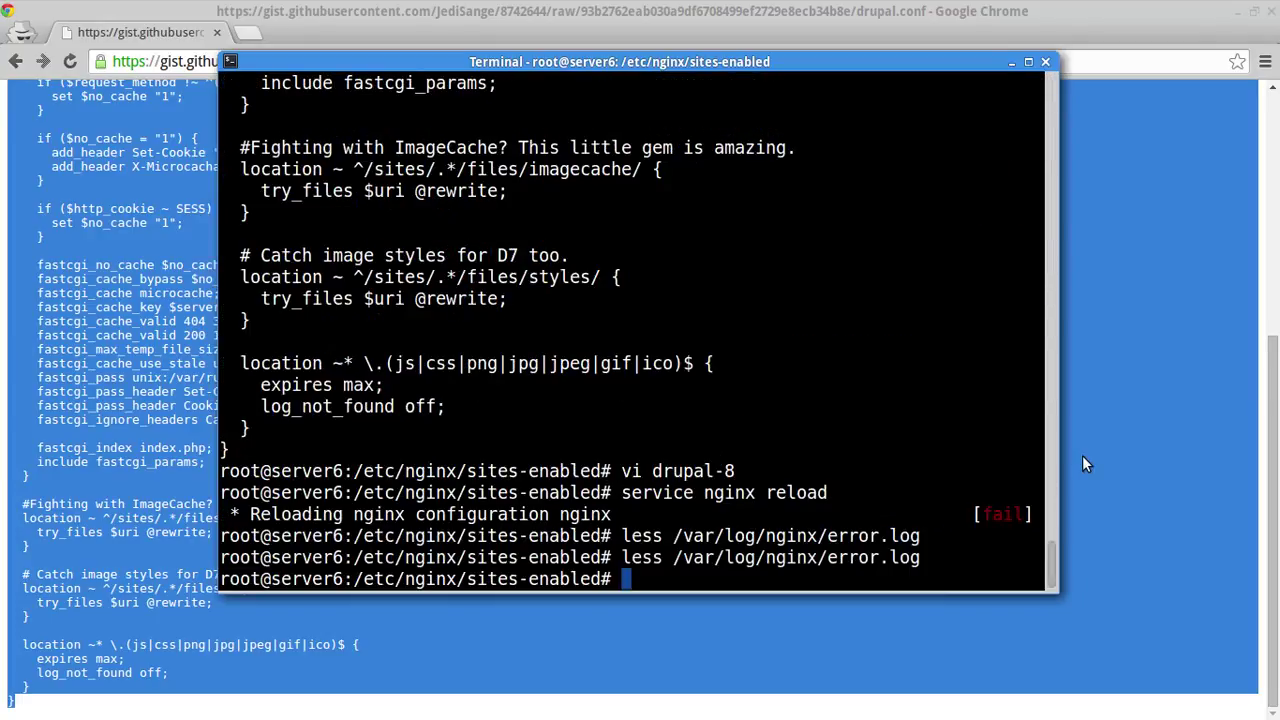
text(vi dr)
- In the drupal-8 config, find the fastcgi_cache microcache line and comment it out with #
key(Tab)
key(Return)
text(/microcas)
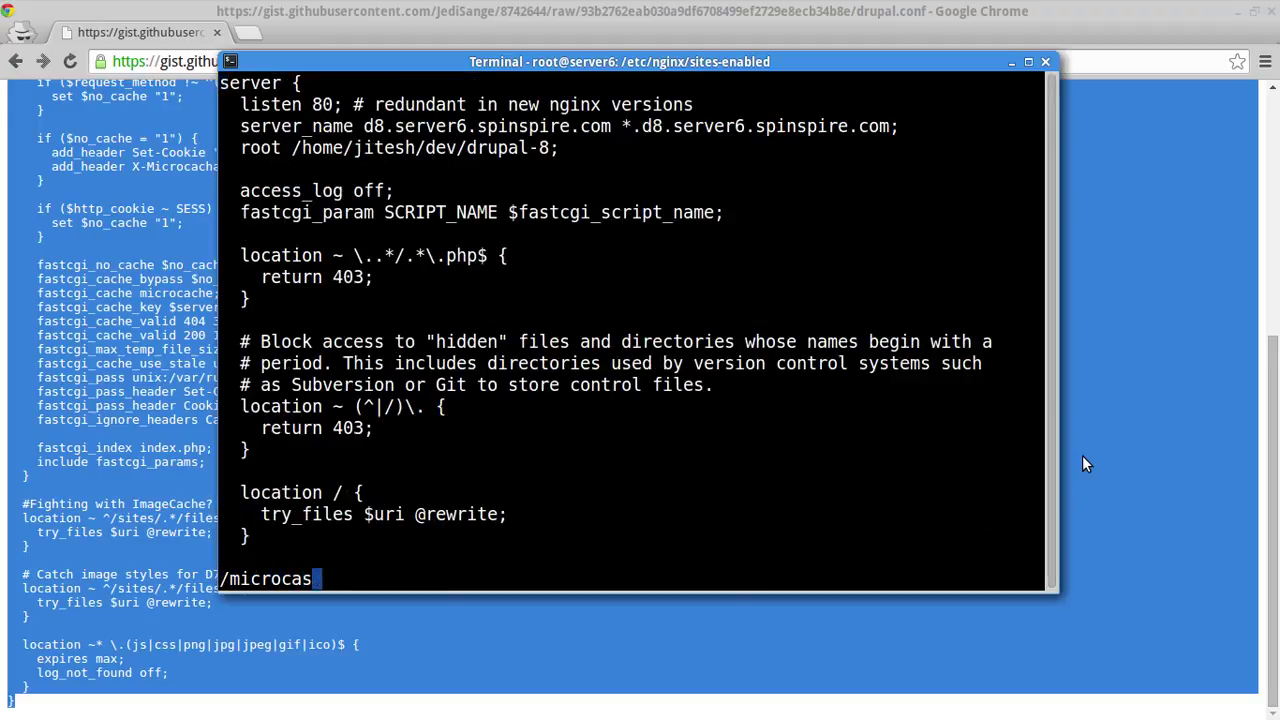
key(BackSpace)
text(che)
key(Return)
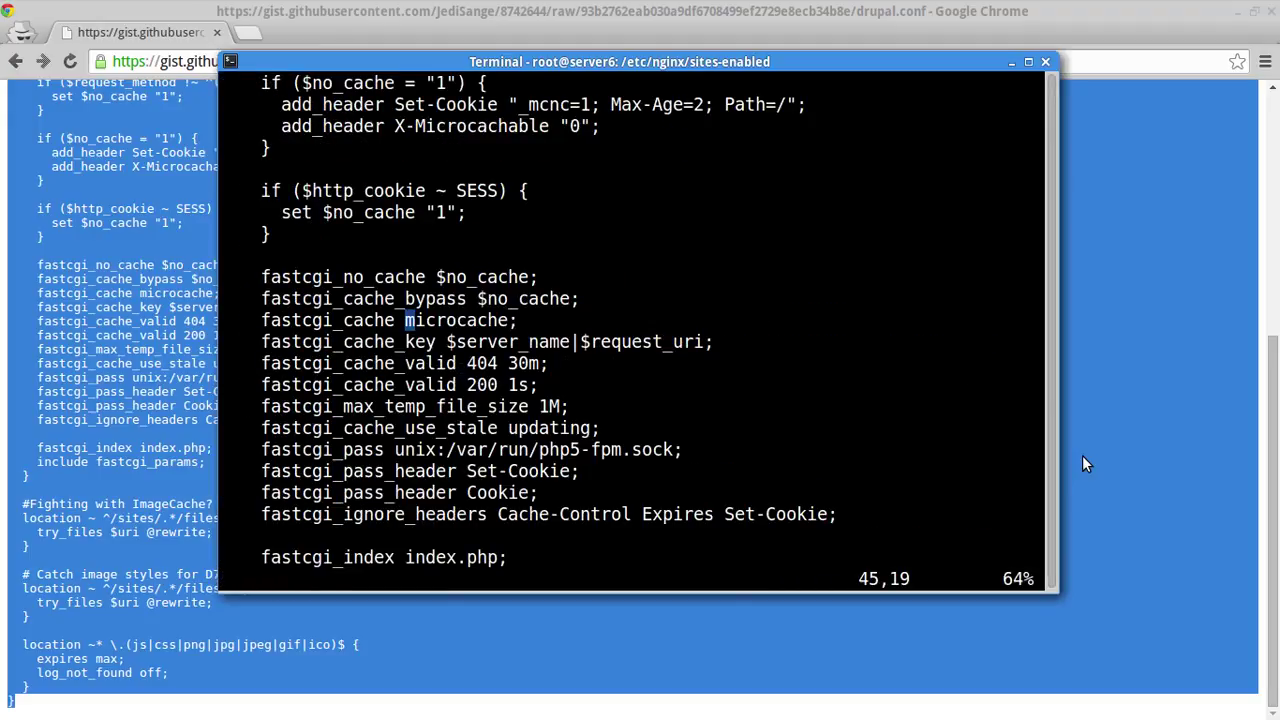
key(n)
key(0)
key(shift+i)
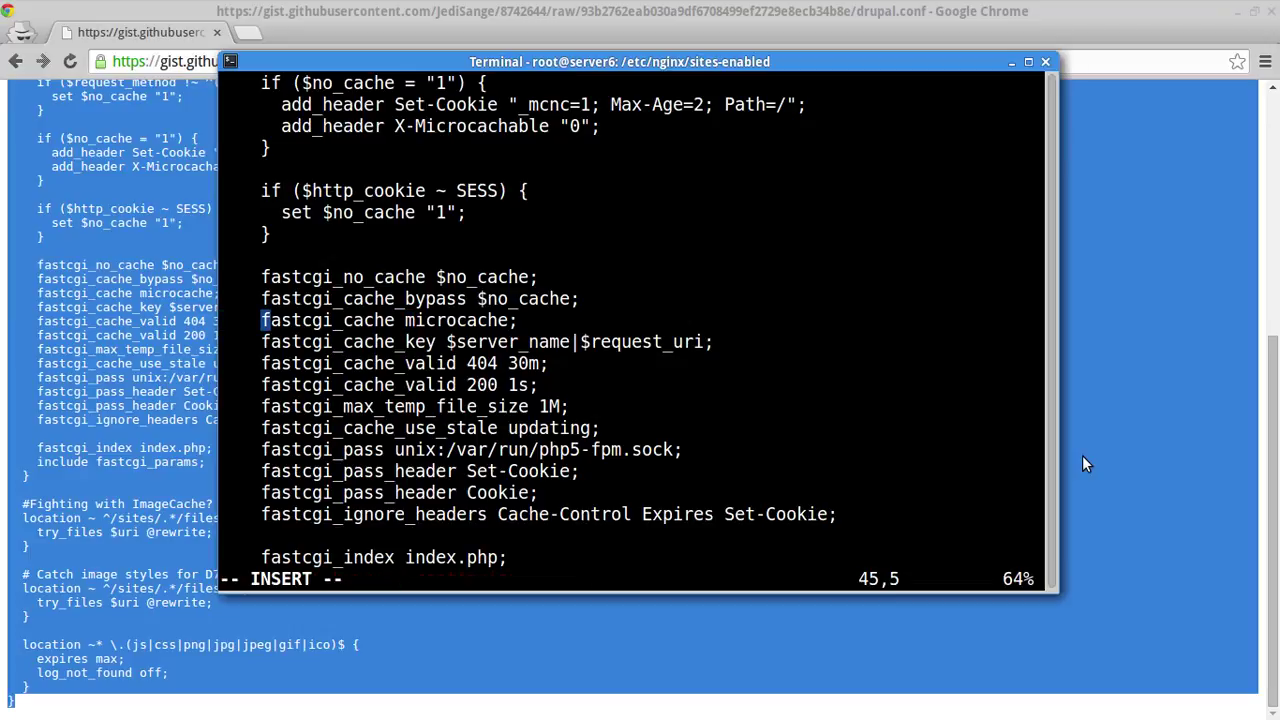
text(#)
key(Escape)
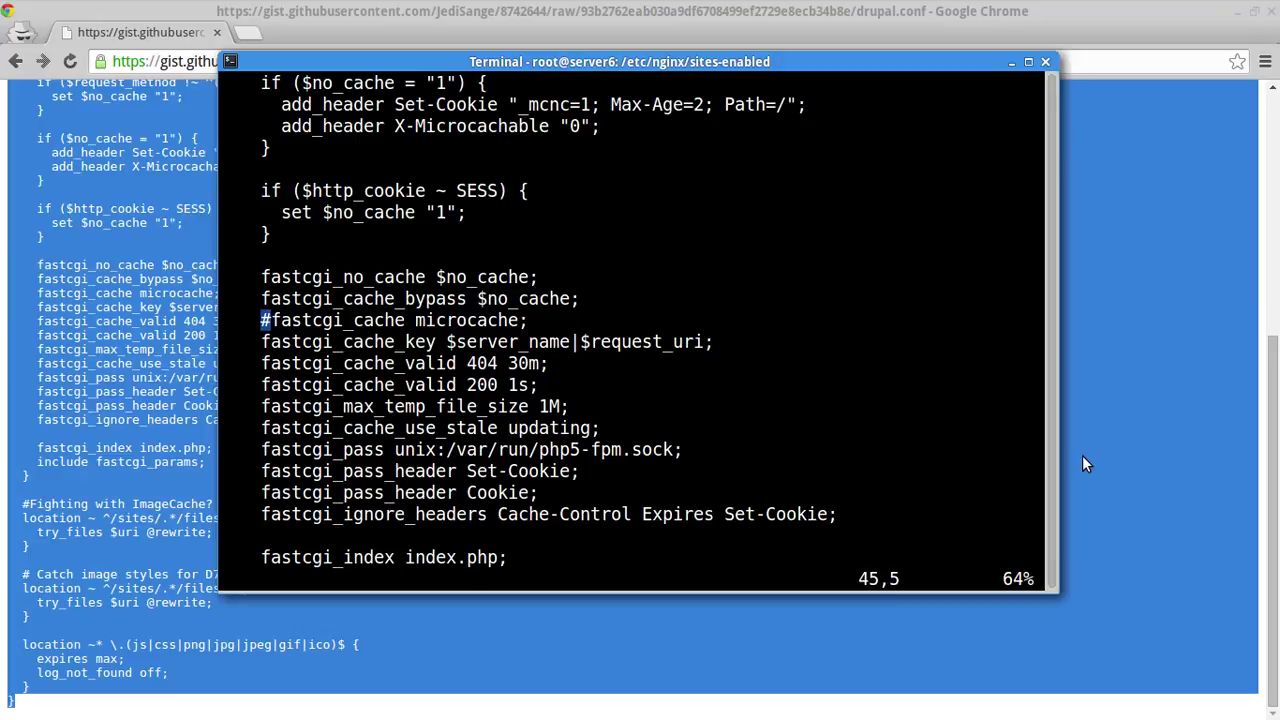
- Save the drupal-8 config, quit vi, and rerun service nginx reload successfully
text(:w)
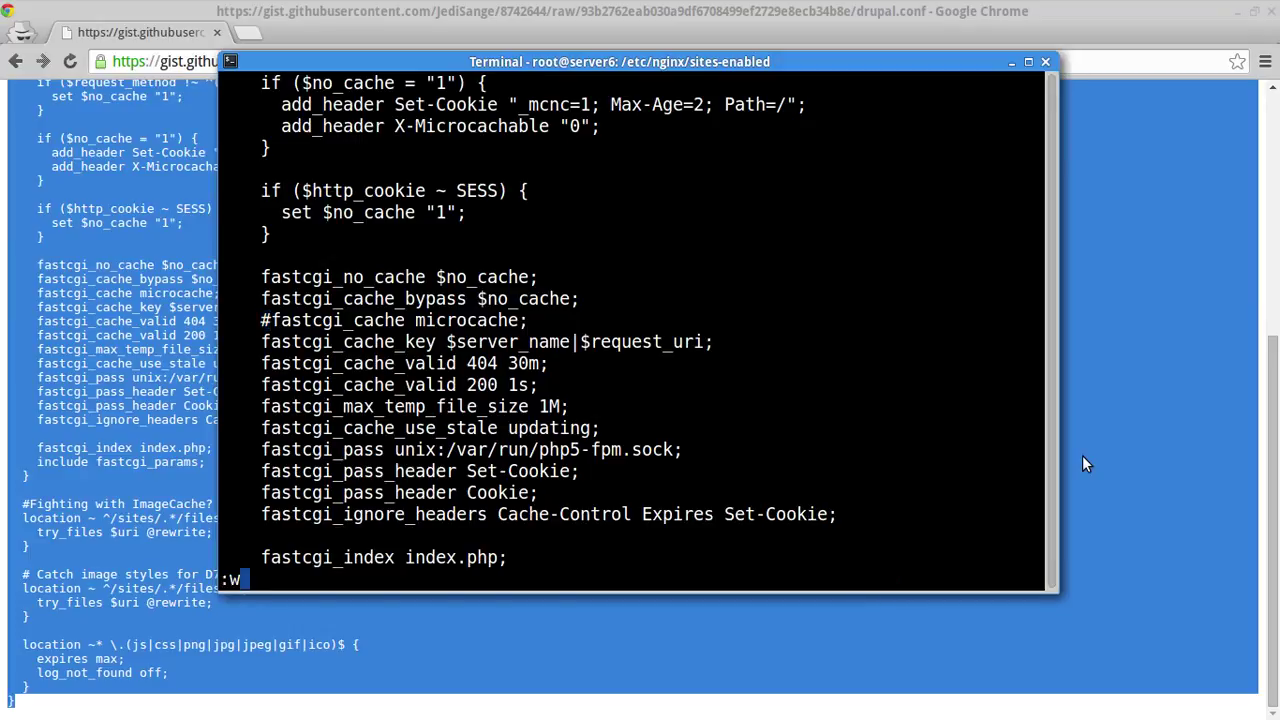
key(Return)
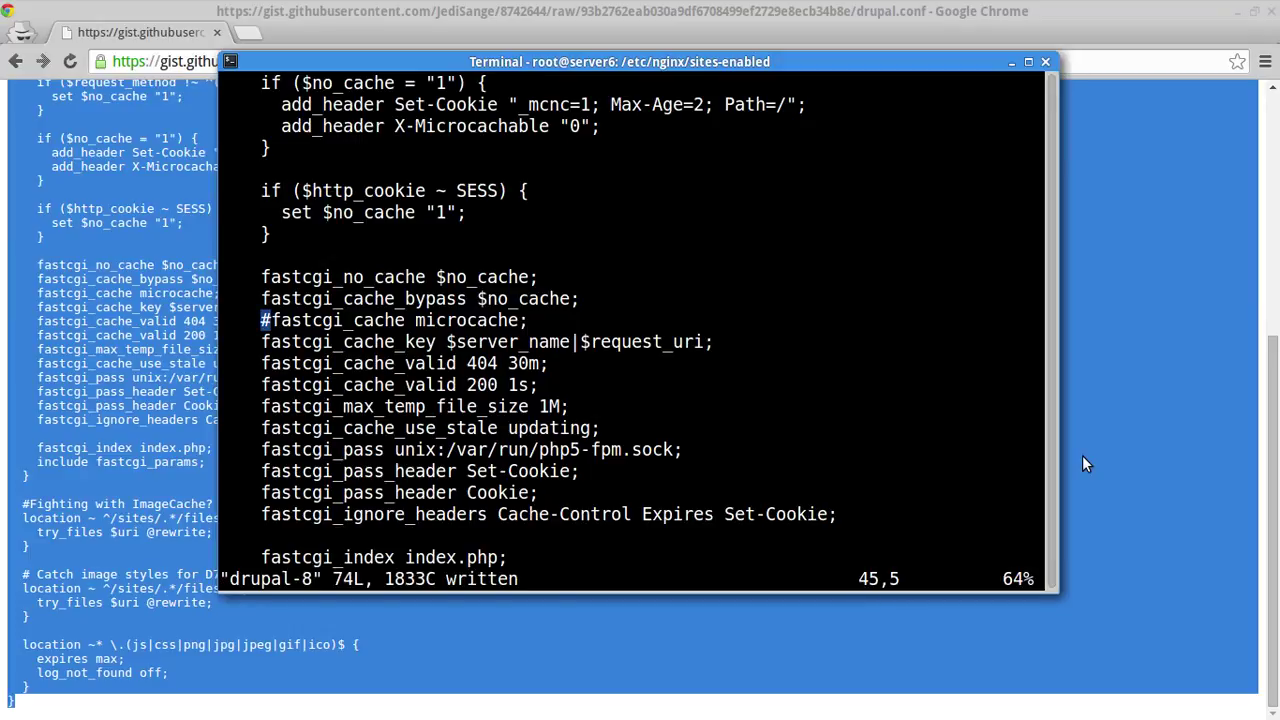
text(:q)
key(Return)
key(Up)
key(Up)
key(Up)
key(Up)
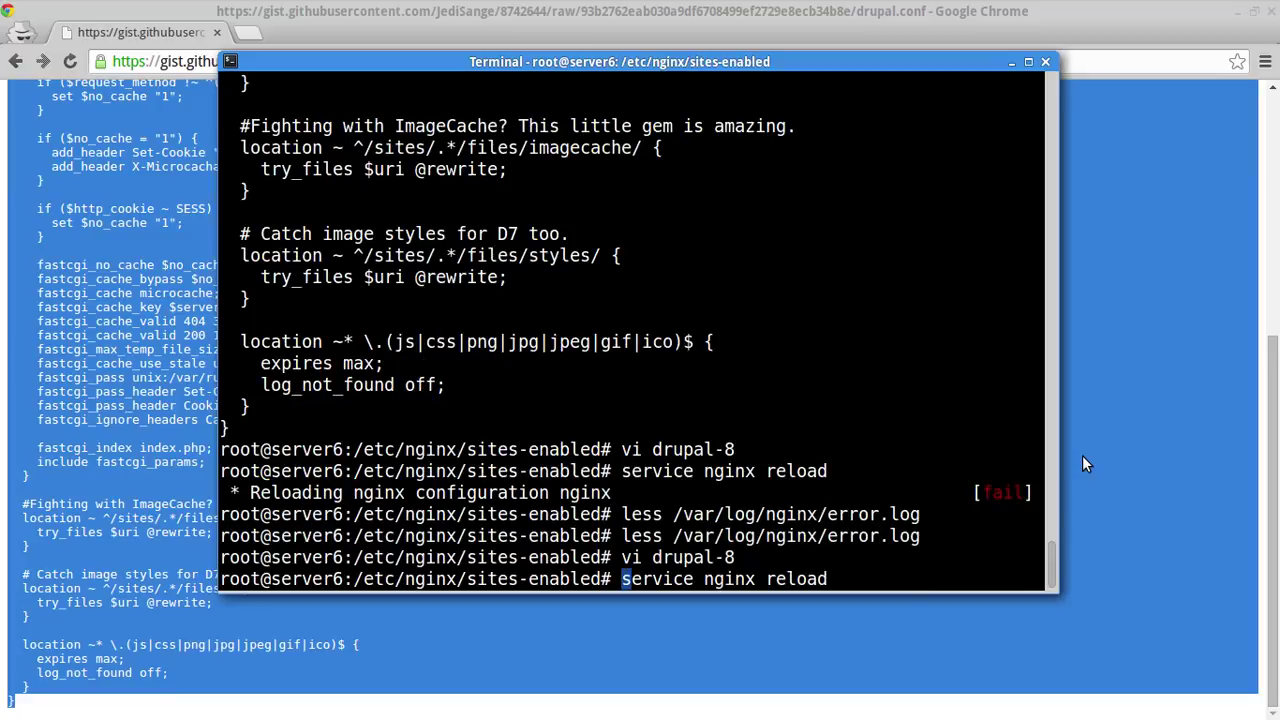
key(Return)
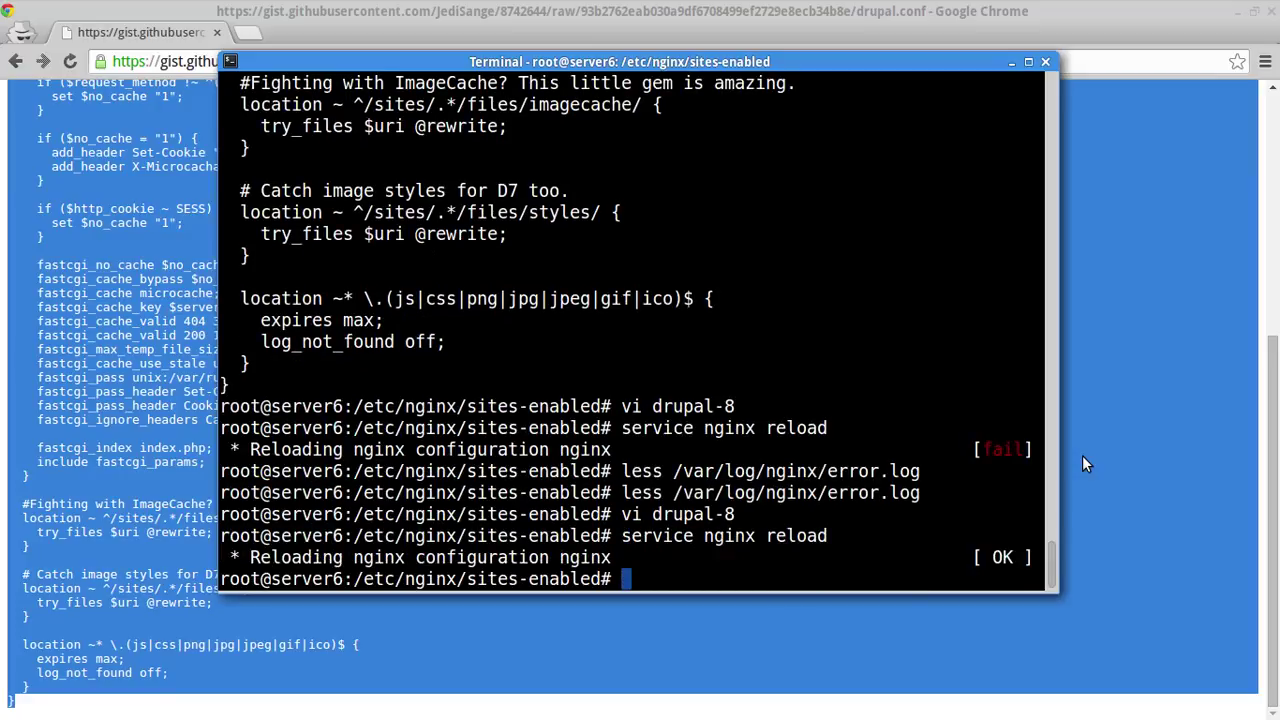
- In Chrome, load d8.server6.spinspire.com in a new window to reach the Drupal installer
click(1012, 62)
click(300, 91)
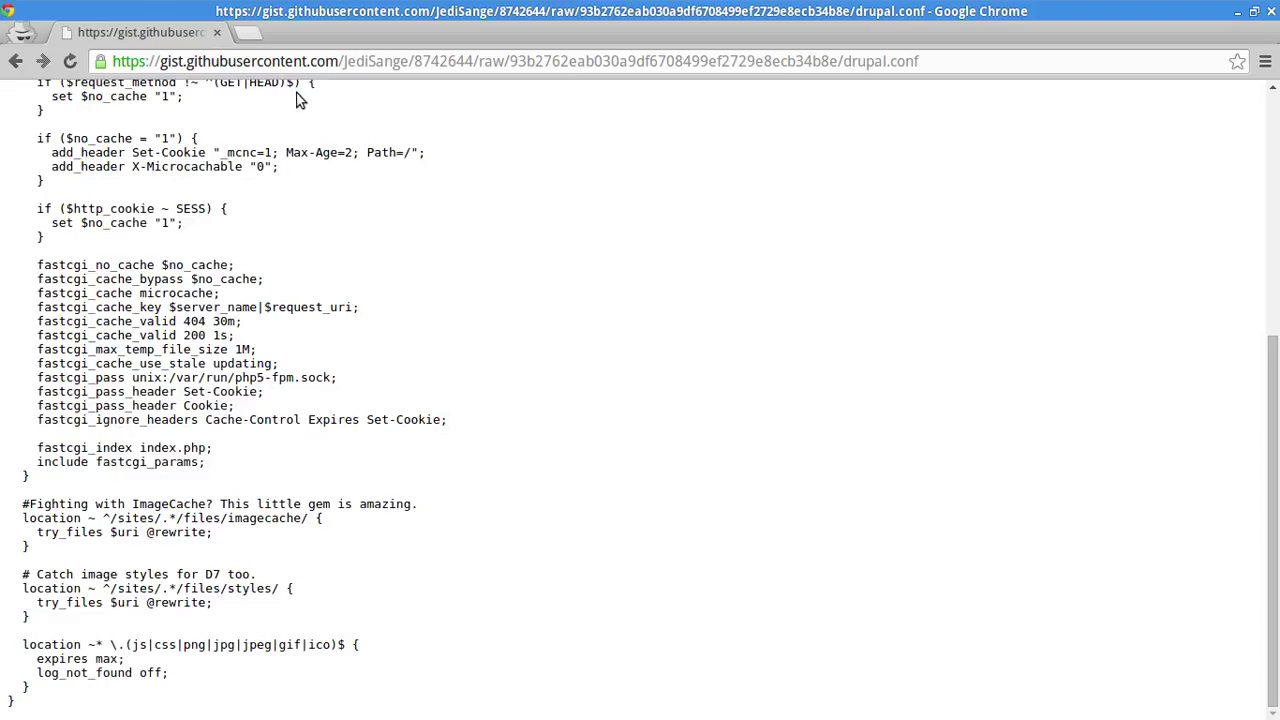
key(ctrl+n)
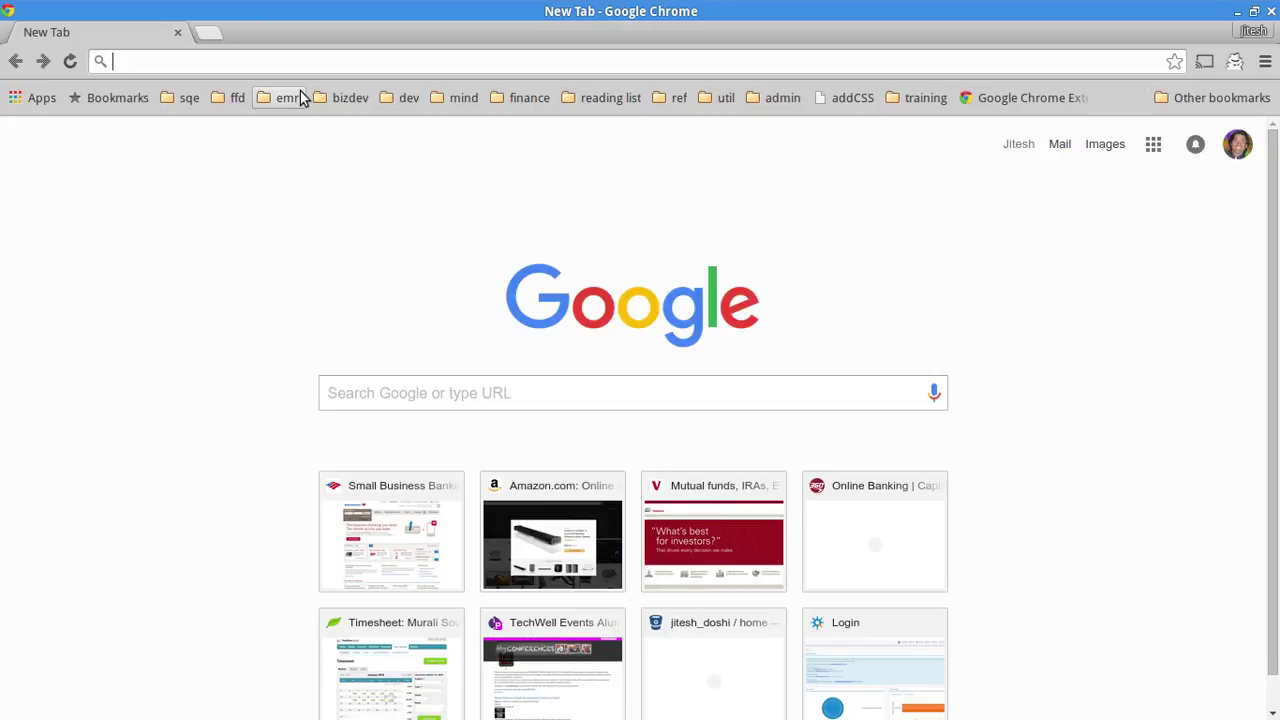
text(d8.ser)
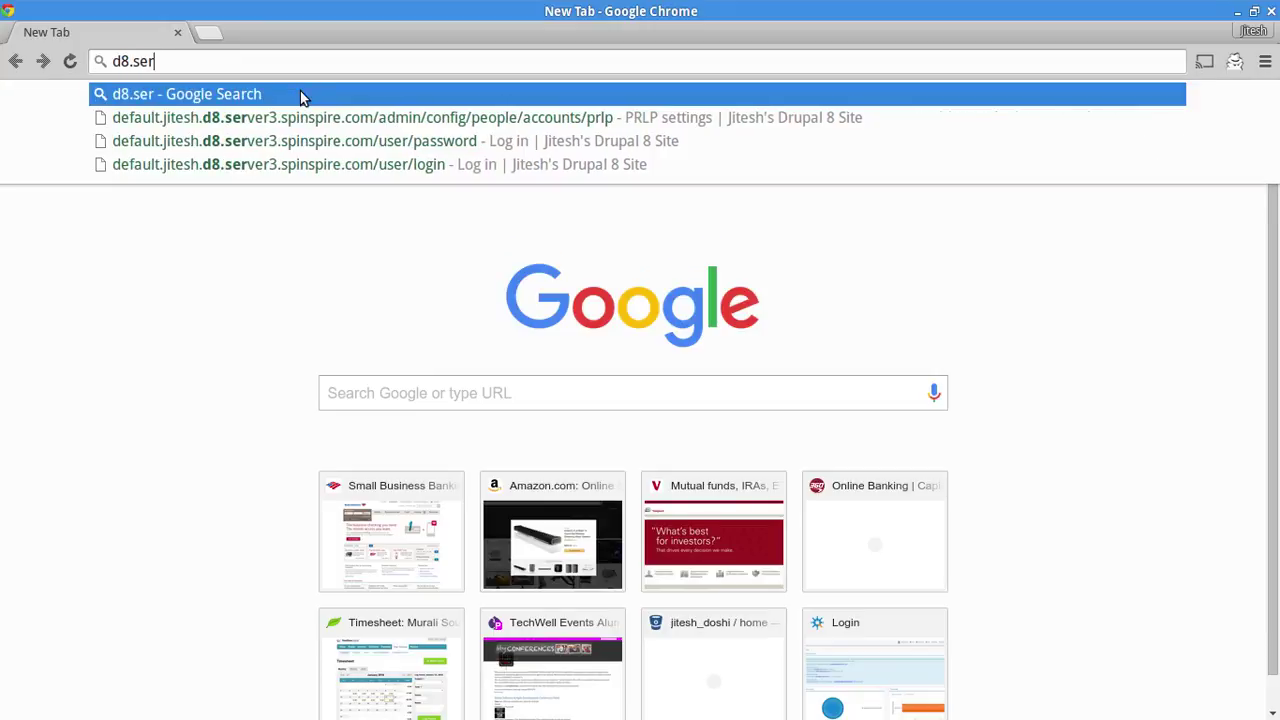
text(ver6.spinspire.com/)
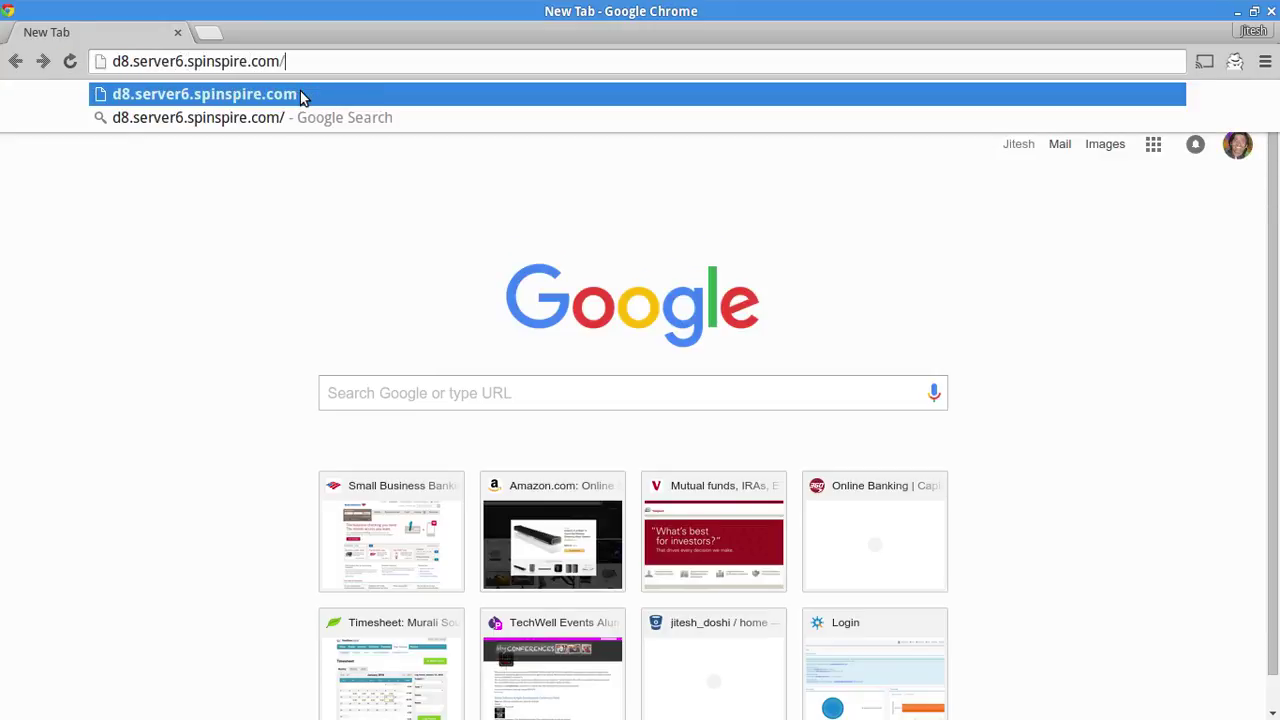
key(Return)
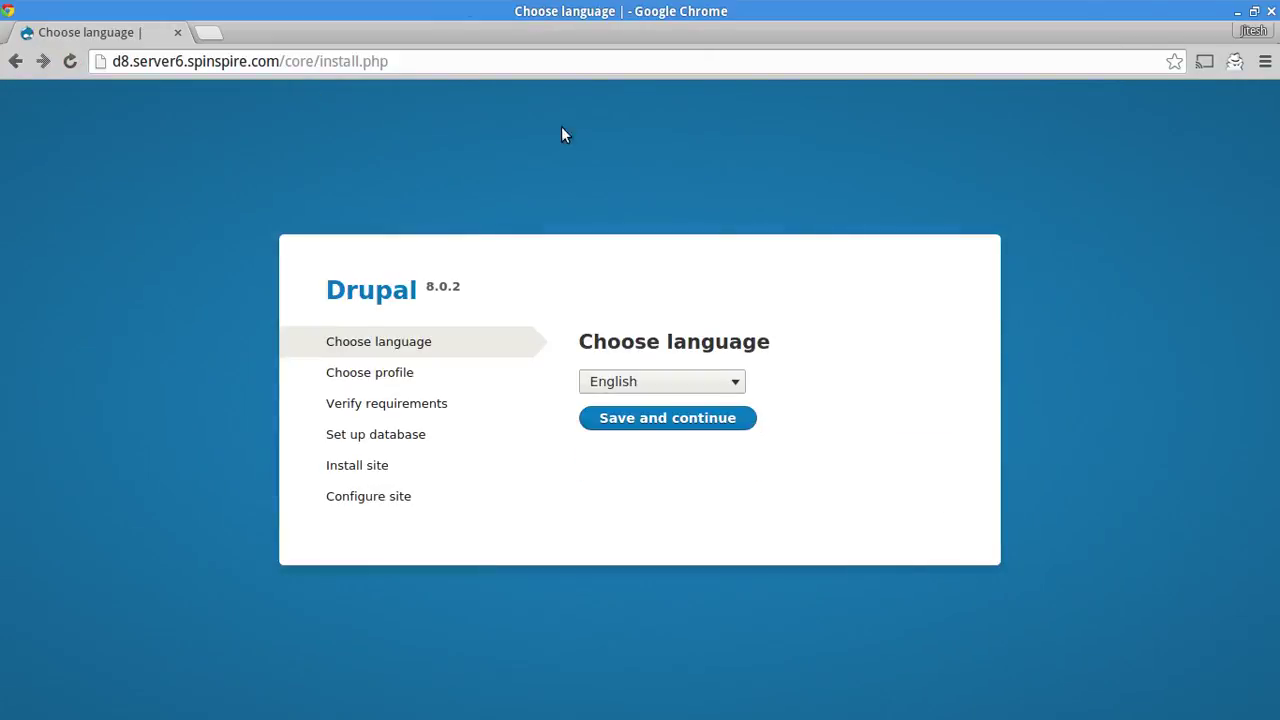
- Keep English as the installer language and continue to the installation profile step
double_click(606, 345)
drag(650, 338, 674, 334)
click(676, 334)
click(609, 421)
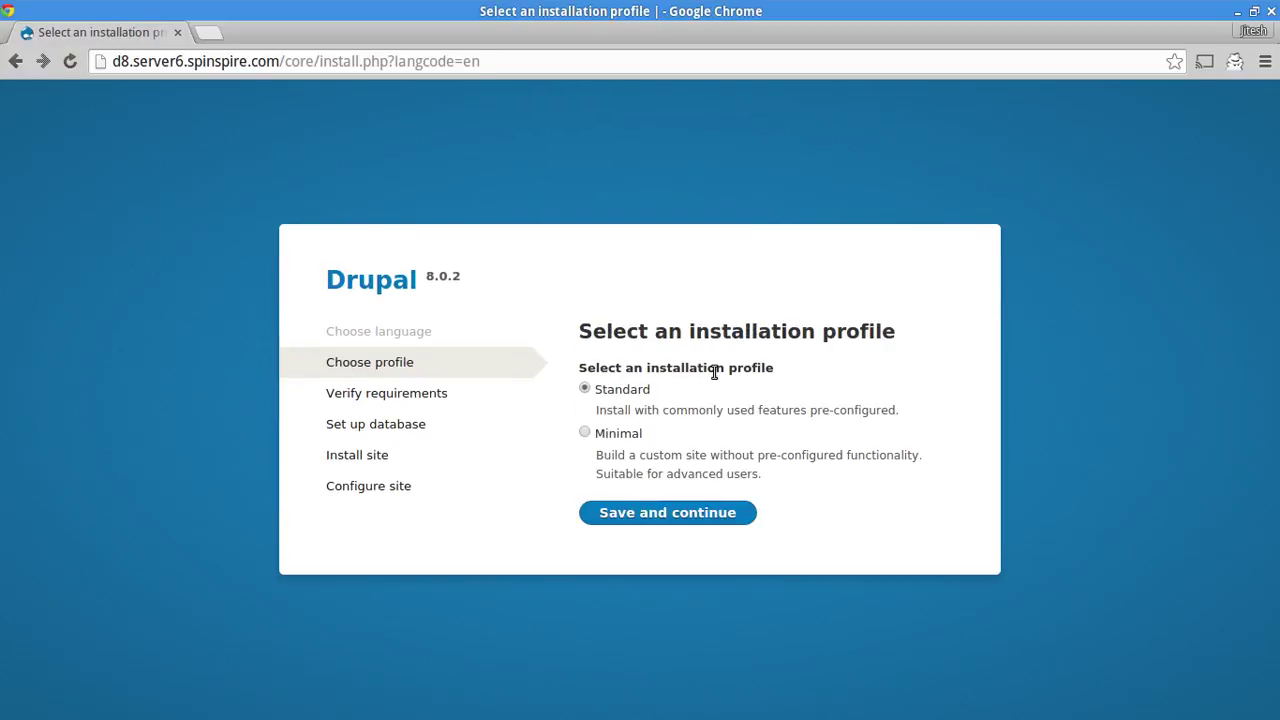
click(655, 516)
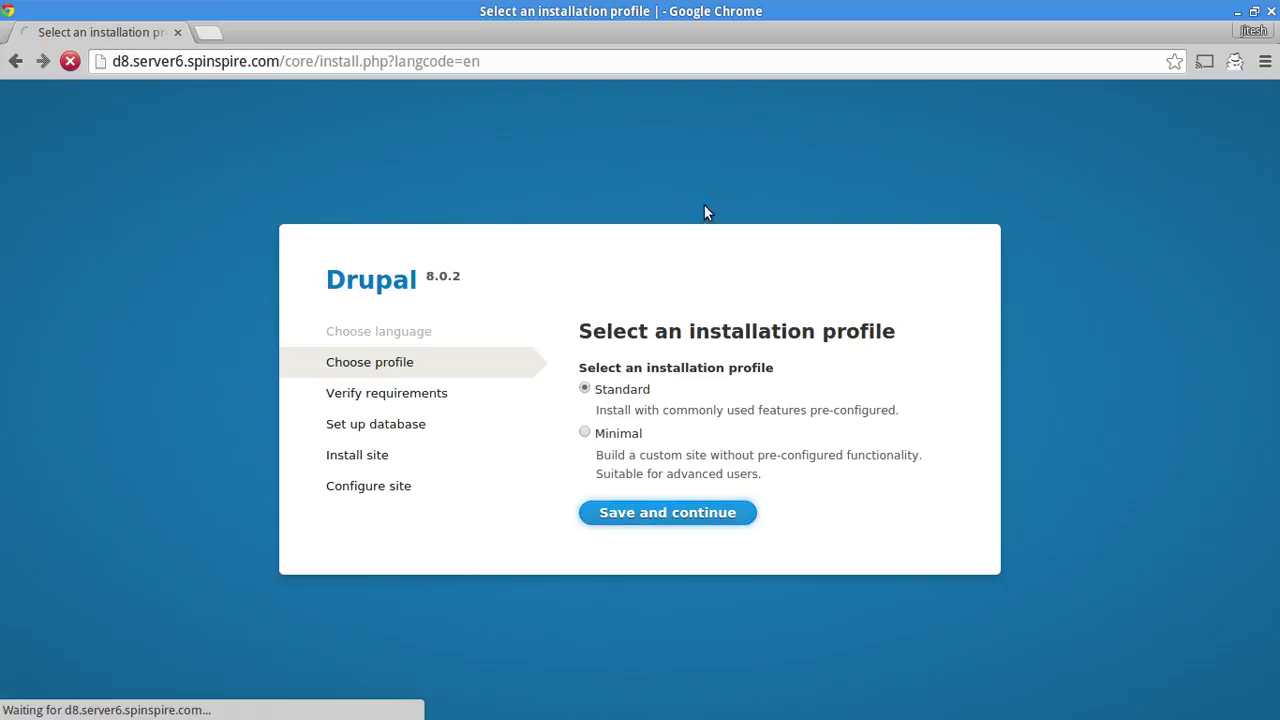
scroll(941, 401, down, 5)
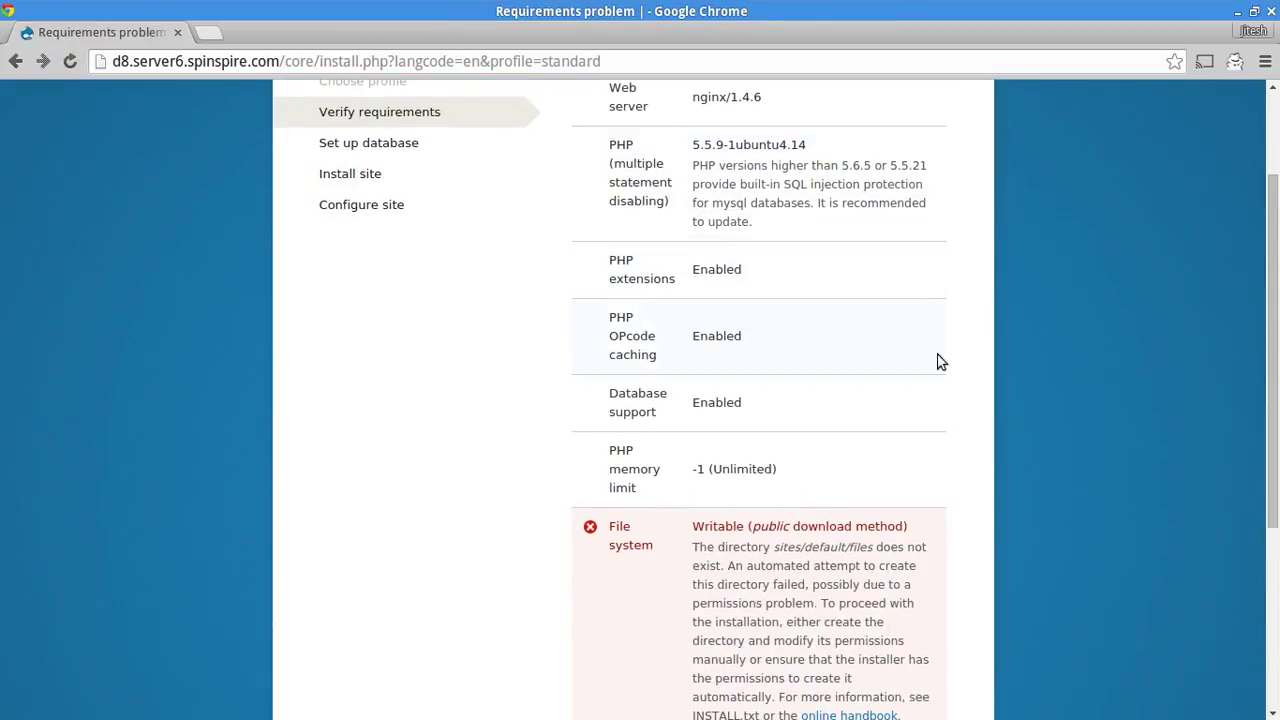
drag(1275, 309, 1275, 434)
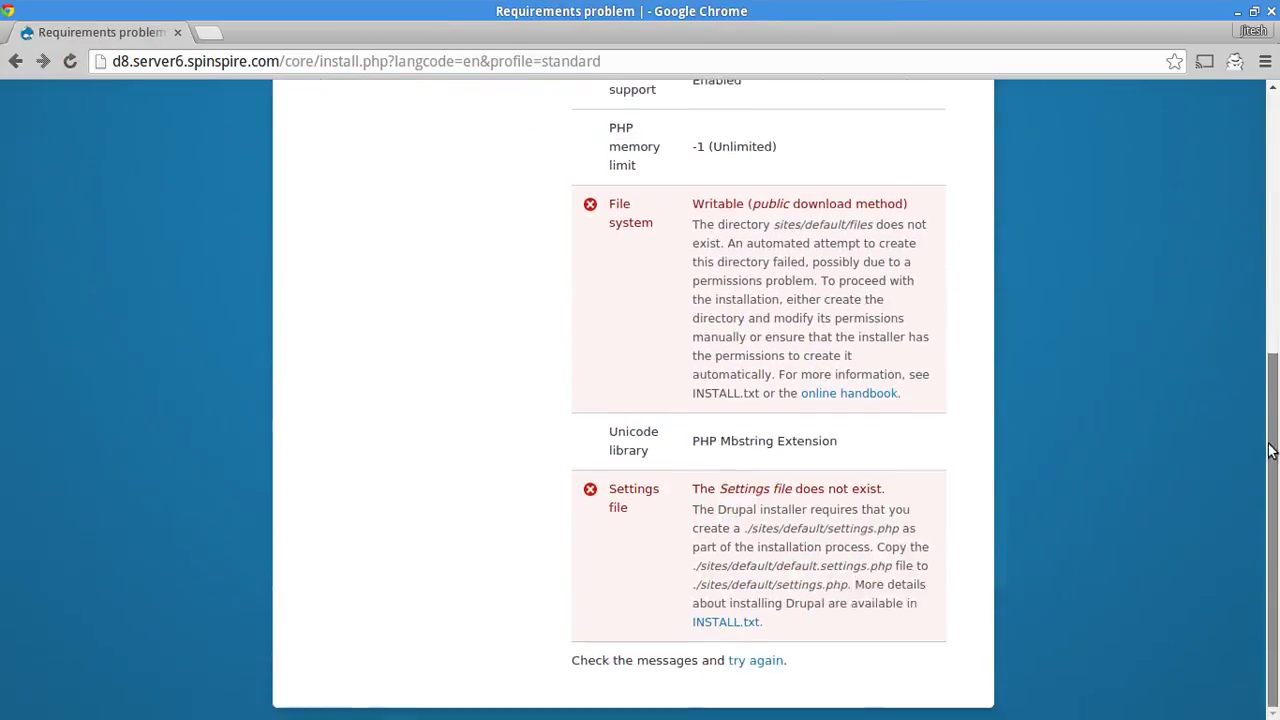
triple_click(706, 224)
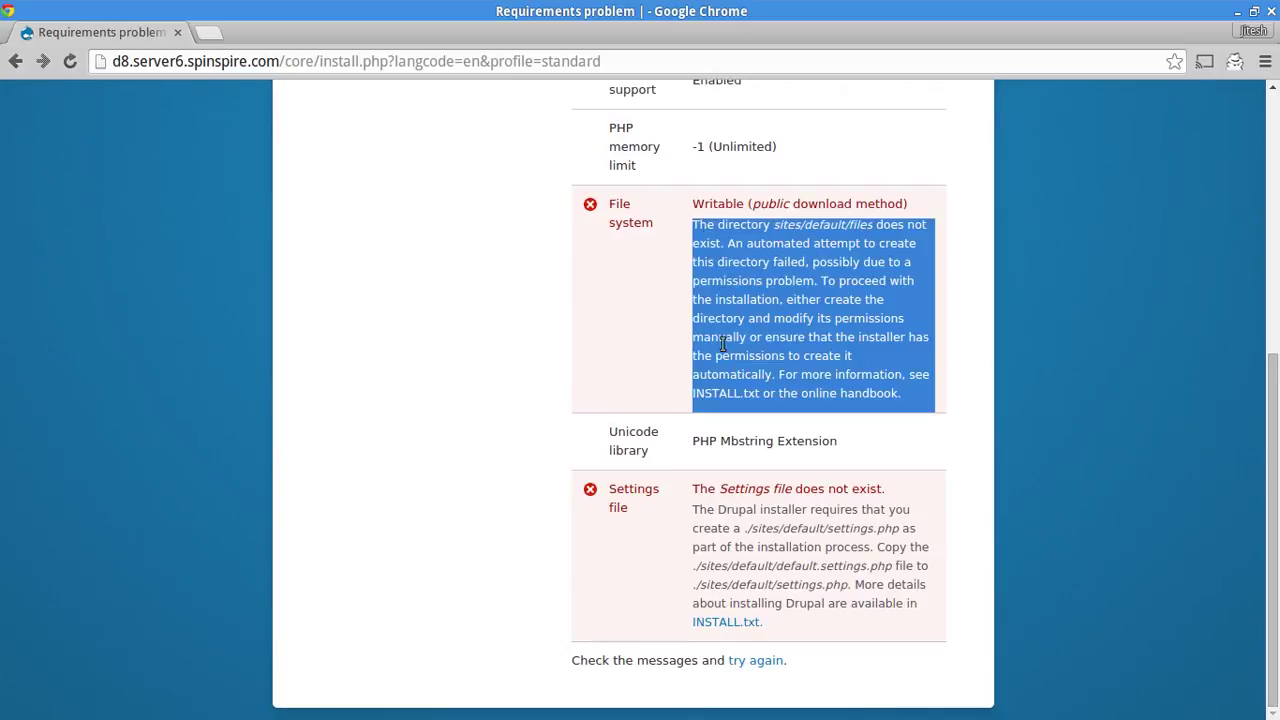
click(722, 484)
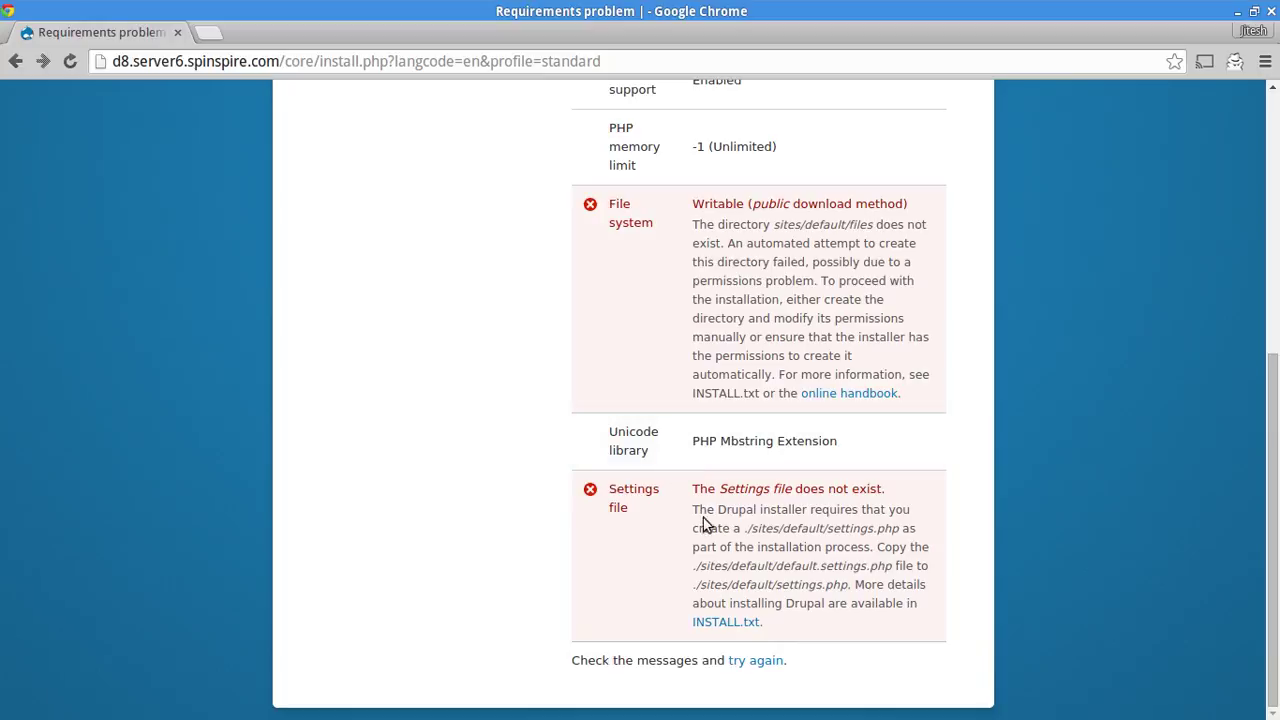
drag(694, 510, 729, 568)
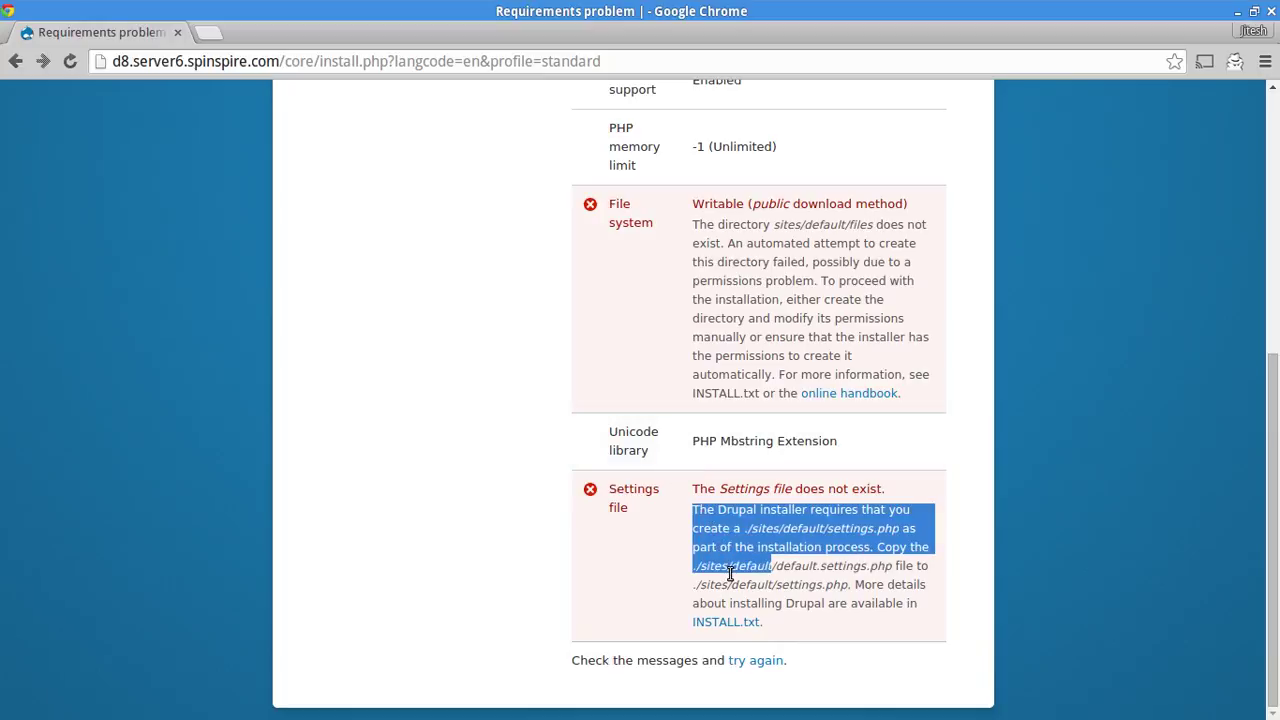
click(730, 573)
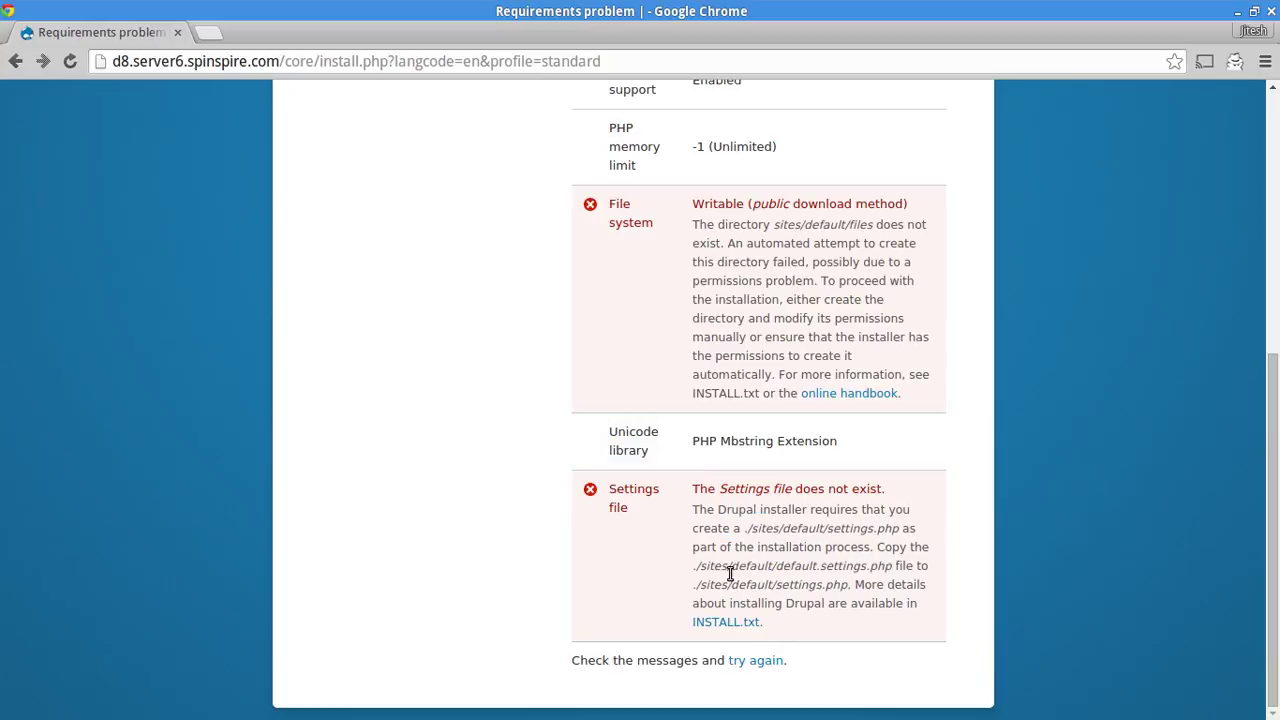
- Leave the root shell and move into sites/default, listing its contents
key(alt+Tab)
key(alt+Tab)
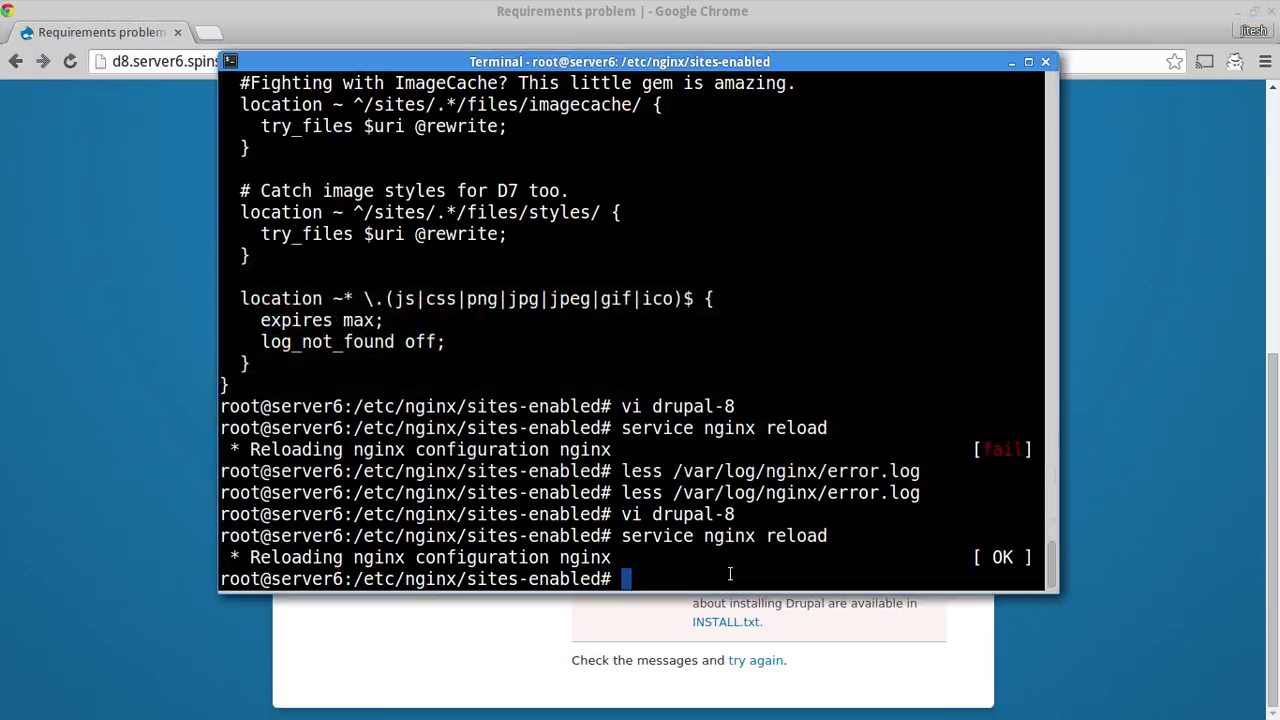
text(exit)
key(Return)
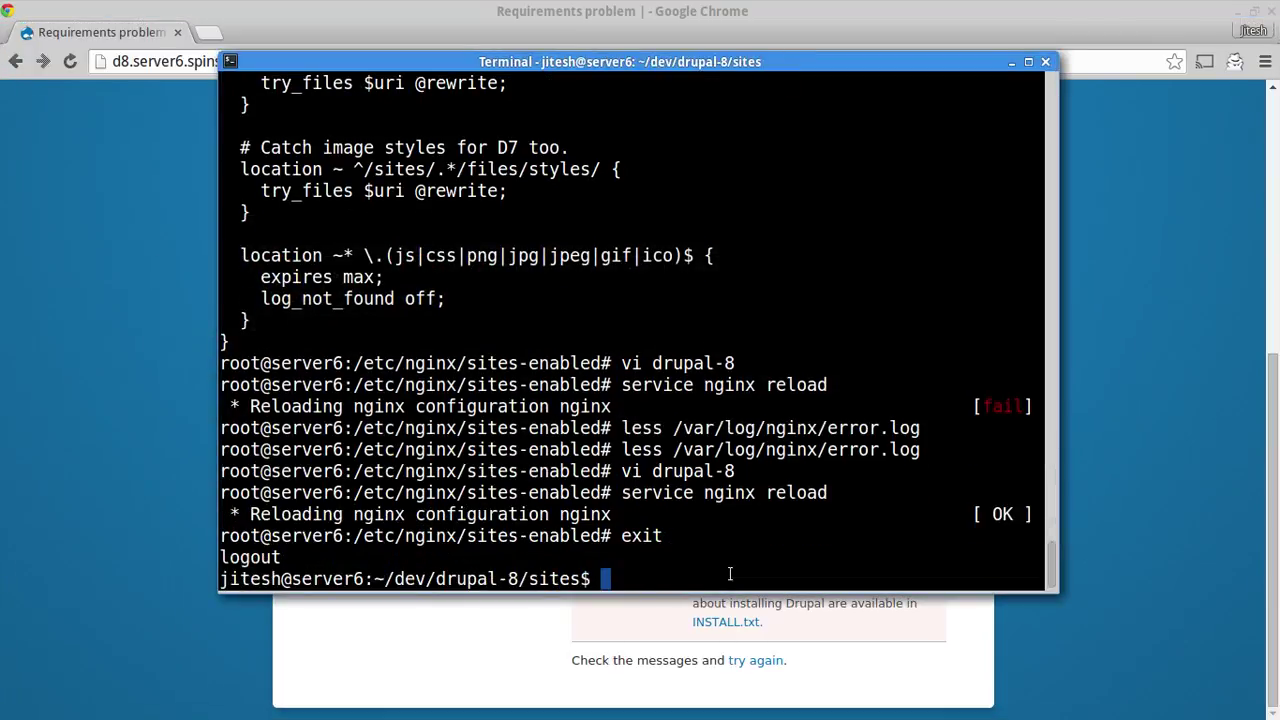
text(cd)
key(BackSpace)
key(BackSpace)
text(ls -la)
key(Return)
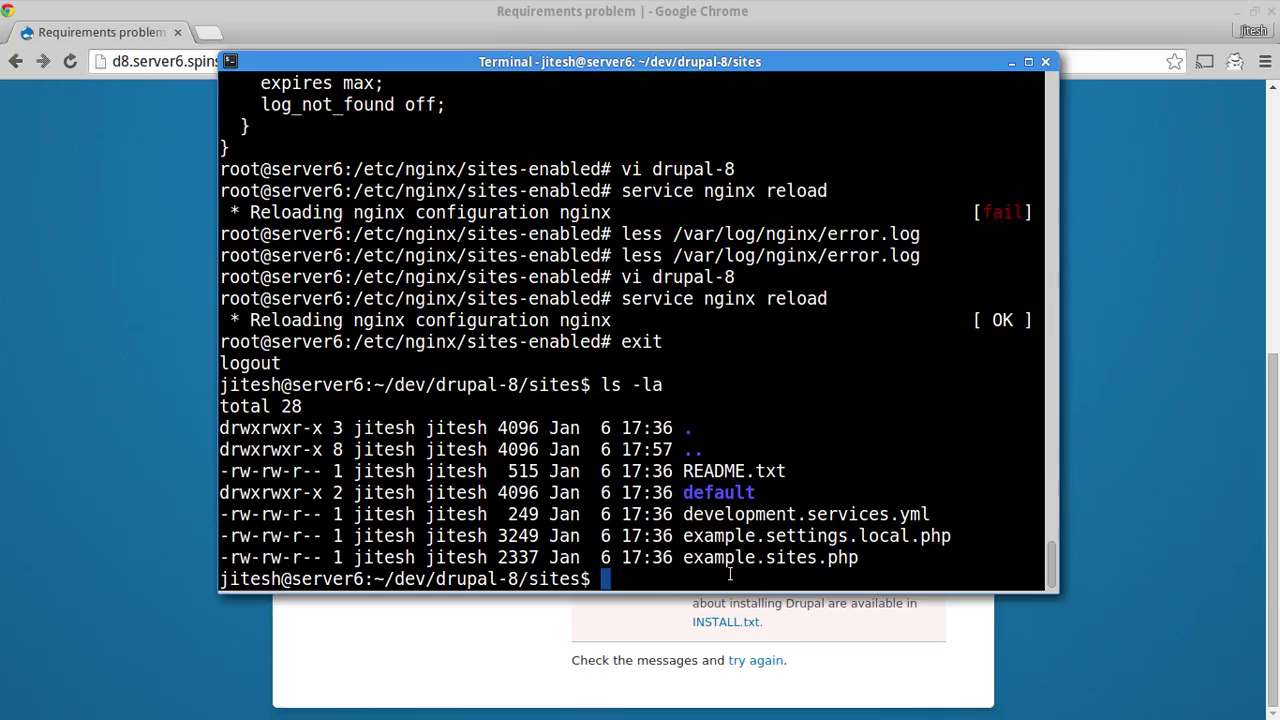
text(cd de)
key(Tab)
key(Return)
text(ls -la)
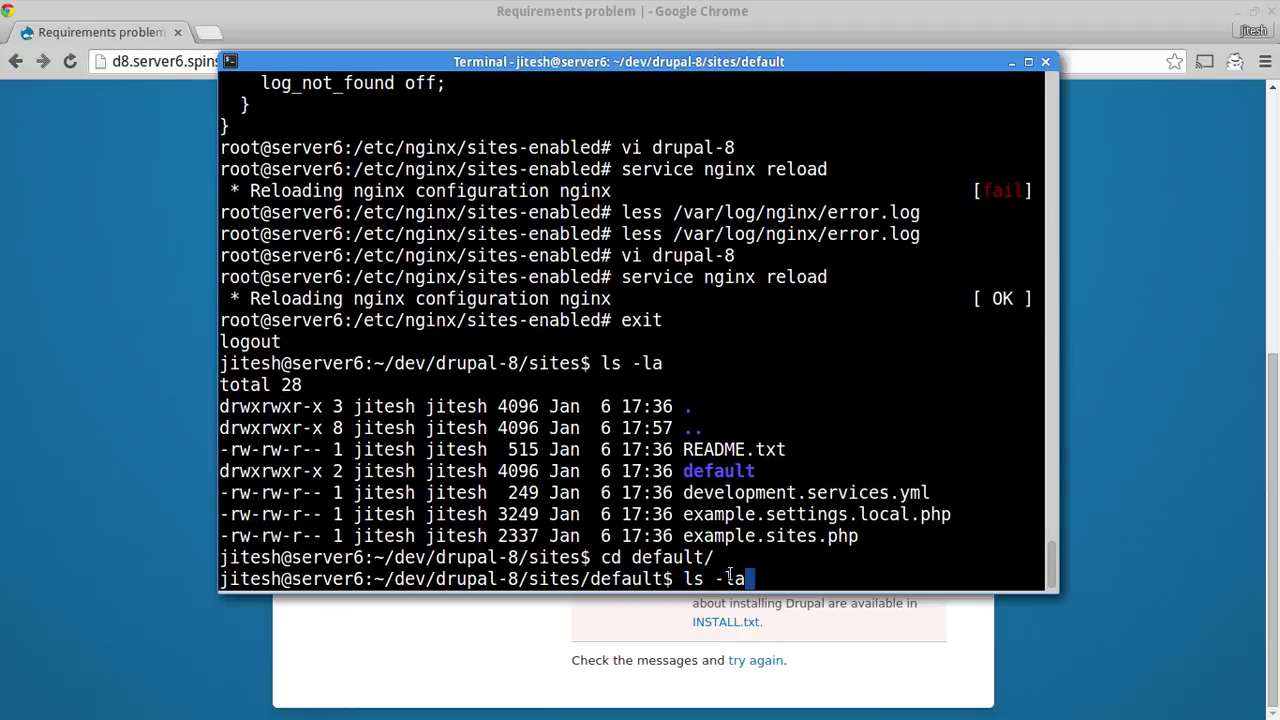
key(Return)
- Create the files directory in sites/default and check its current owner
text(mkdir file)
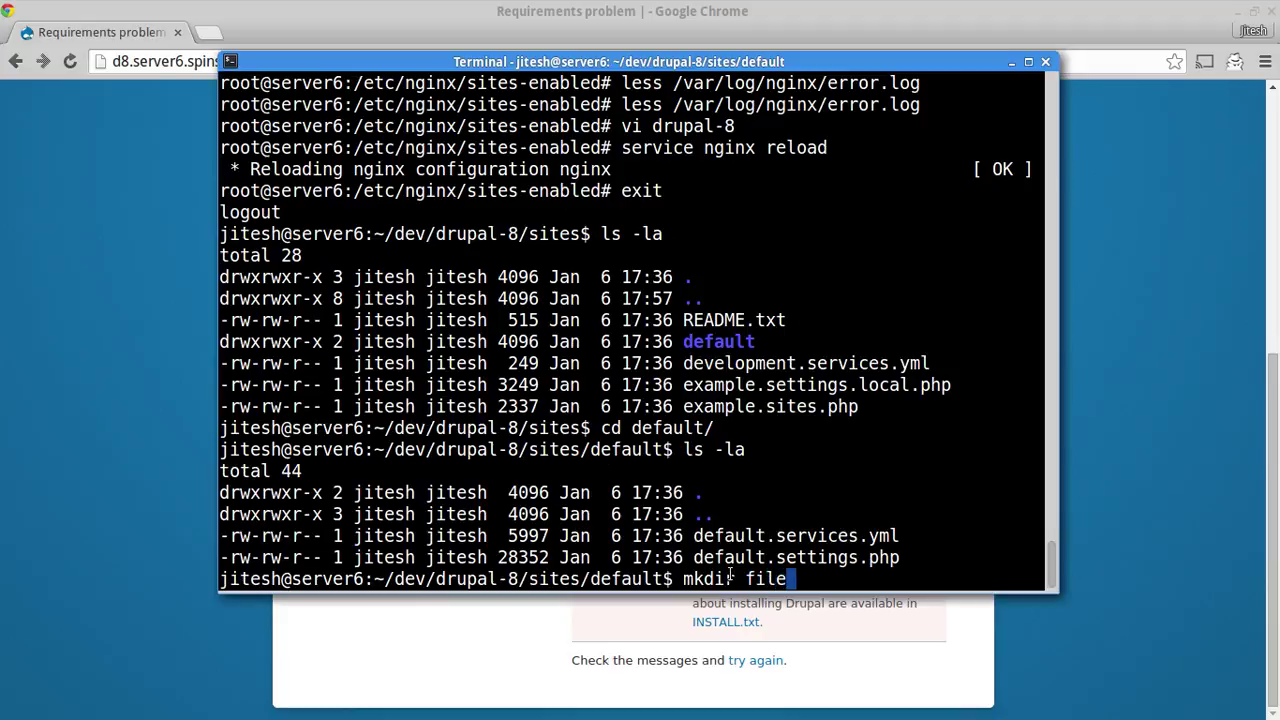
text(s)
key(Return)
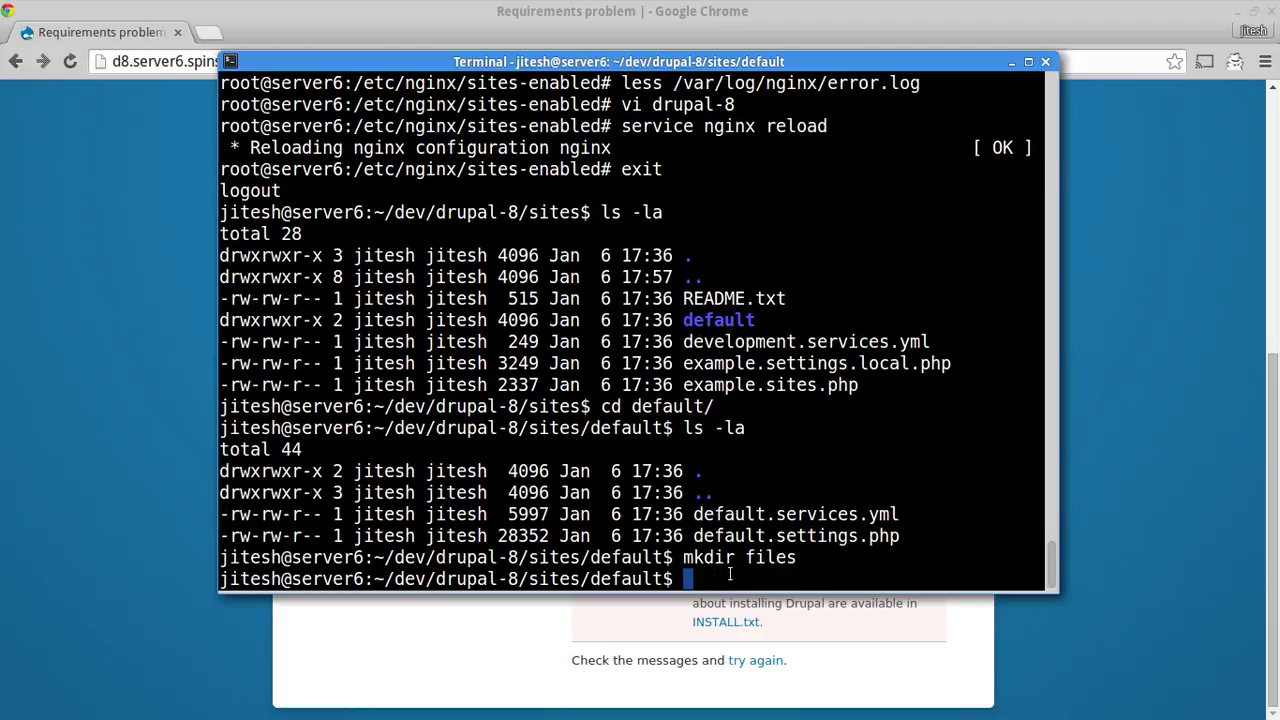
text(ls -la)
key(Return)
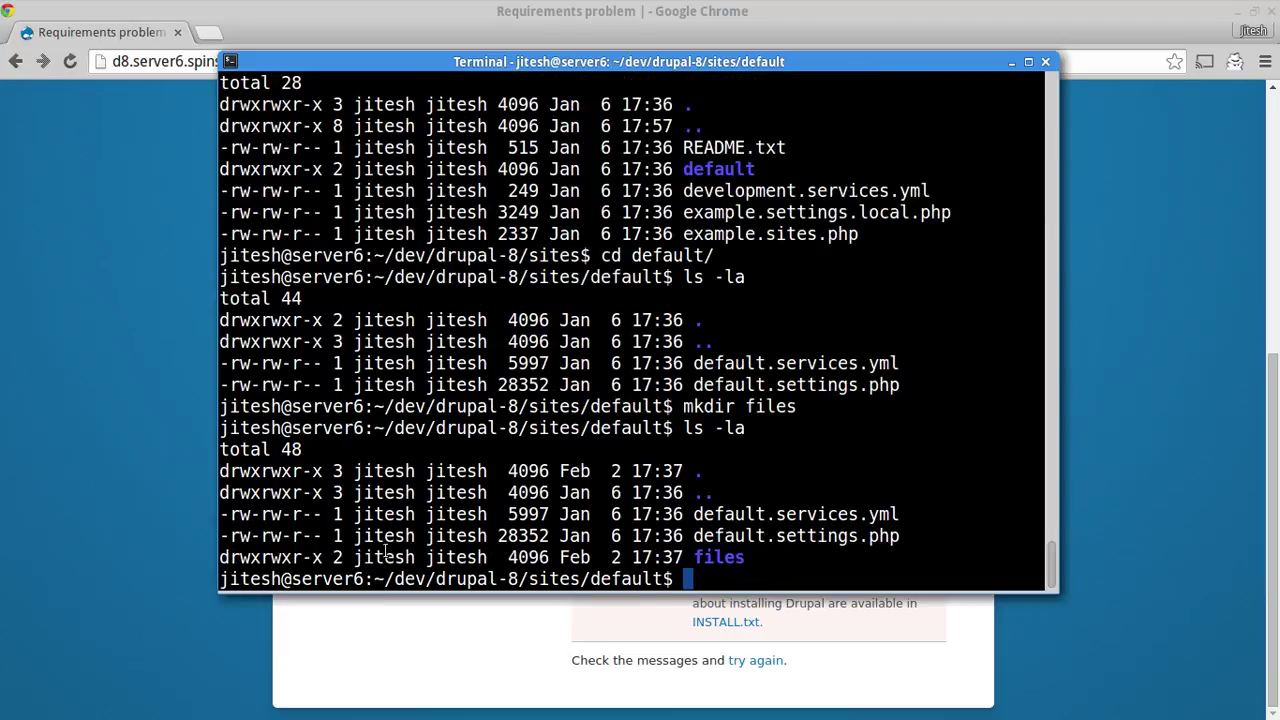
drag(385, 557, 440, 557)
click(514, 514)
- Make www-data the owner of files with sudo chown -R www-data:www-data files/
text(chown )
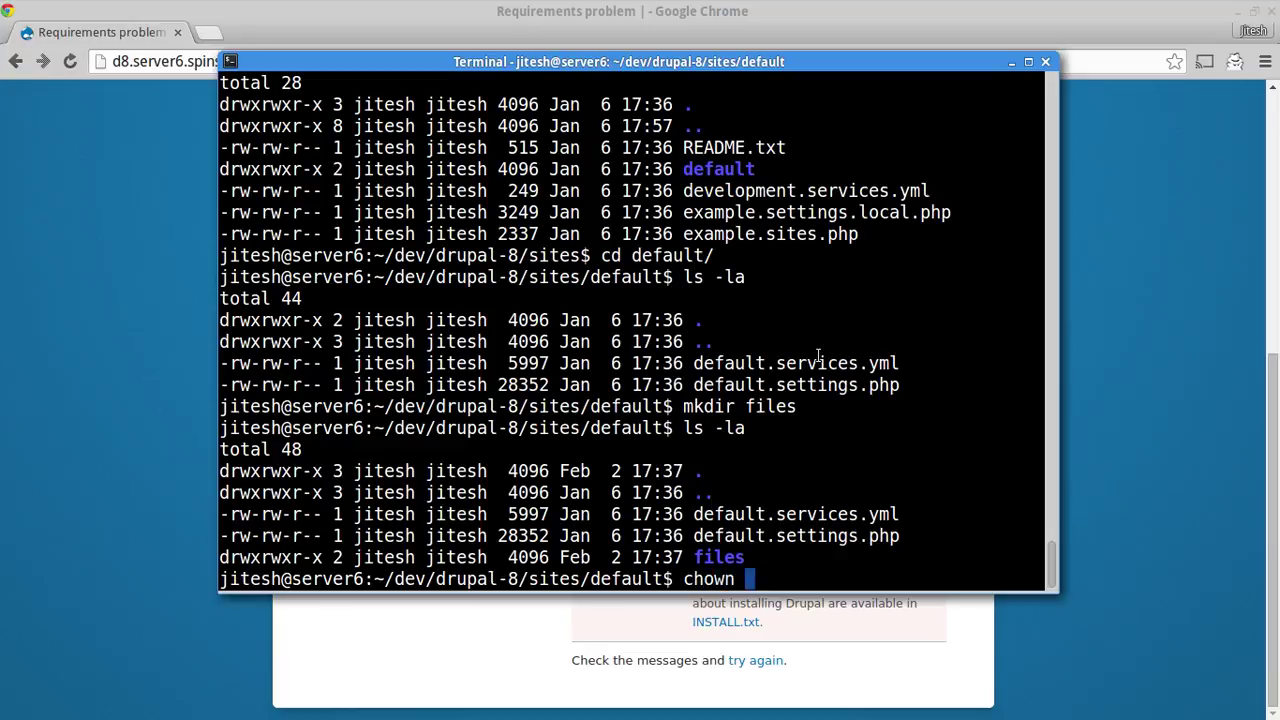
text(-R www-data:www-)
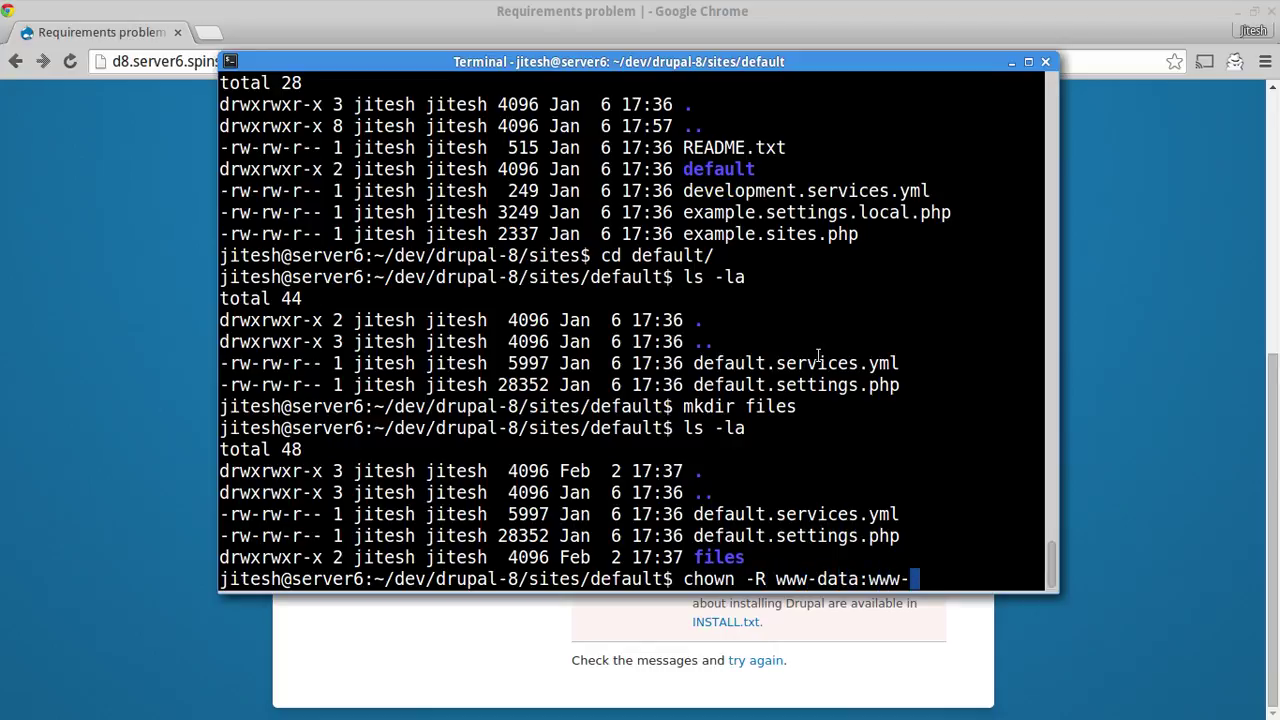
text(data fi)
key(Tab)
key(Home)
text(sudo)
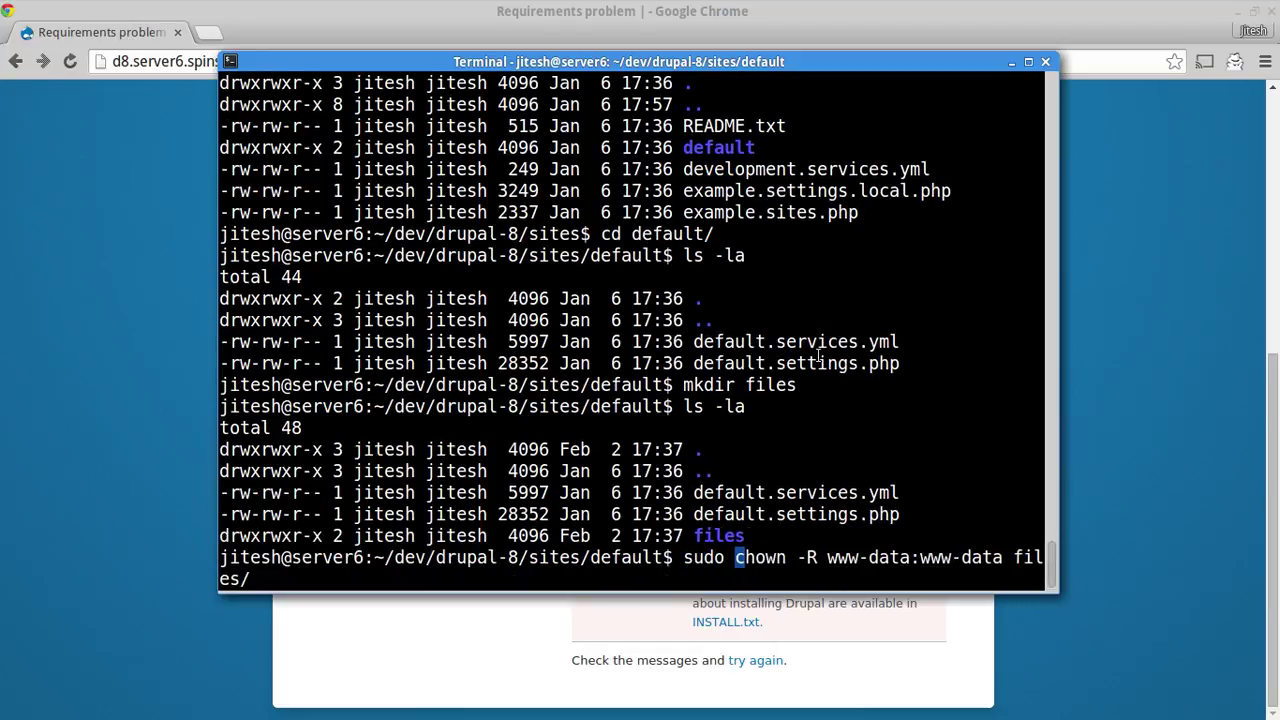
key(Return)
text(ls -la)
key(Return)
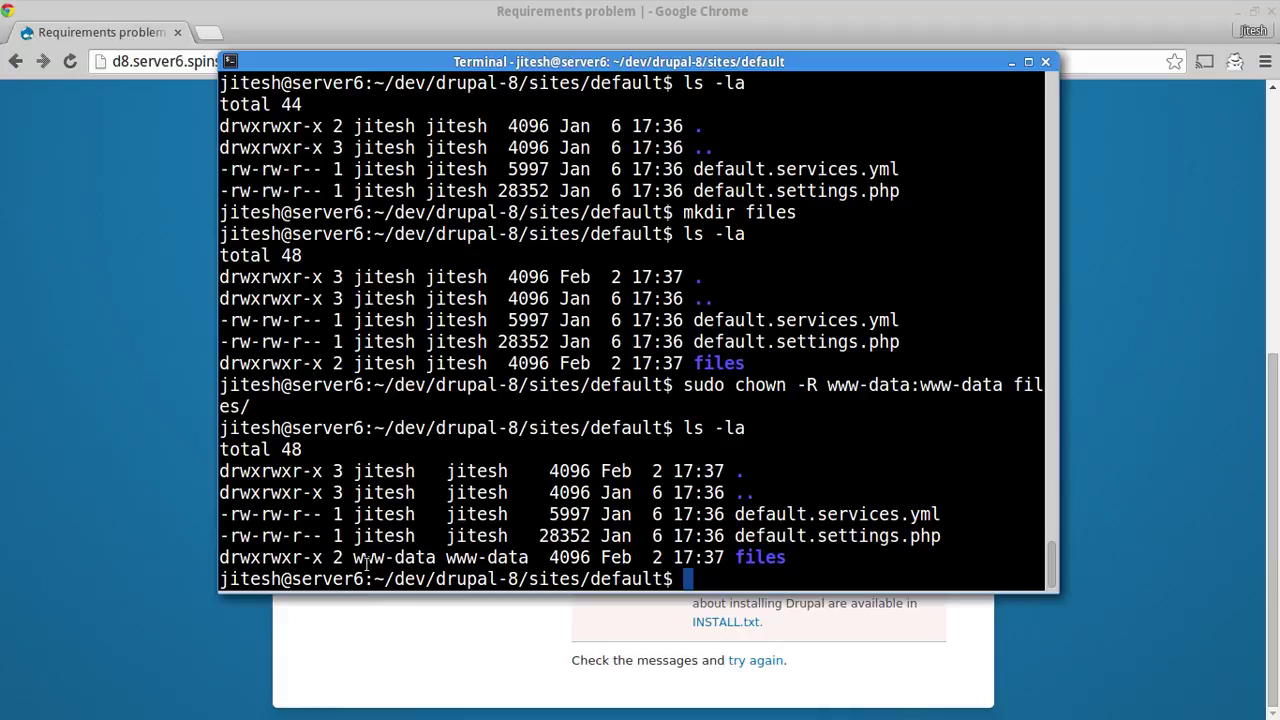
drag(436, 557, 788, 557)
- Copy default.settings.php to settings.php
click(824, 435)
text(cp default.set)
key(Tab)
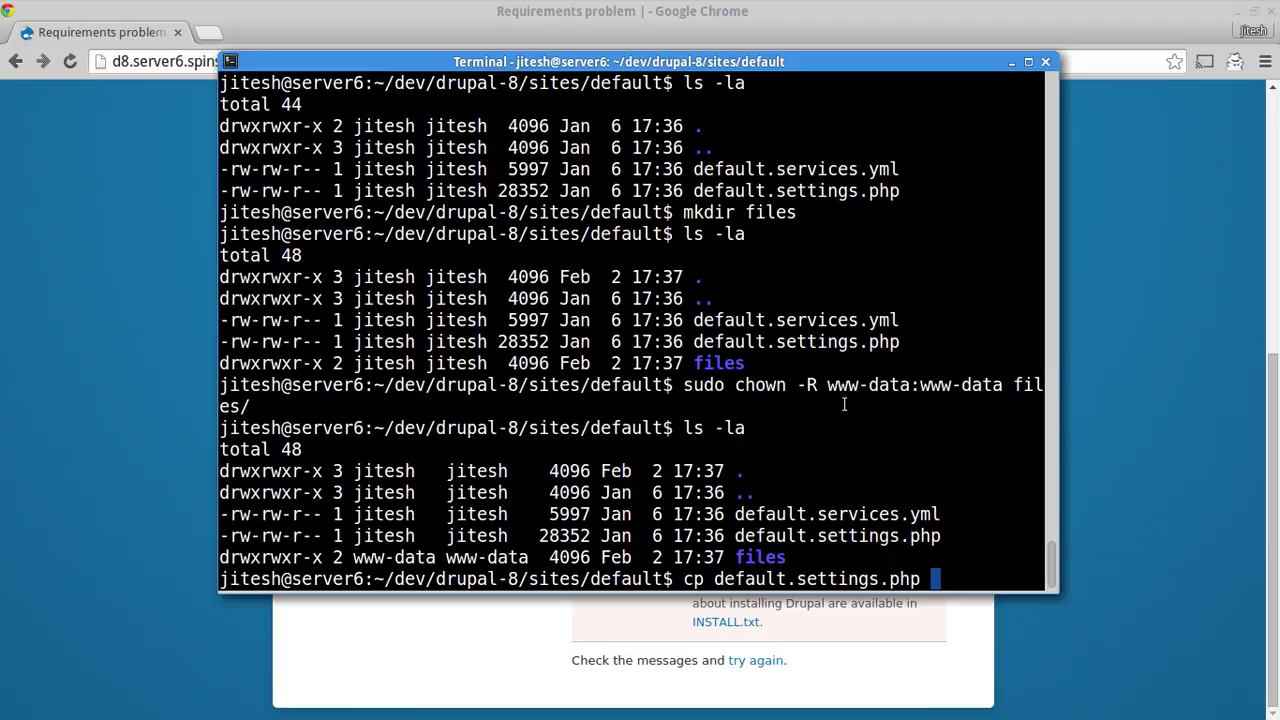
text(default.se)
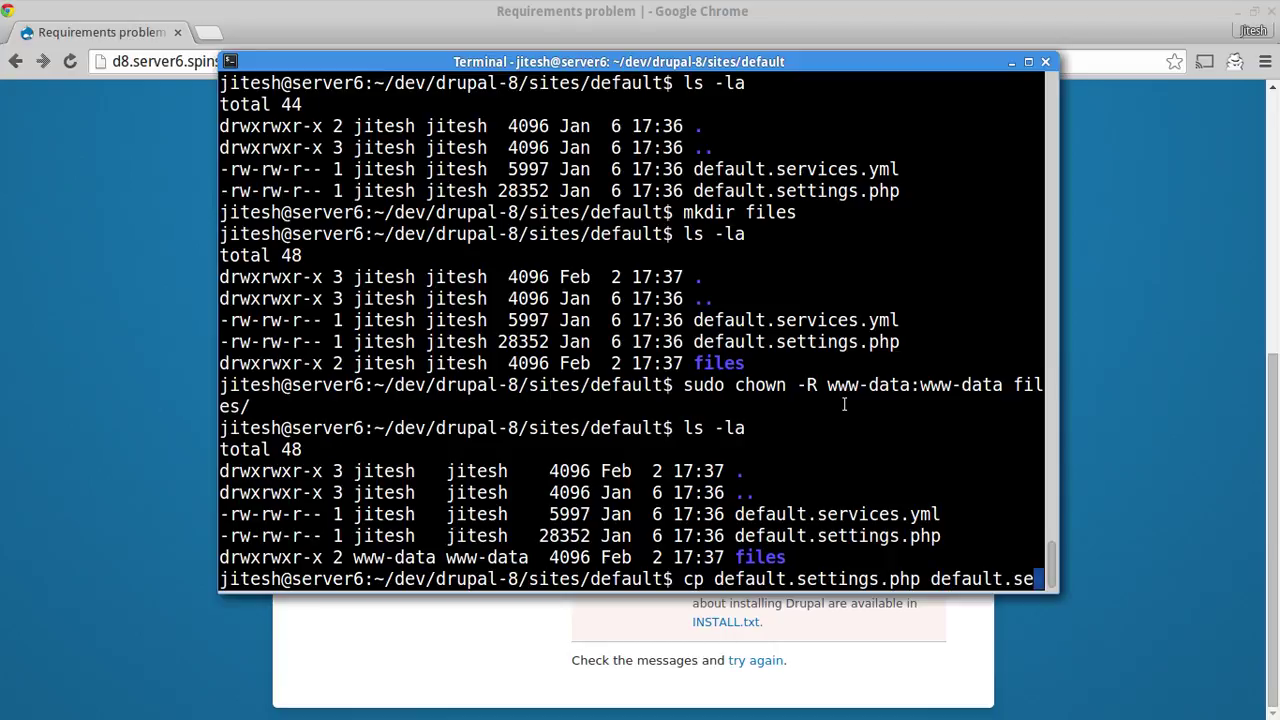
key(BackSpace)
key(BackSpace)
key(BackSpace)
key(BackSpace)
key(BackSpace)
key(BackSpace)
key(BackSpace)
key(BackSpace)
key(BackSpace)
key(BackSpace)
text(settings.php)
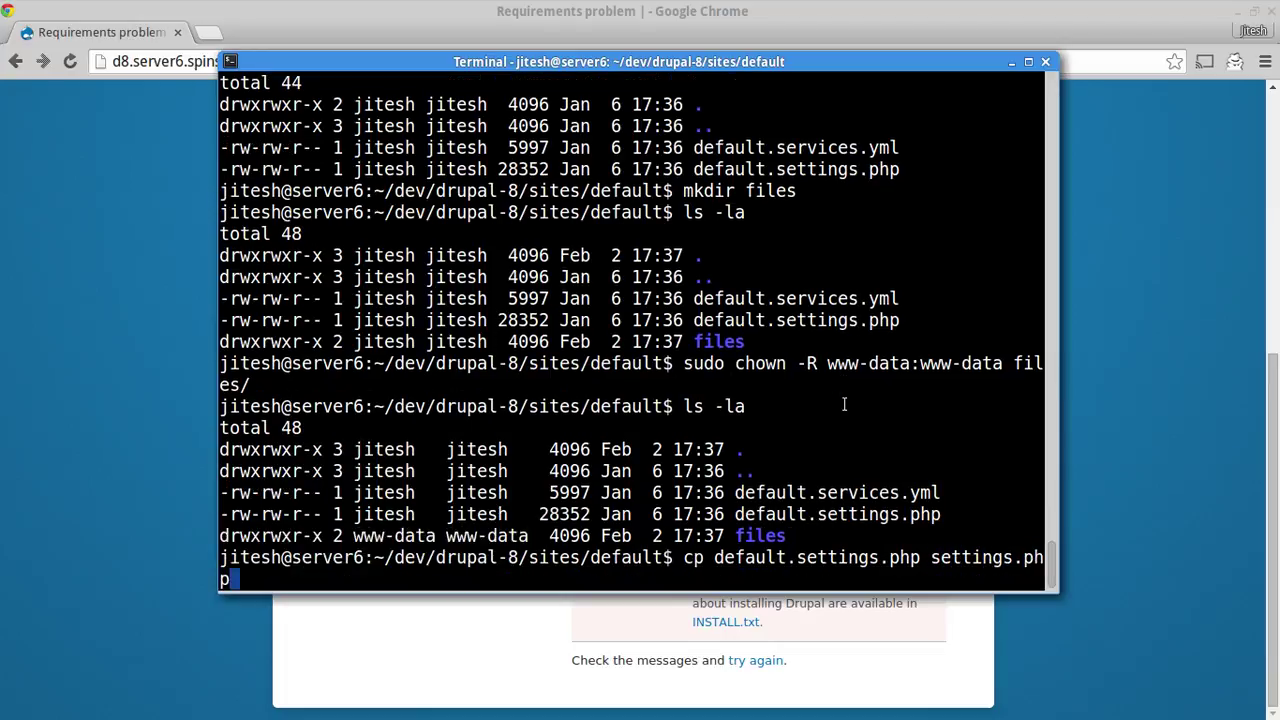
key(Return)
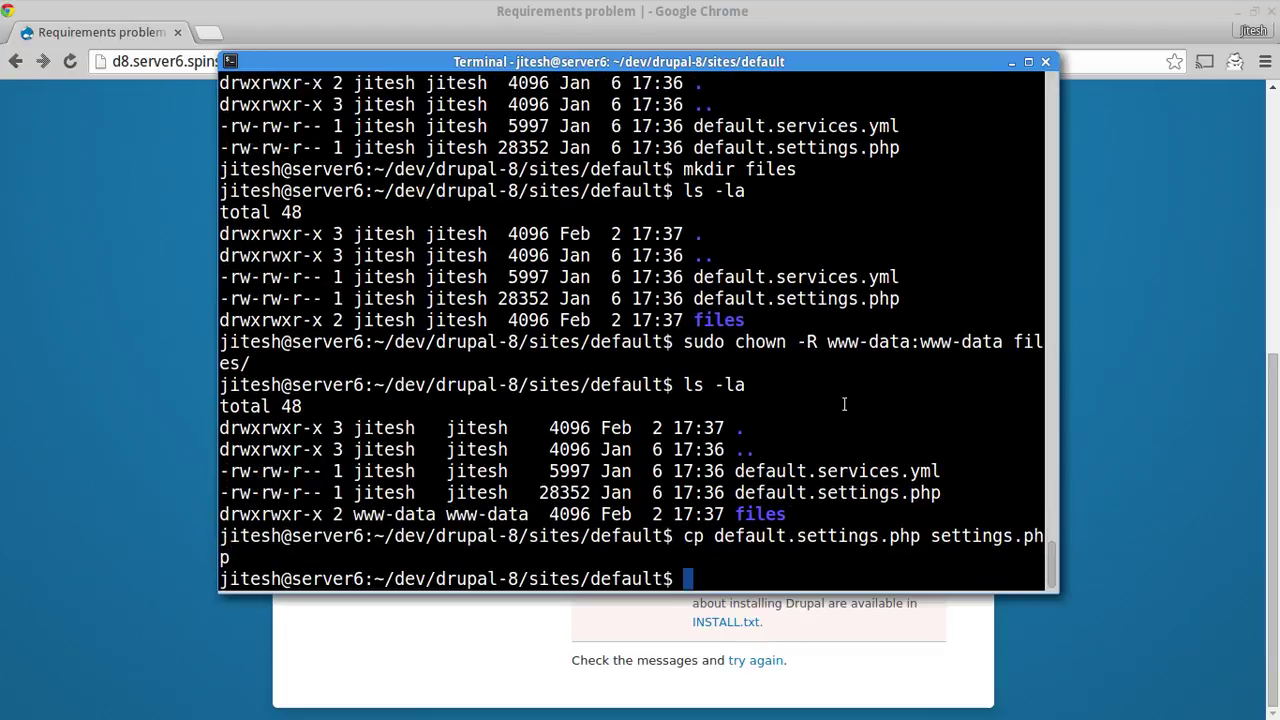
- Copy default.services.yml to services.yml and list the folder to confirm both copies
text(def)
key(BackSpace)
key(BackSpace)
key(BackSpace)
text(cp s)
key(BackSpace)
text(def)
key(Tab)
text(sites/de)
key(BackSpace)
key(BackSpace)
text(r)
key(Tab)
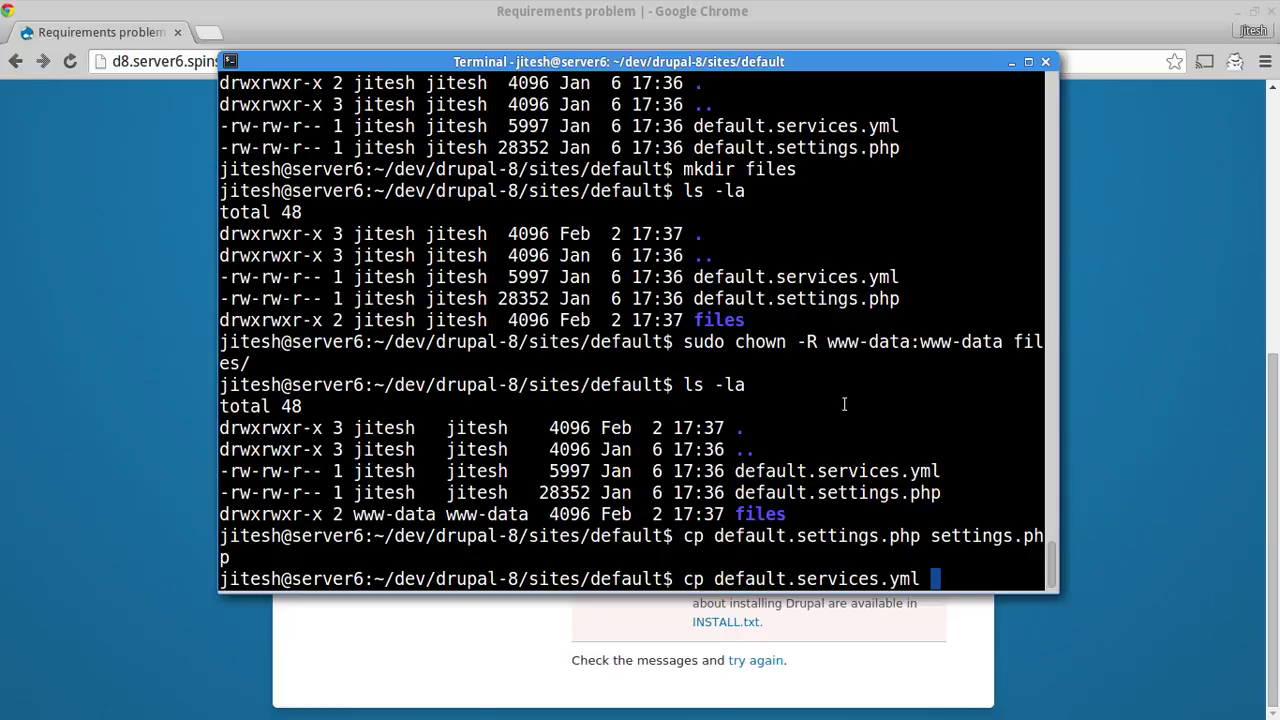
text(d)
key(BackSpace)
text(services.yml)
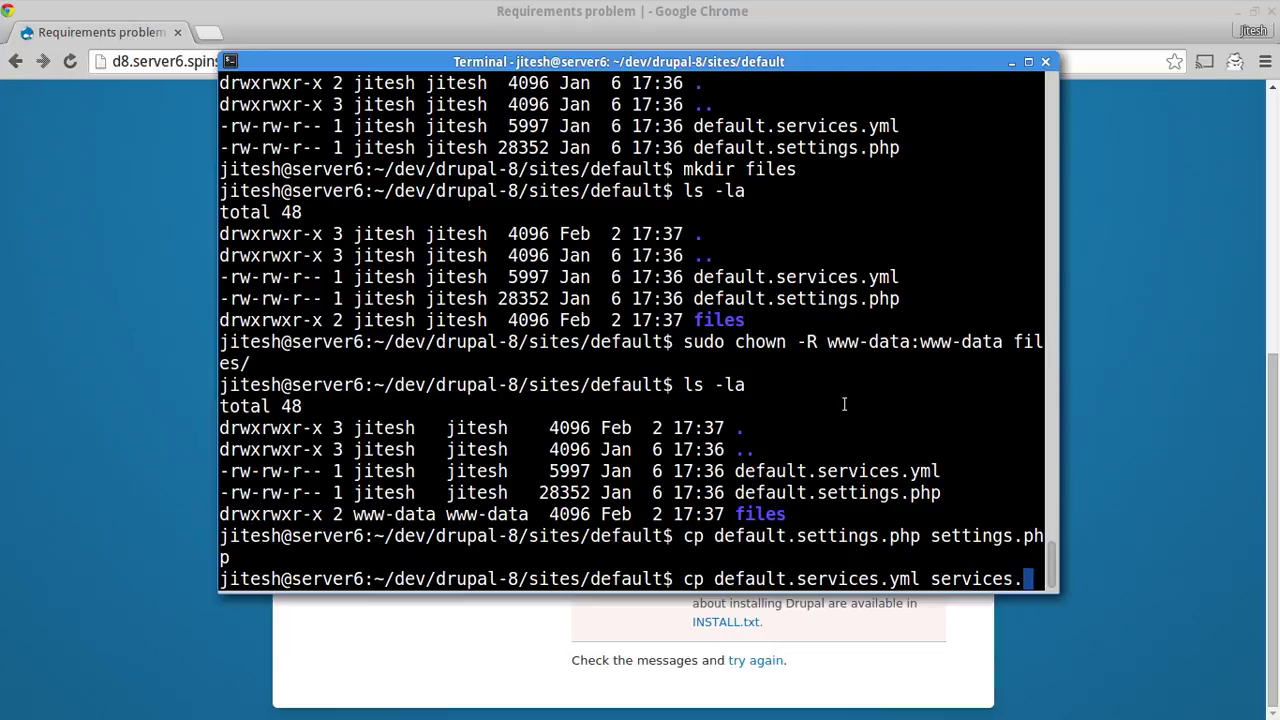
key(Return)
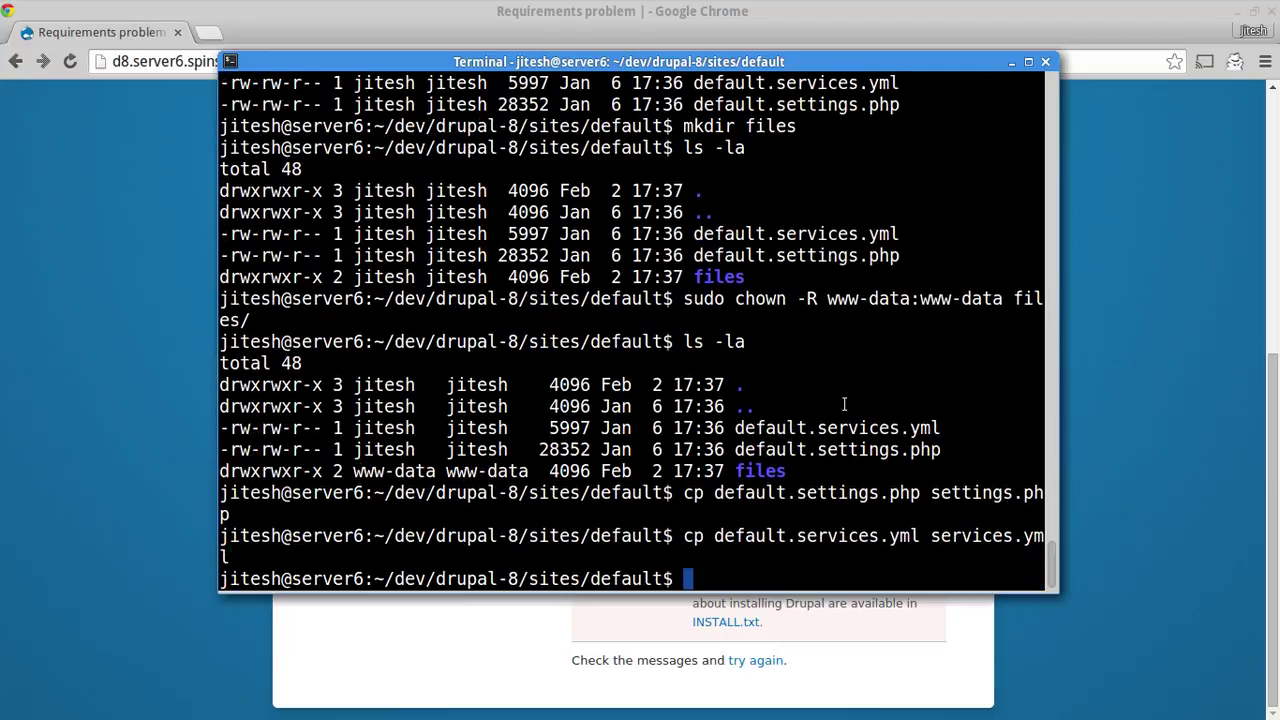
text(ls -la)
key(Return)
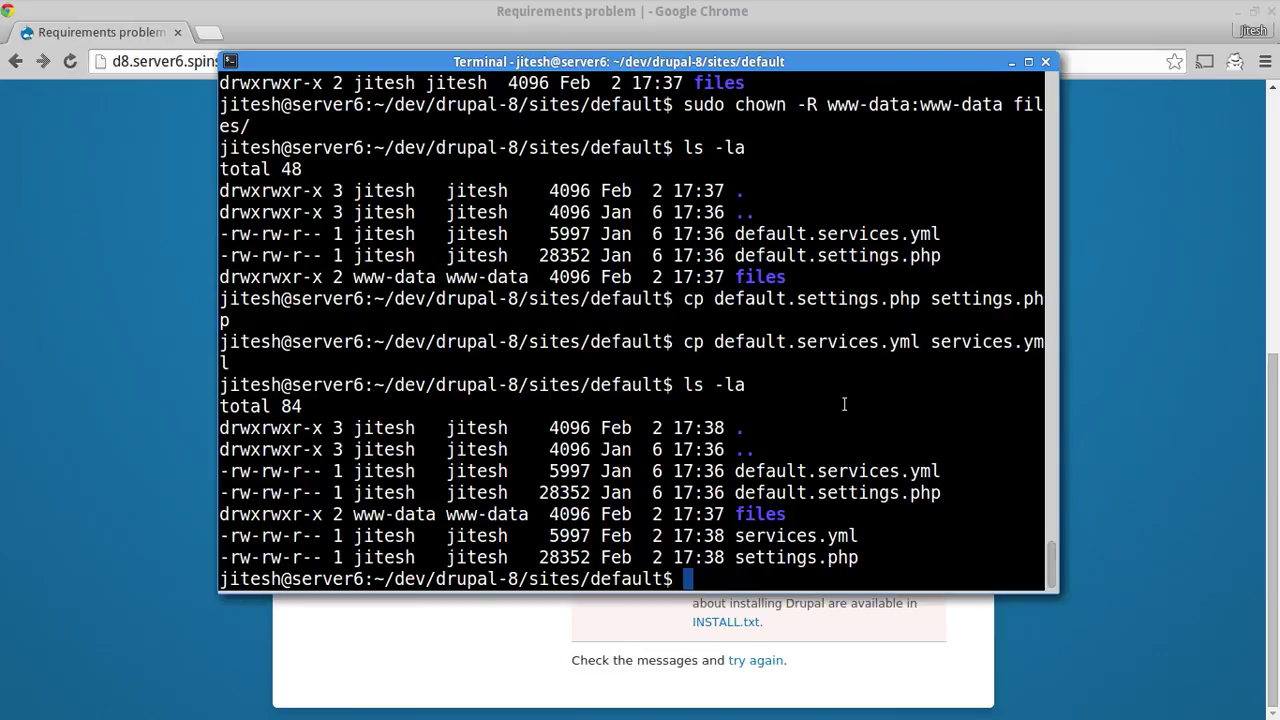
- Make settings.php writable by everyone with chmod 666 and verify the permissions
text(chmod )
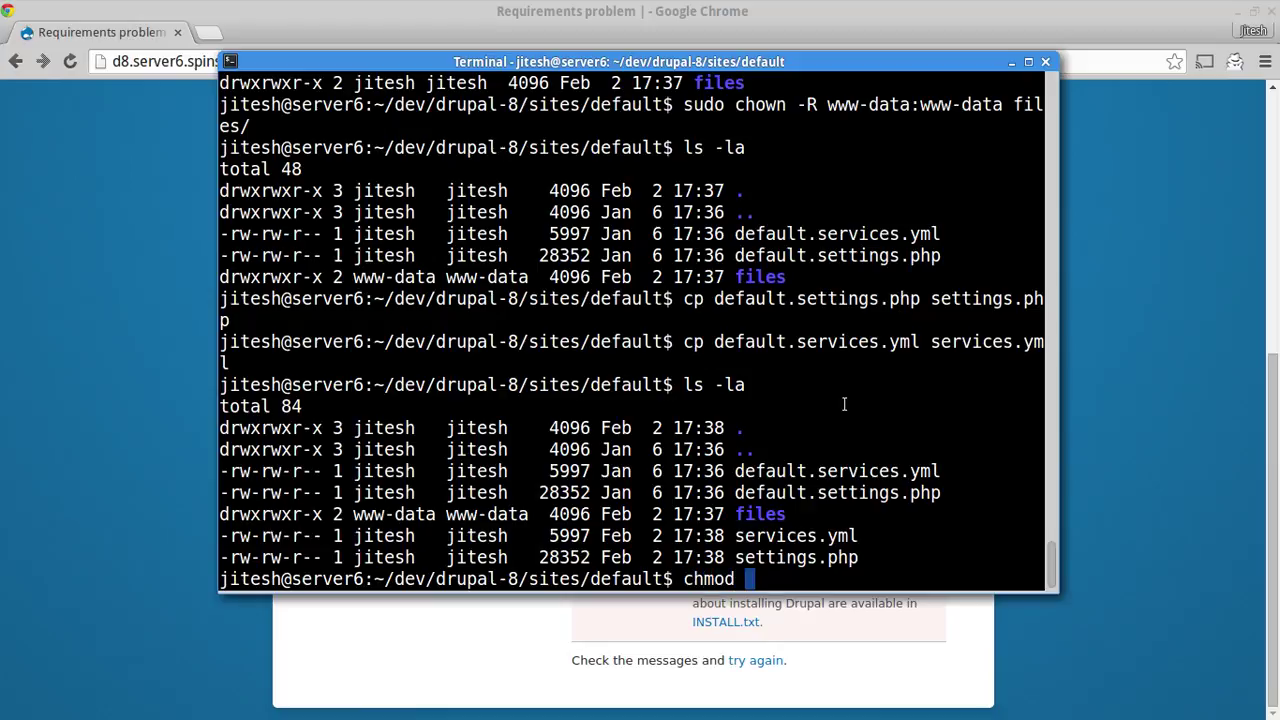
text(666 set)
key(Tab)
key(Return)
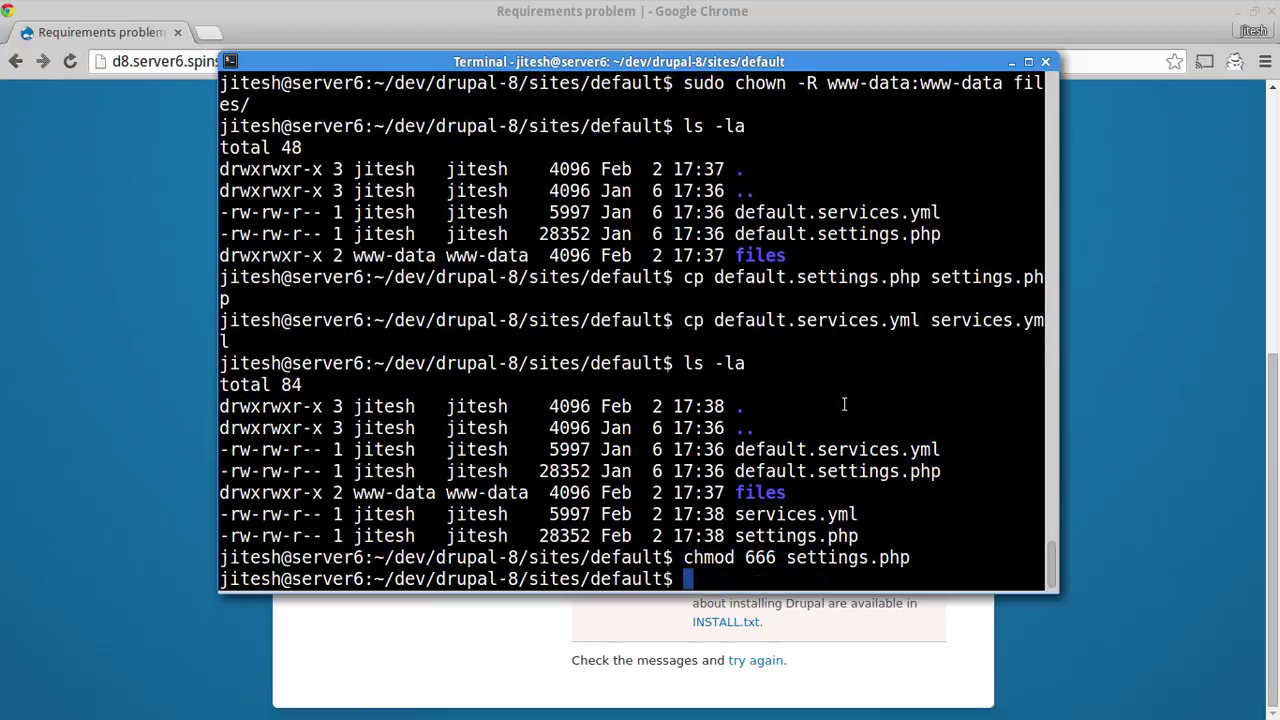
text(ls -la)
key(Return)
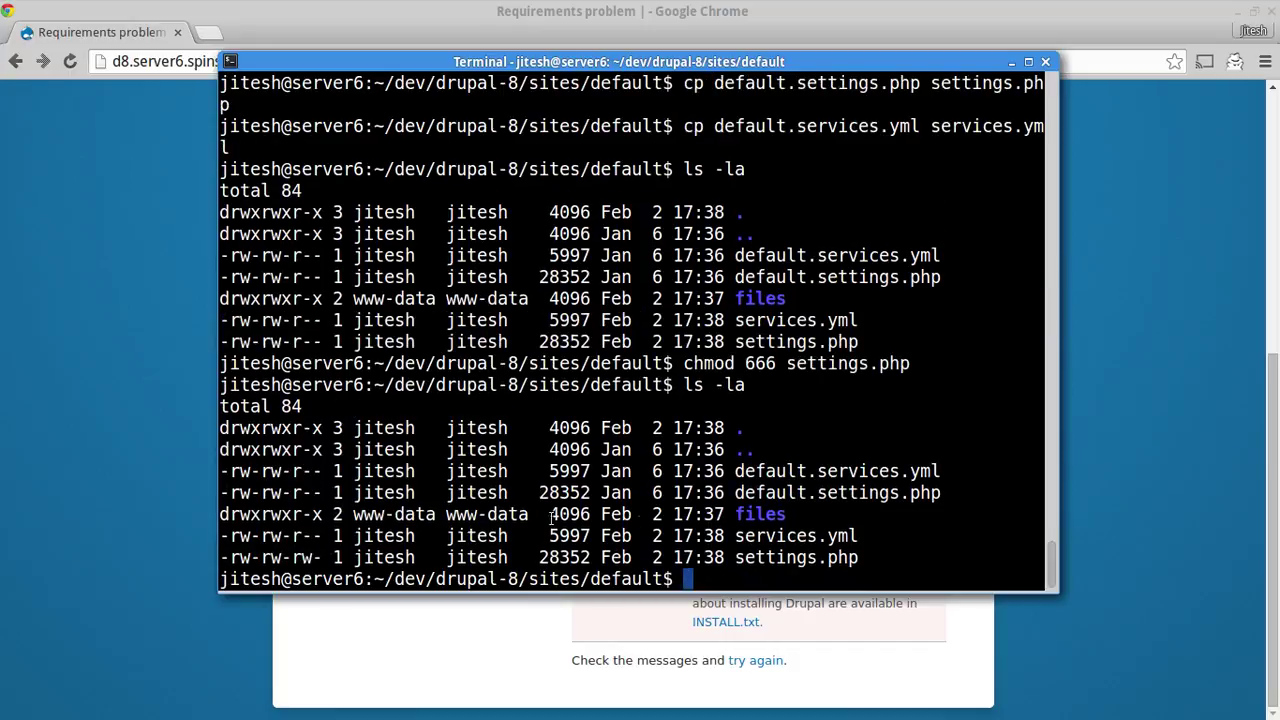
- Highlight the settings.php row in the terminal listing to show its new permissions
double_click(796, 560)
triple_click(796, 560)
click(796, 560)
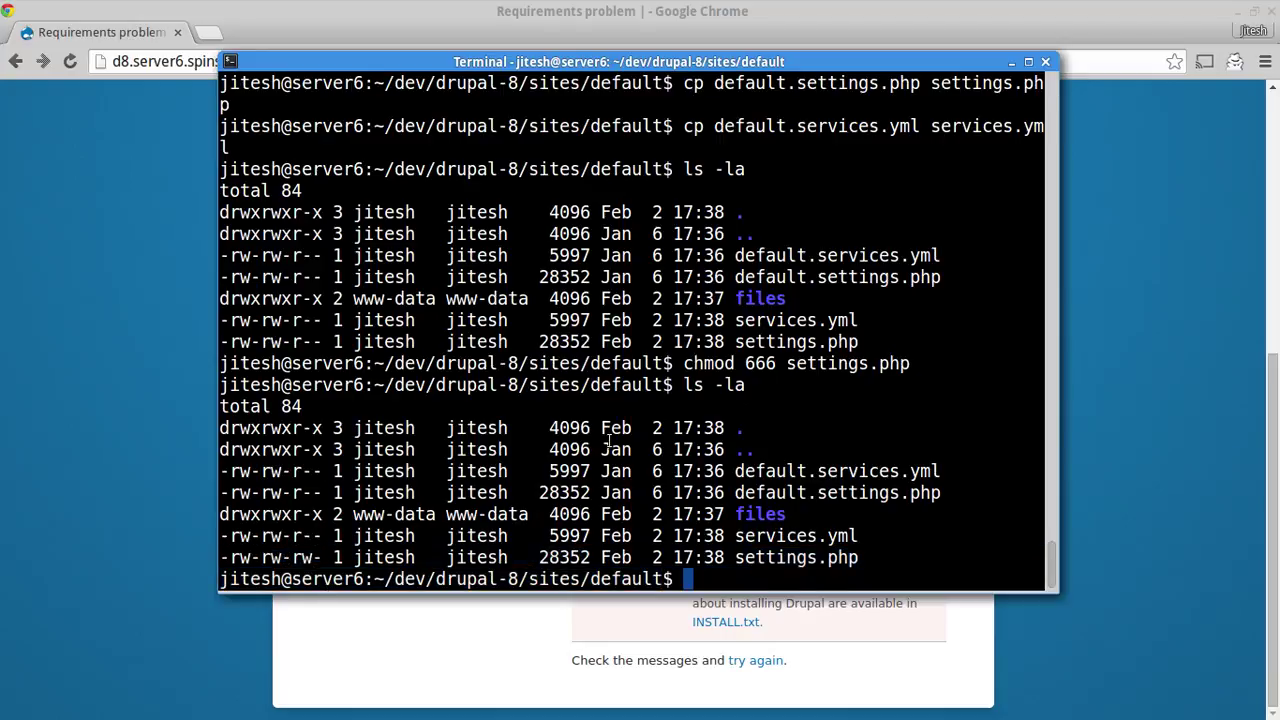
- Recheck the Drupal requirements and begin filling in the Database name field
click(1092, 638)
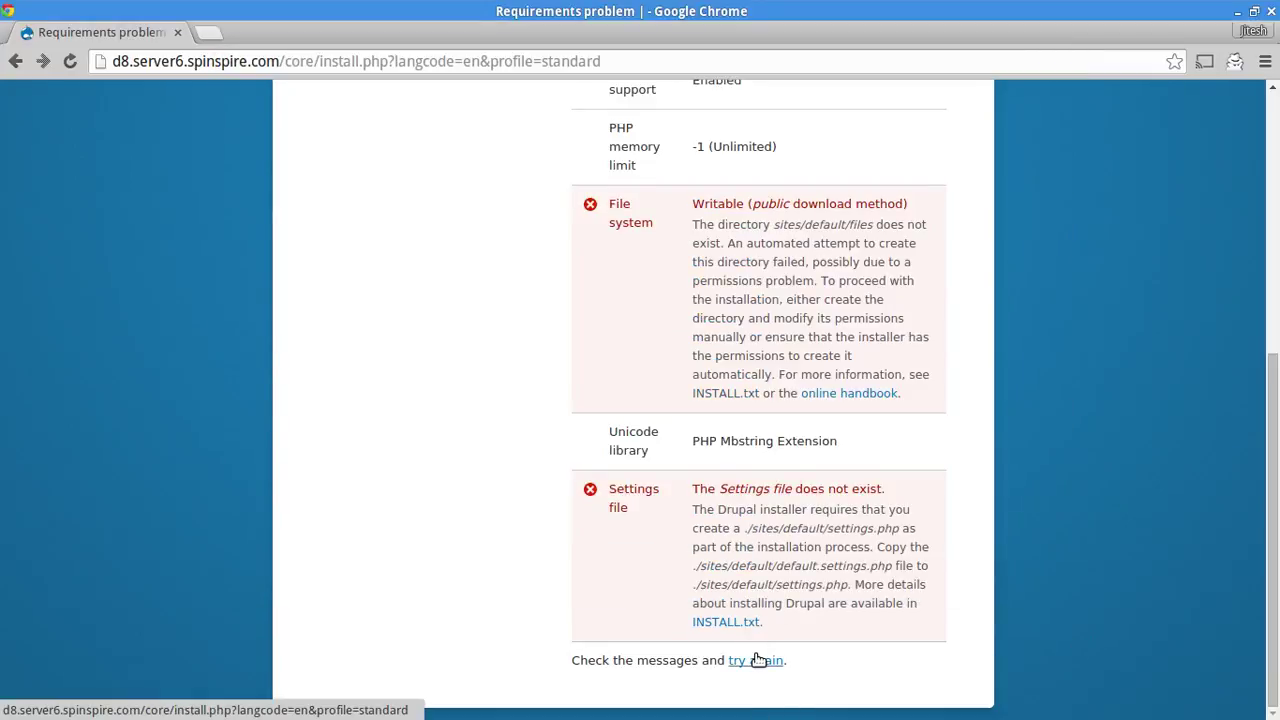
click(757, 662)
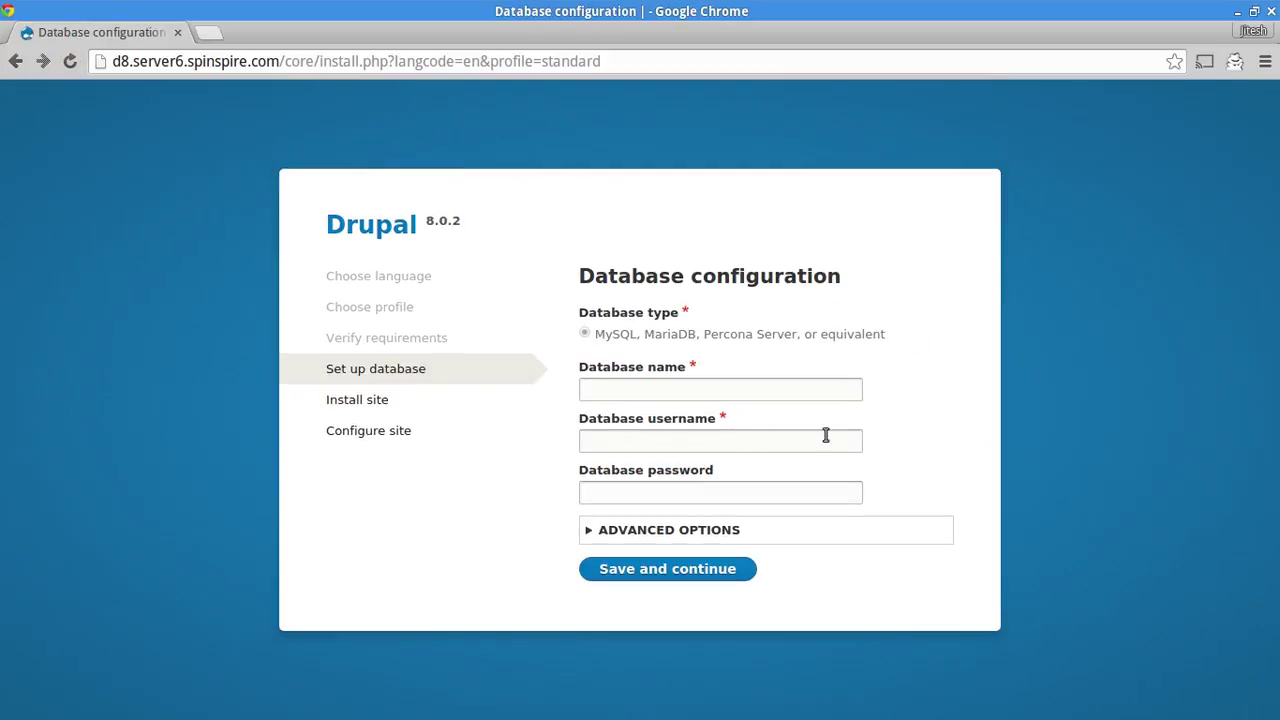
click(739, 394)
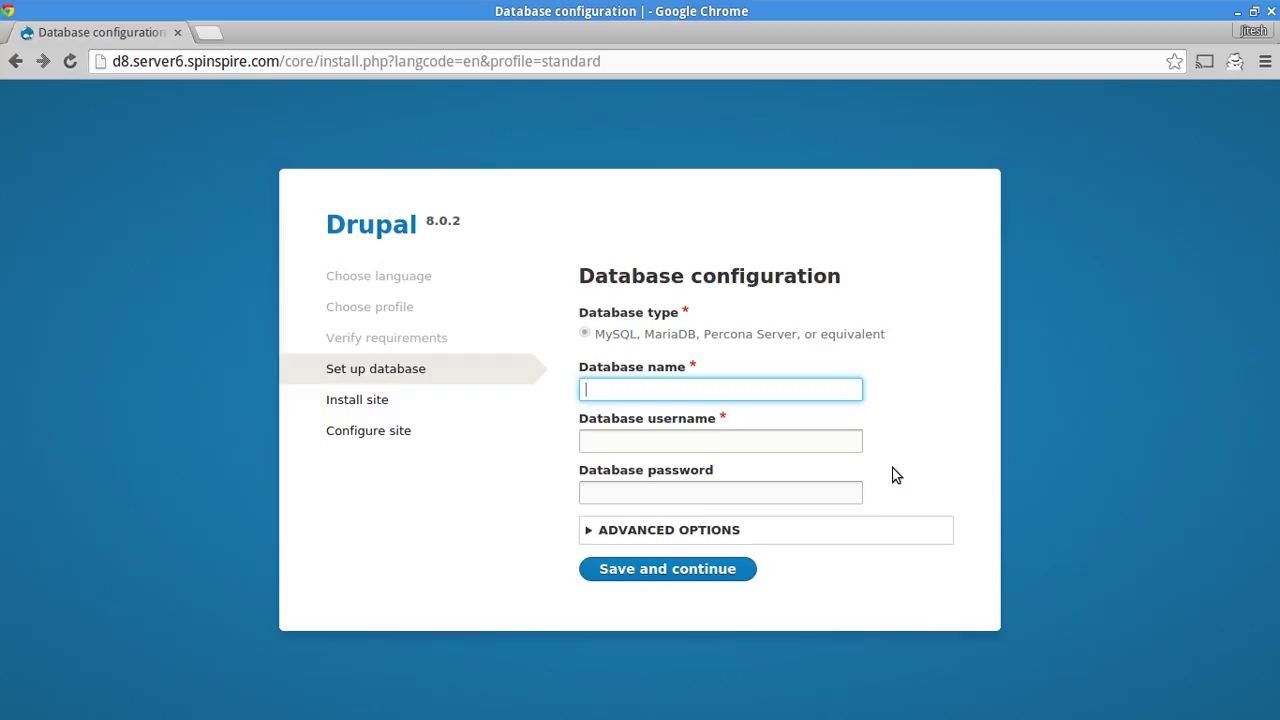
- As MySQL admin, create database dev_jitesh_d8_default and grant the local user all privileges on it
key(alt+Tab)
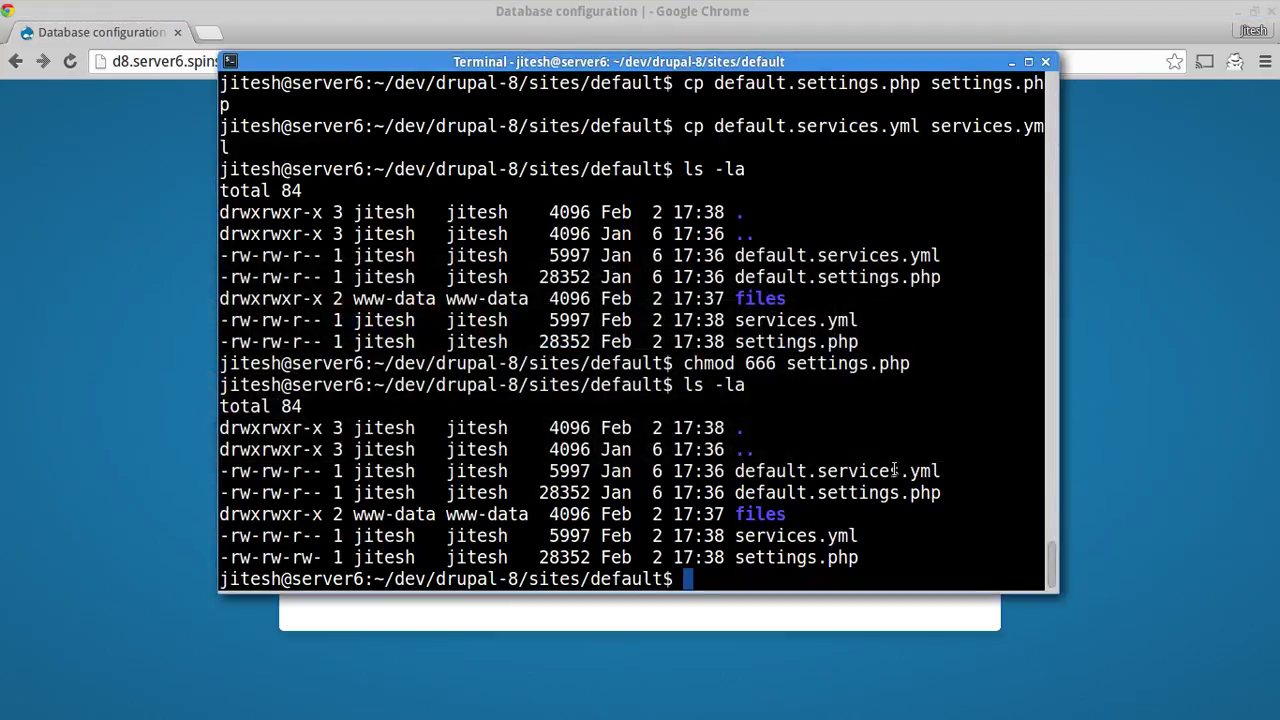
text(sudo -i m)
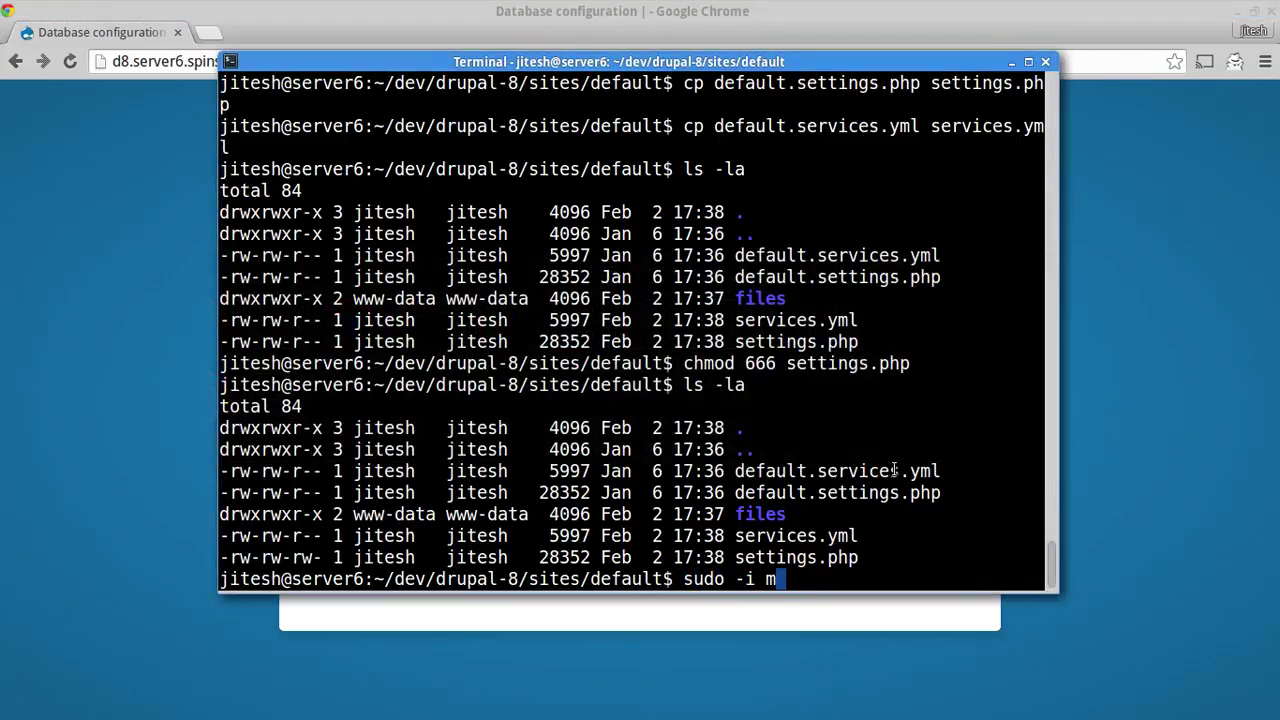
text(ysql)
key(Return)
text(create database )
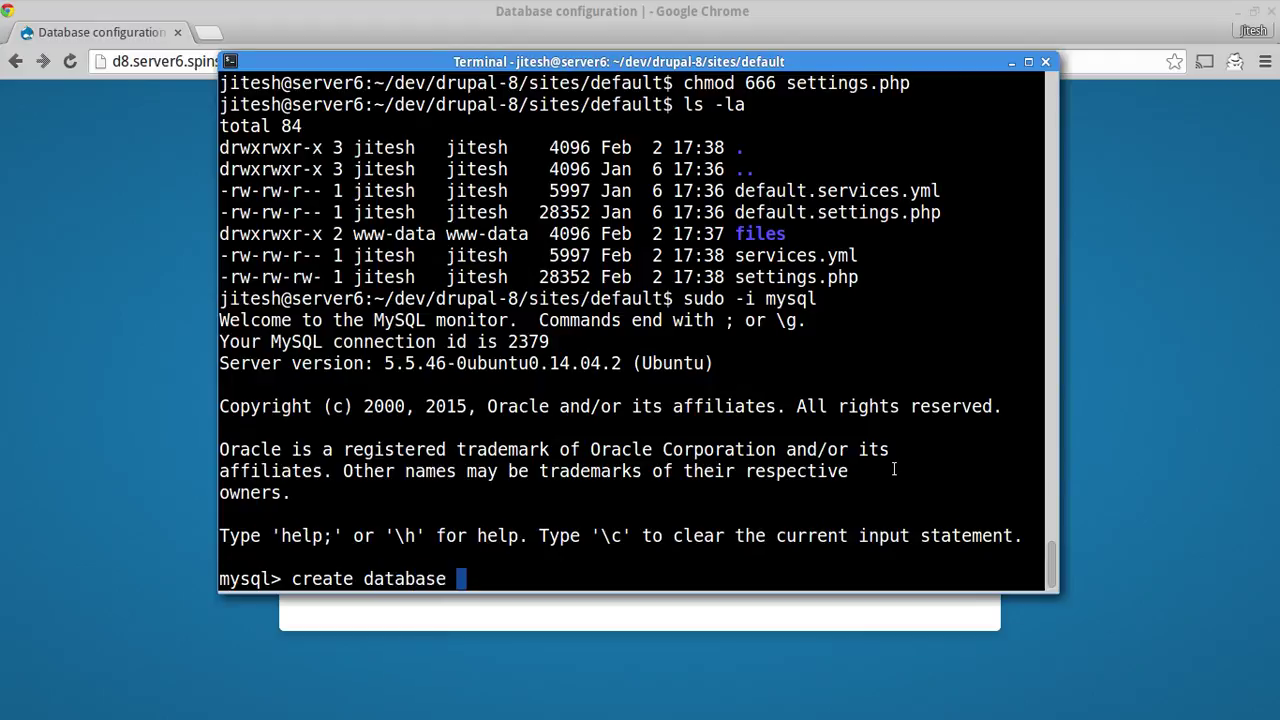
text(dev_jitesh_d8_default;)
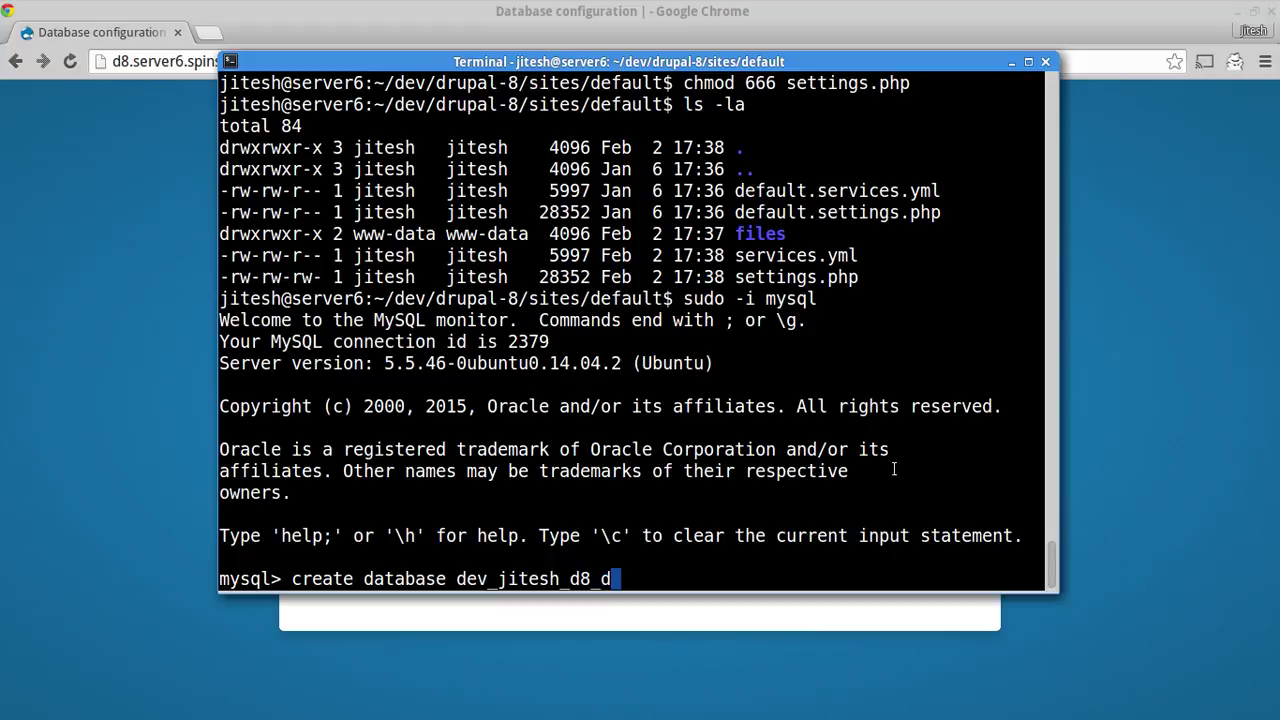
key(Return)
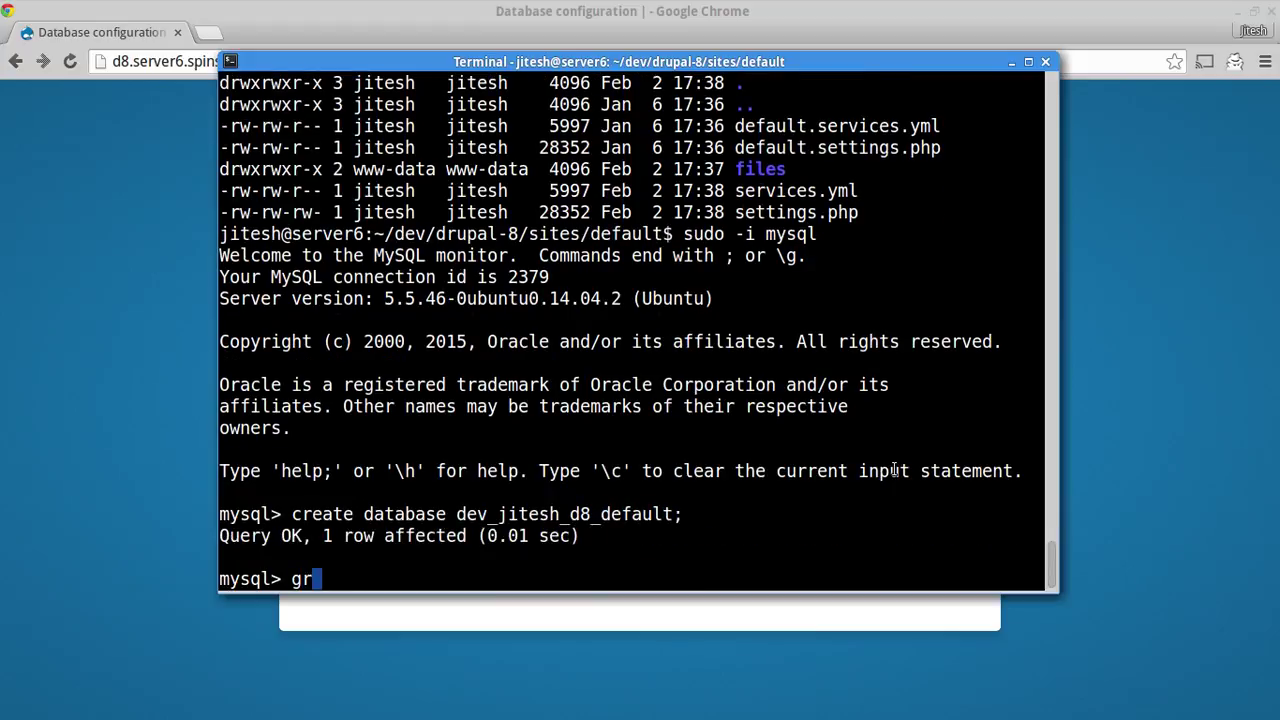
text(nt all on )
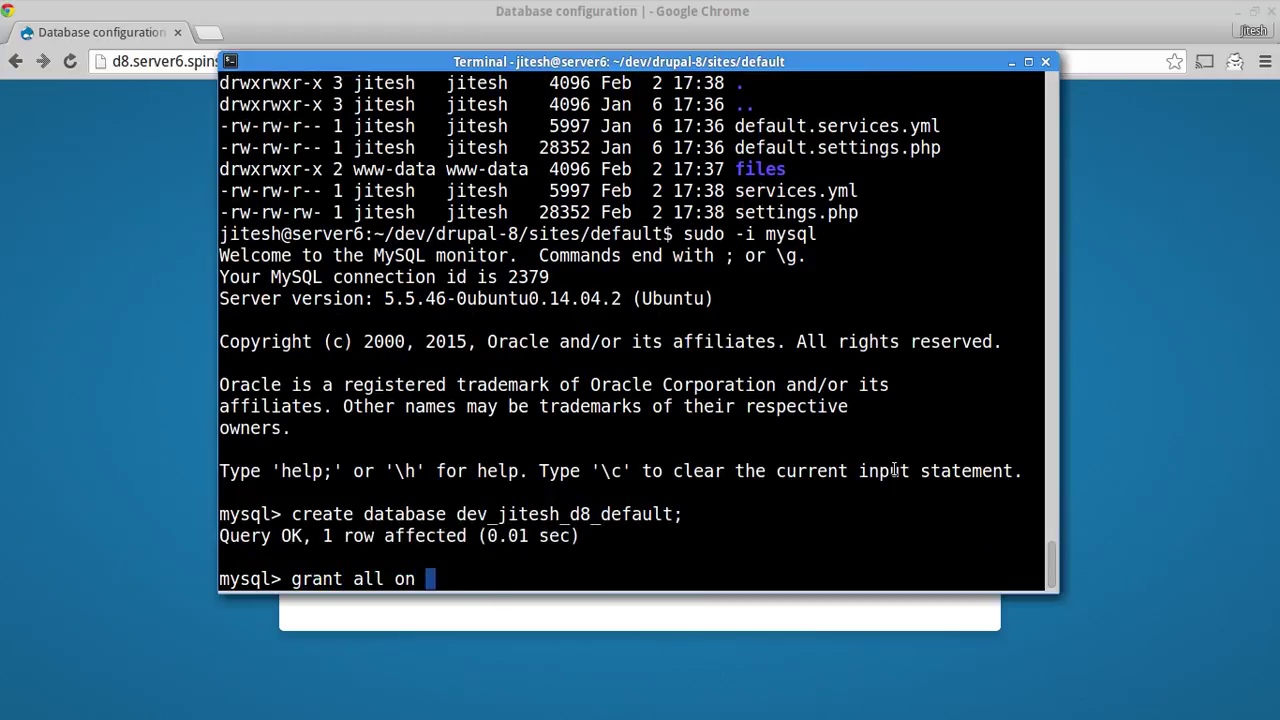
text(dev_jitesh_d8_default.* to jitesh)
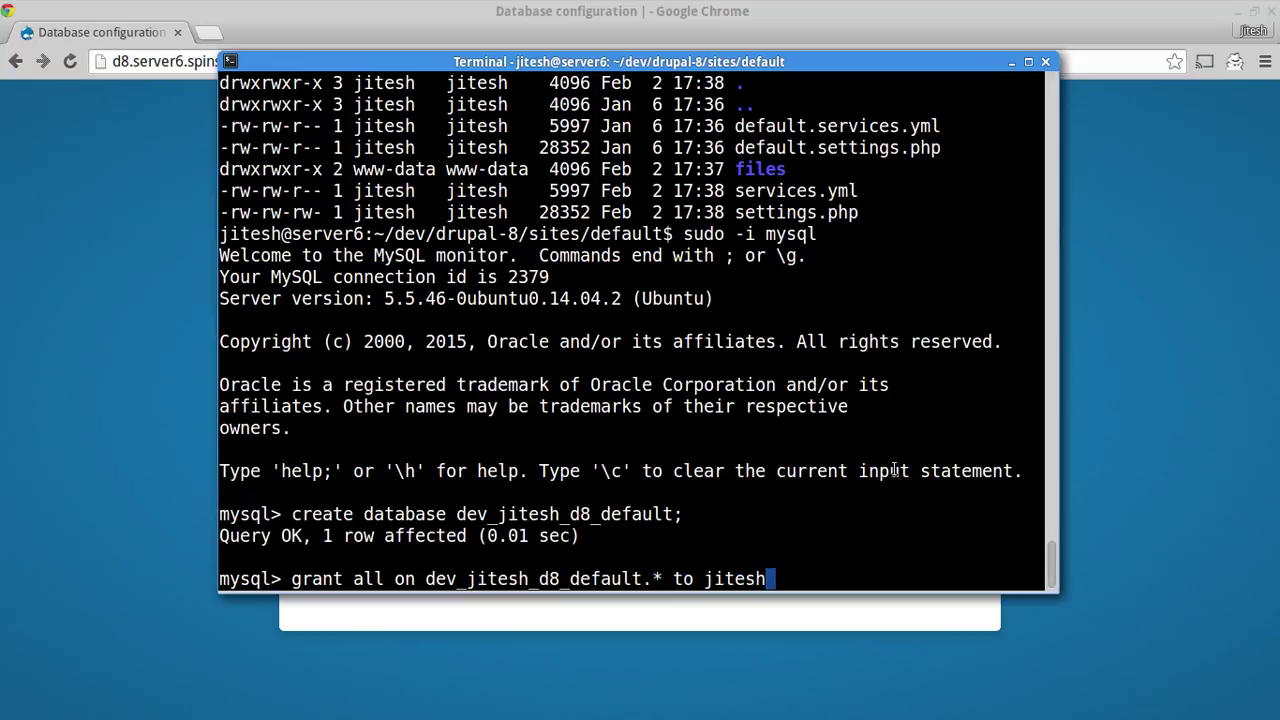
text(@localhost;)
key(Return)
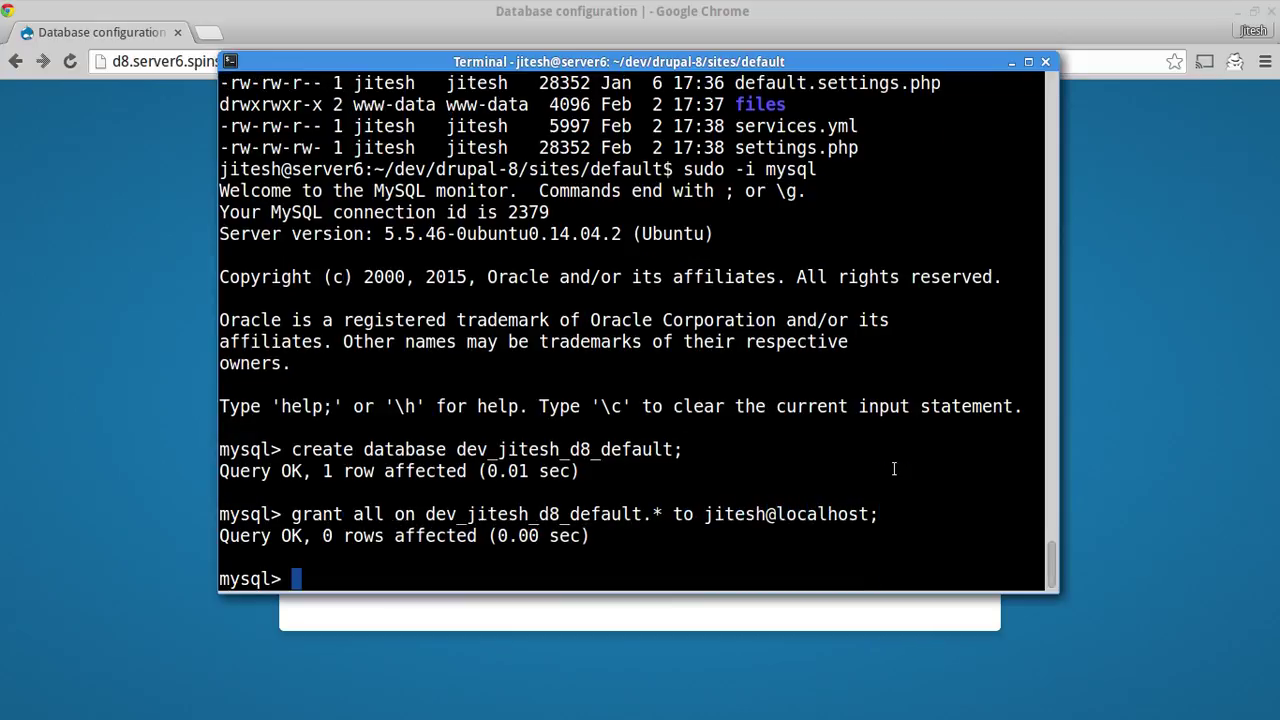
- Reconnect as the regular MySQL user, run show databases; and select the new database name
text(exit)
key(Return)
text(mysql)
key(Return)
text(show datab)
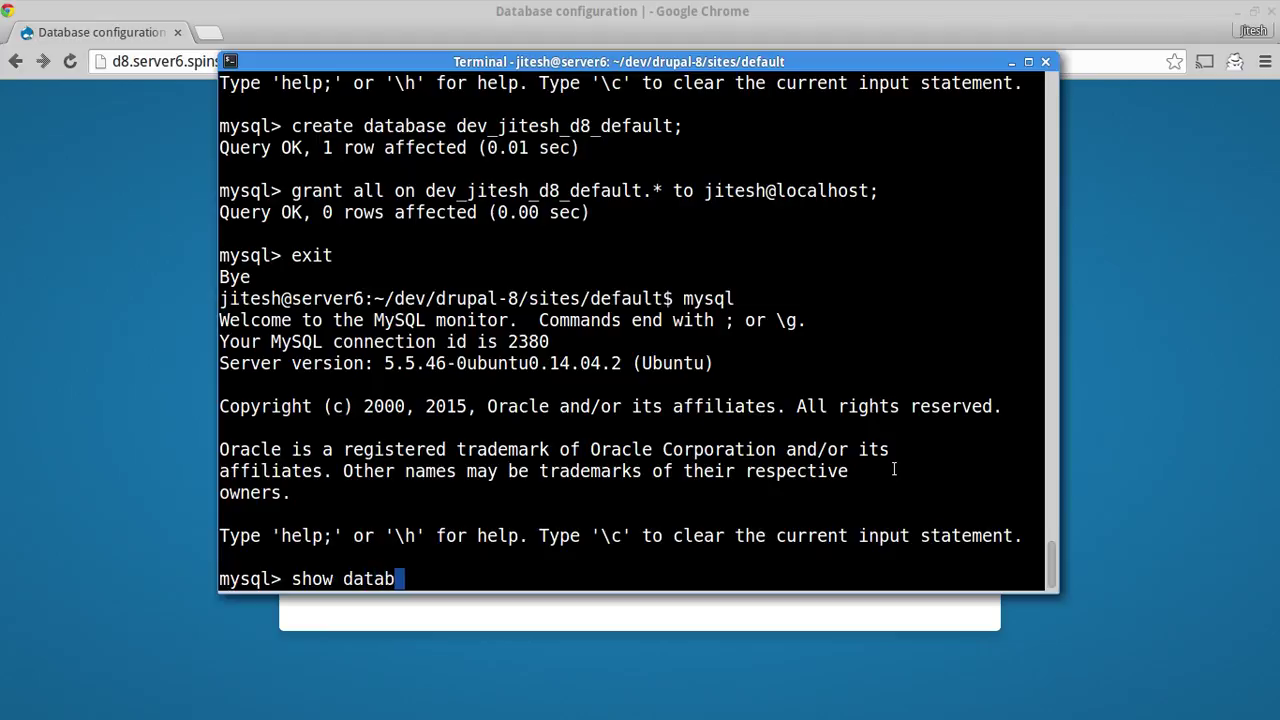
text(ases;)
key(Return)
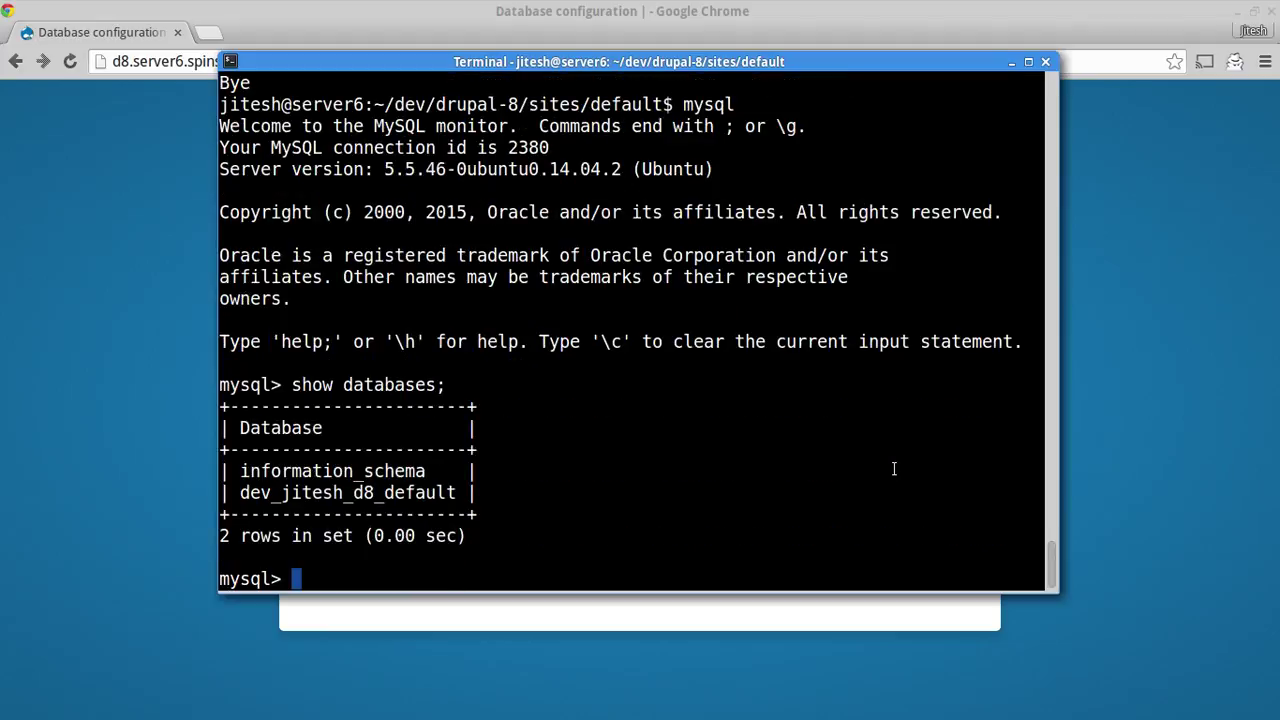
double_click(357, 497)
key(ctrl+c)
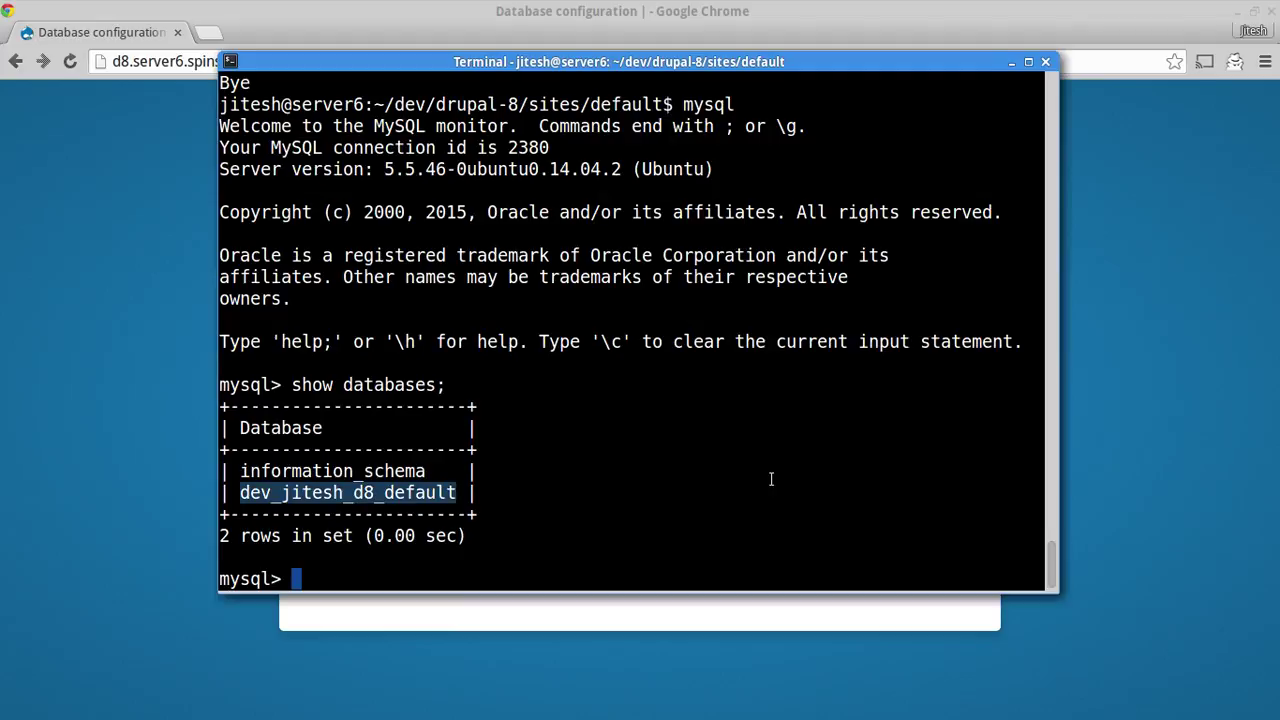
- Paste dev_jitesh_d8_default into the installer's Database name field
key(alt+Tab)
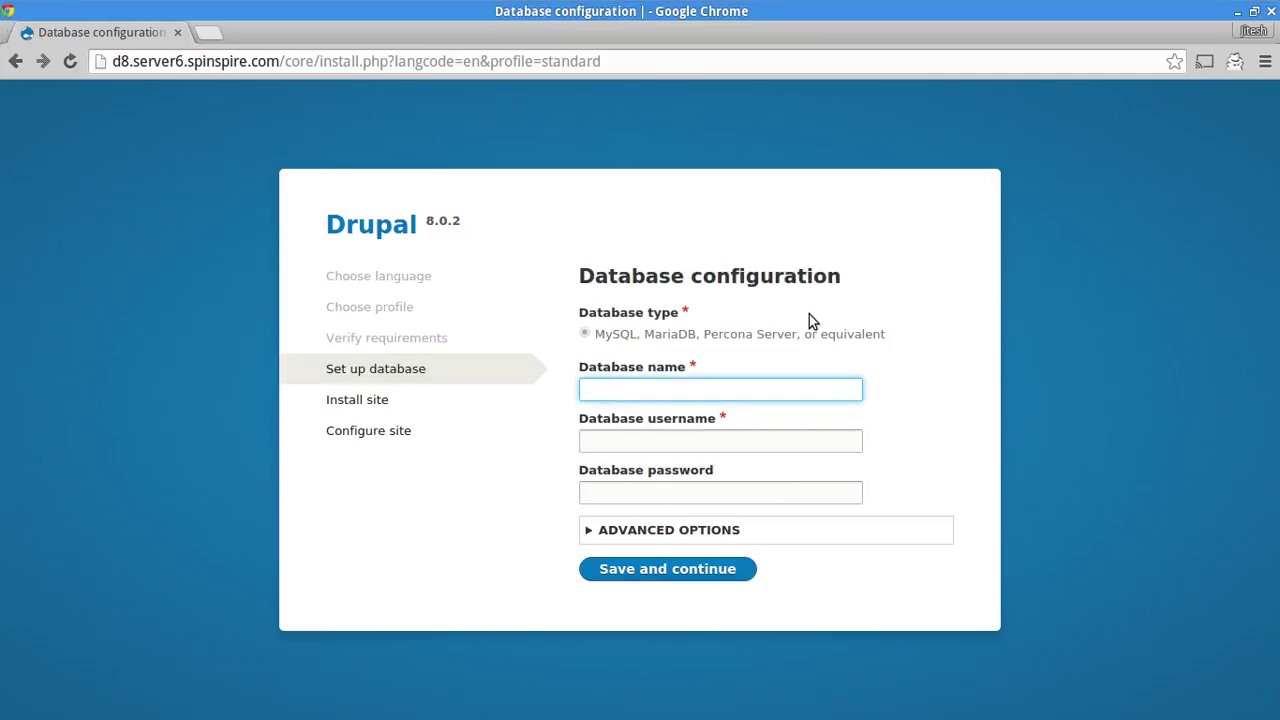
key(ctrl+v)
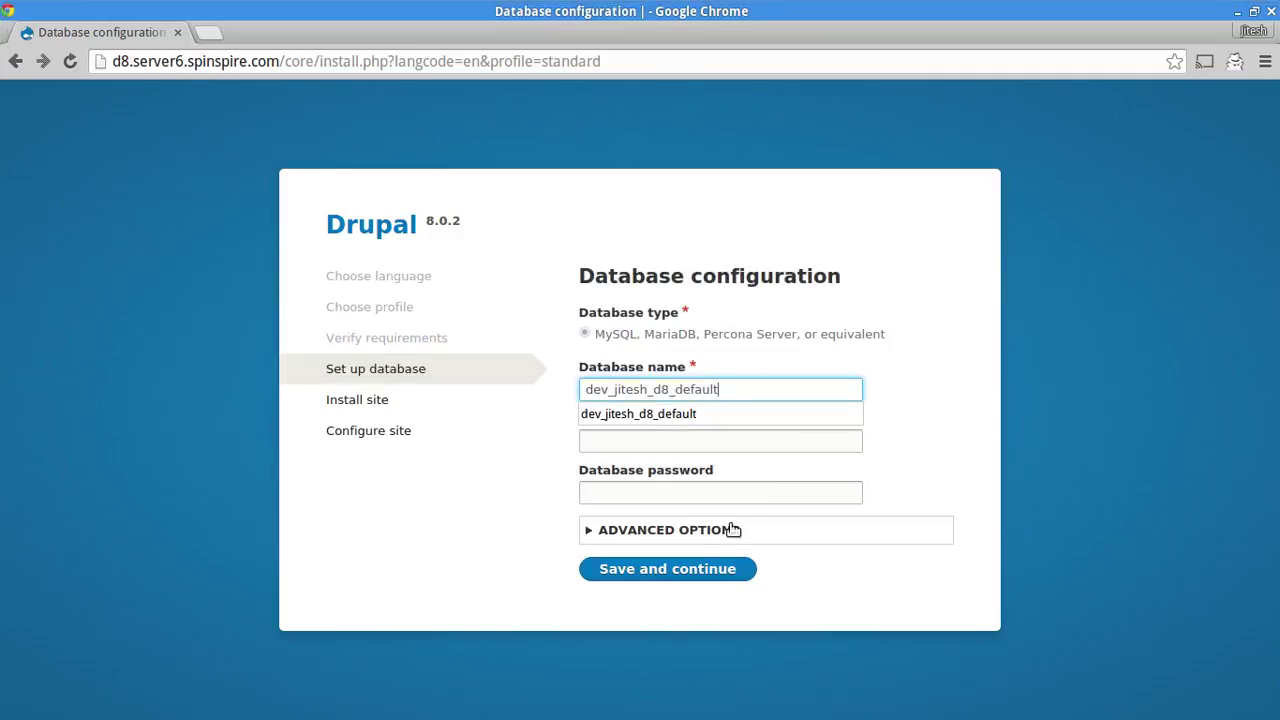
click(490, 492)
click(678, 443)
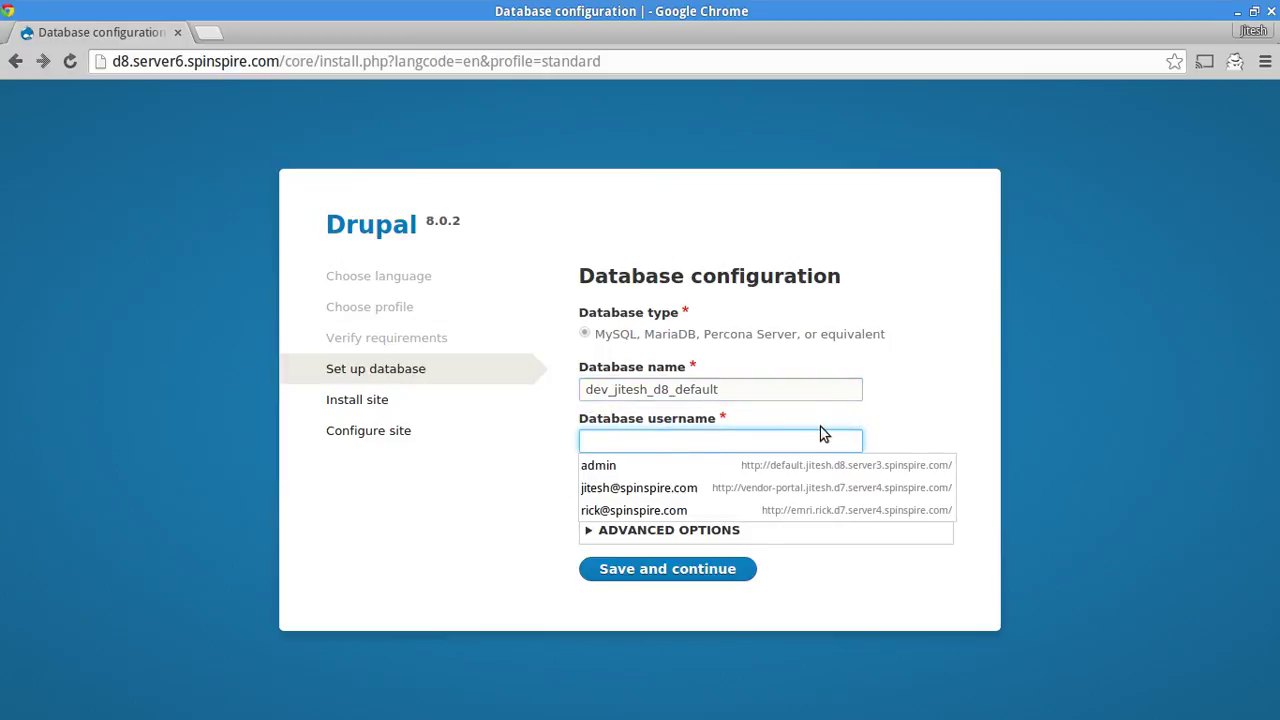
- Quit the MySQL session in the terminal and clear the screen
key(alt+Tab)
key(ctrl+d)
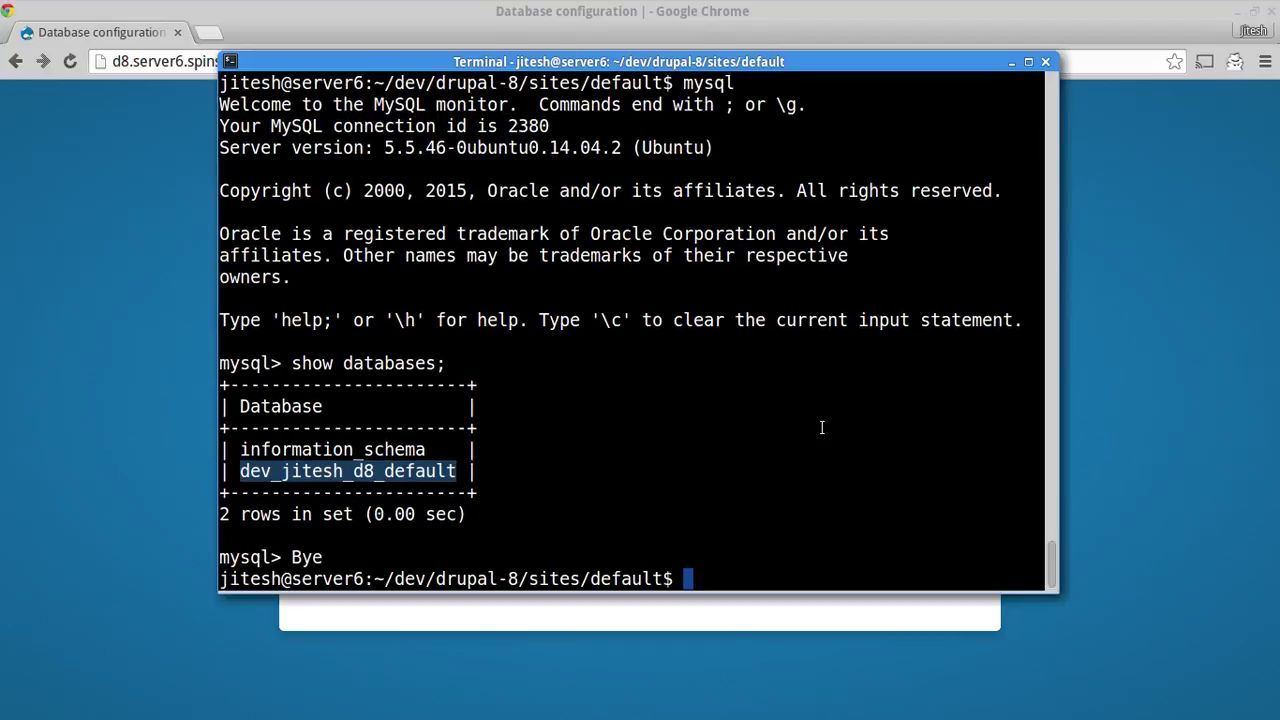
text(cat ~/.)
key(BackSpace)
key(BackSpace)
key(BackSpace)
key(BackSpace)
key(BackSpace)
key(BackSpace)
key(BackSpace)
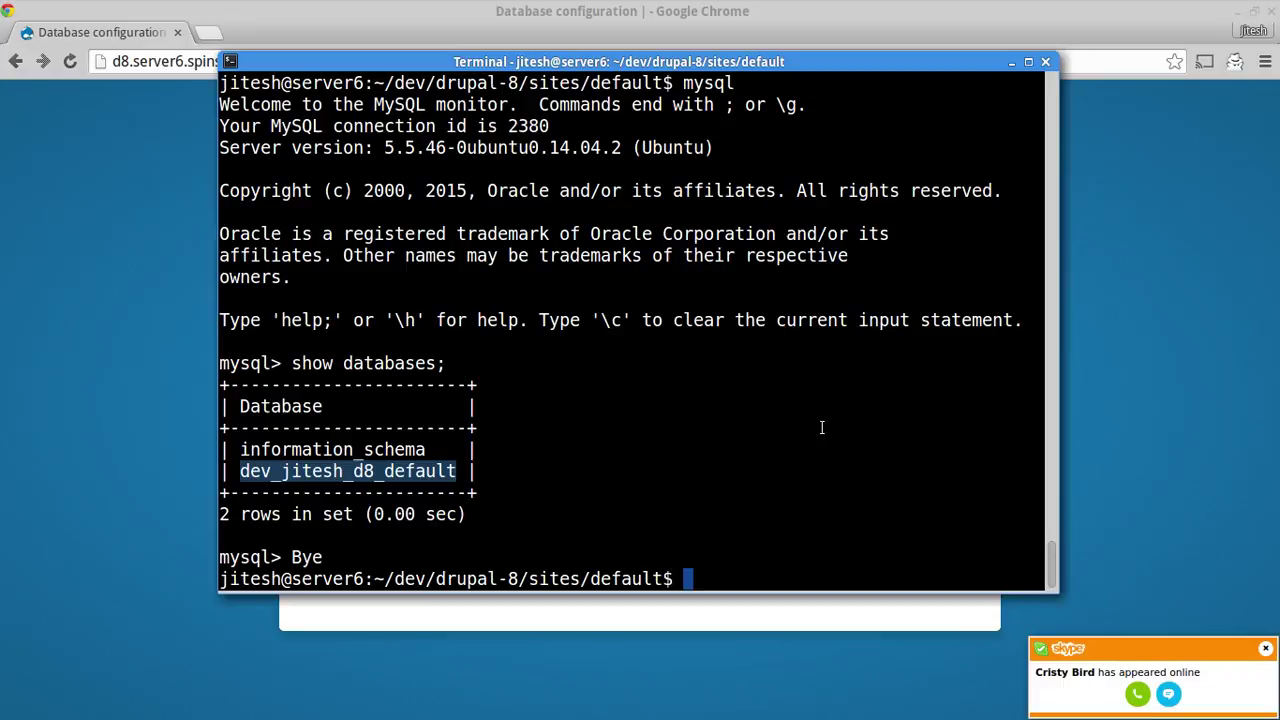
key(ctrl+l)
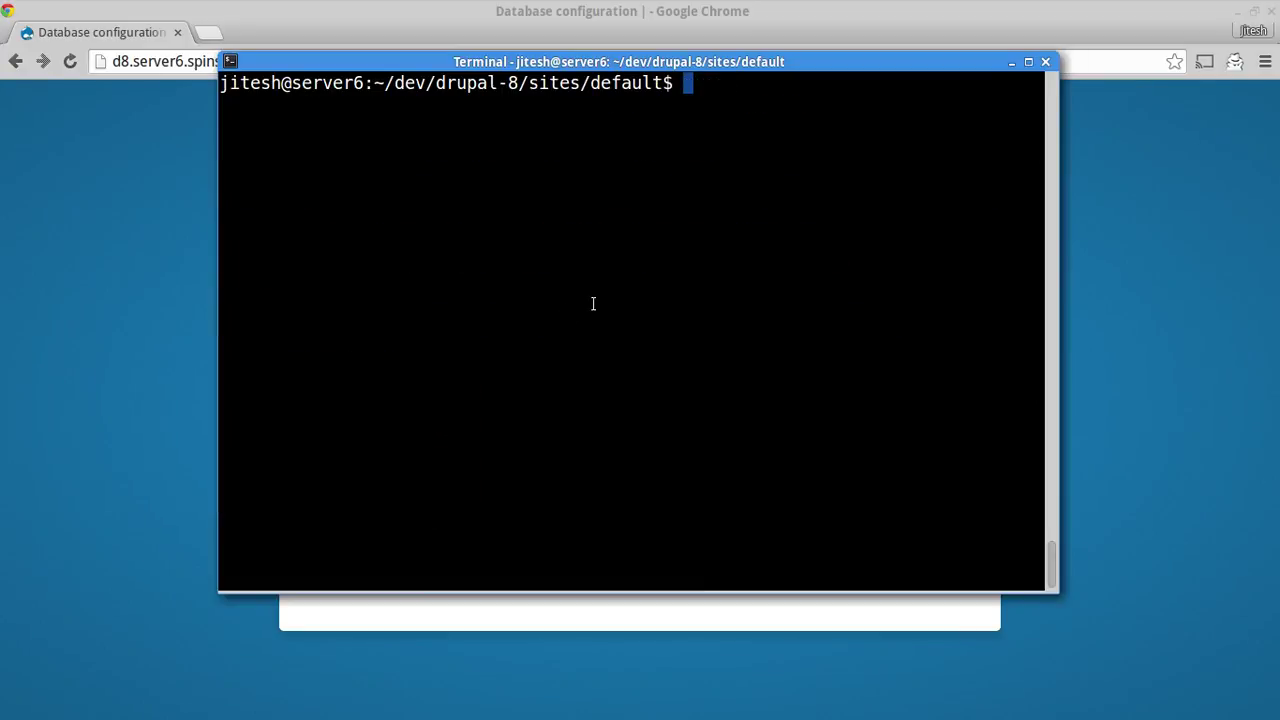
- Fill in the database username and password in the Database configuration form
key(alt+Tab)
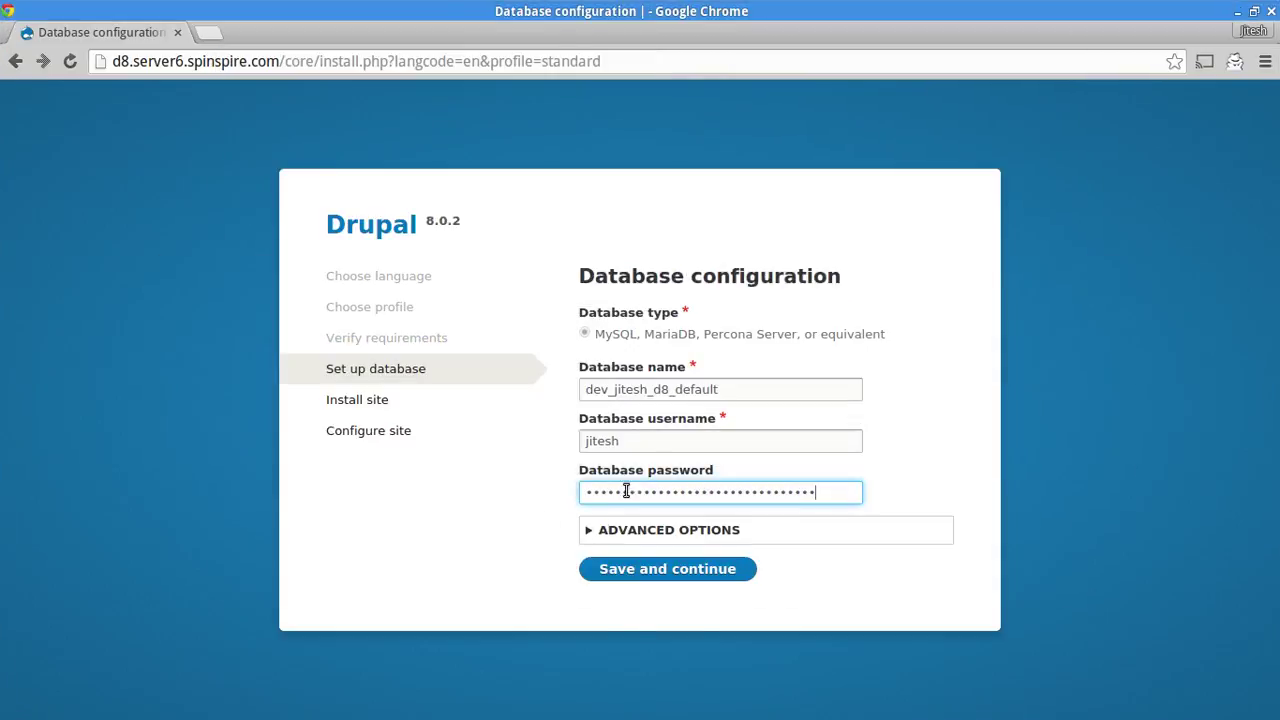
drag(736, 389, 626, 389)
key(ctrl+a)
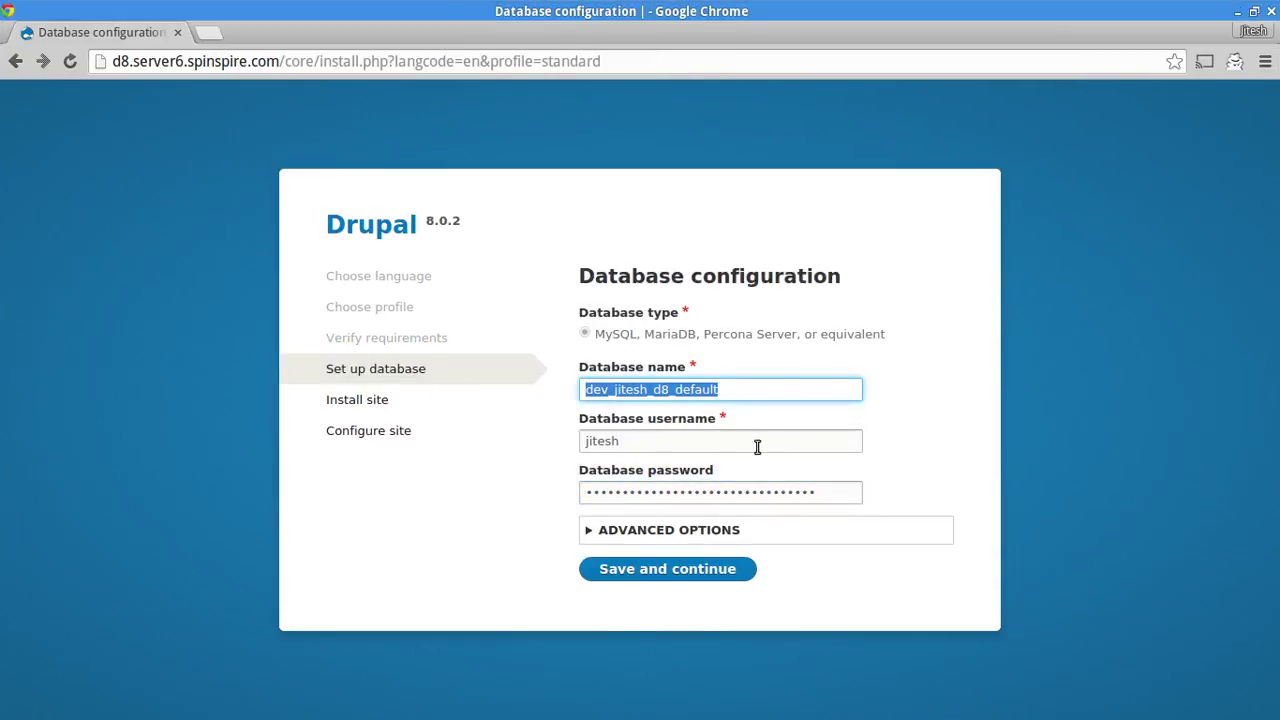
click(757, 443)
click(723, 491)
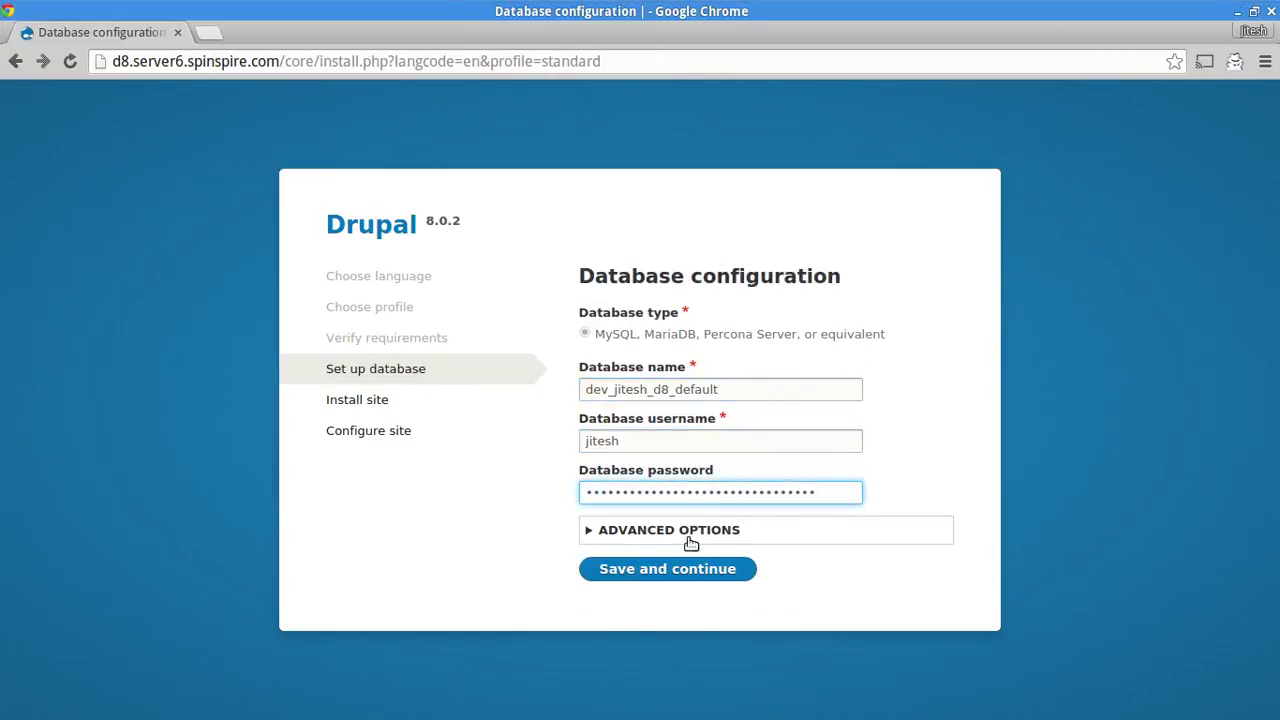
- Submit the database settings, decline saving the password, and let installation reach 40 of 40
click(669, 572)
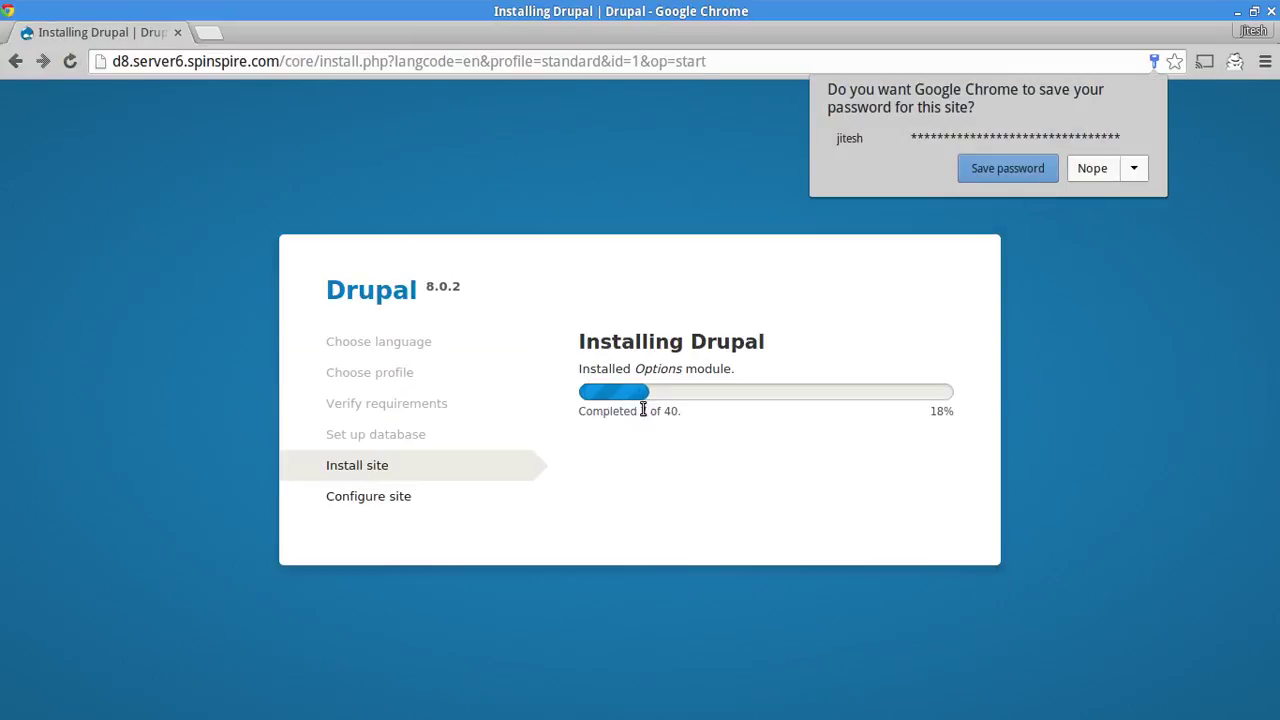
click(1088, 169)
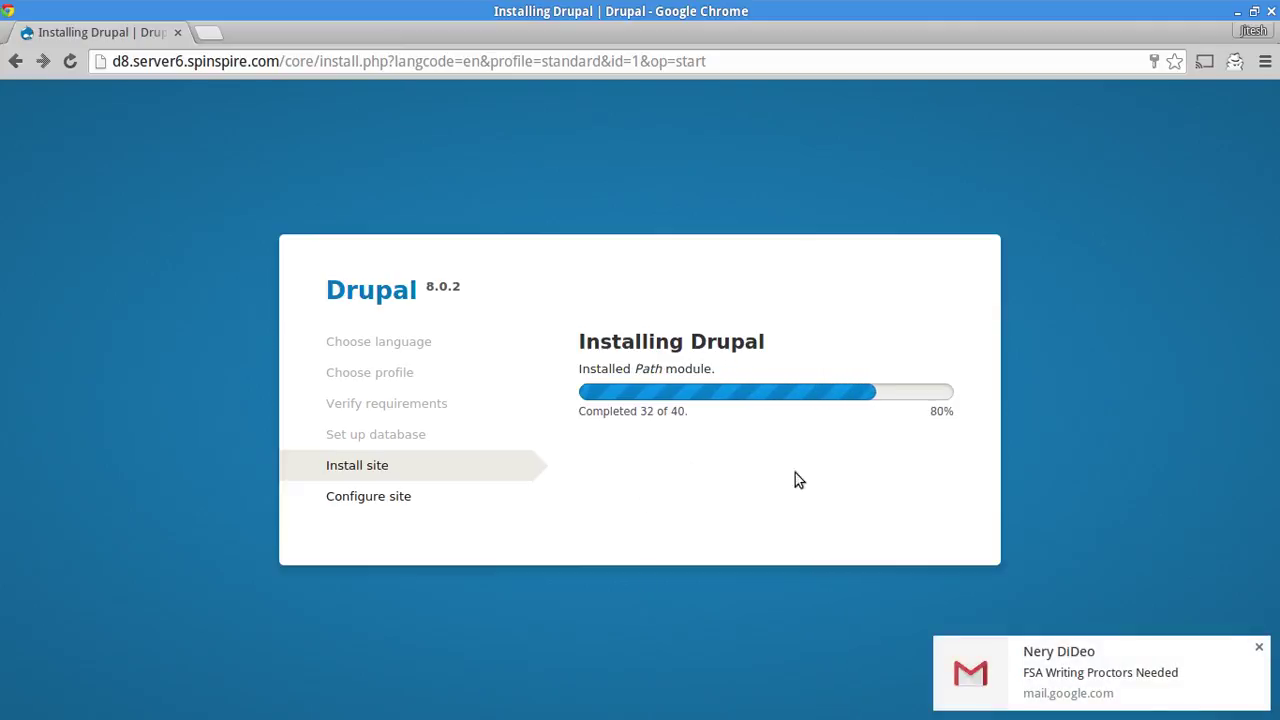
click(1259, 647)
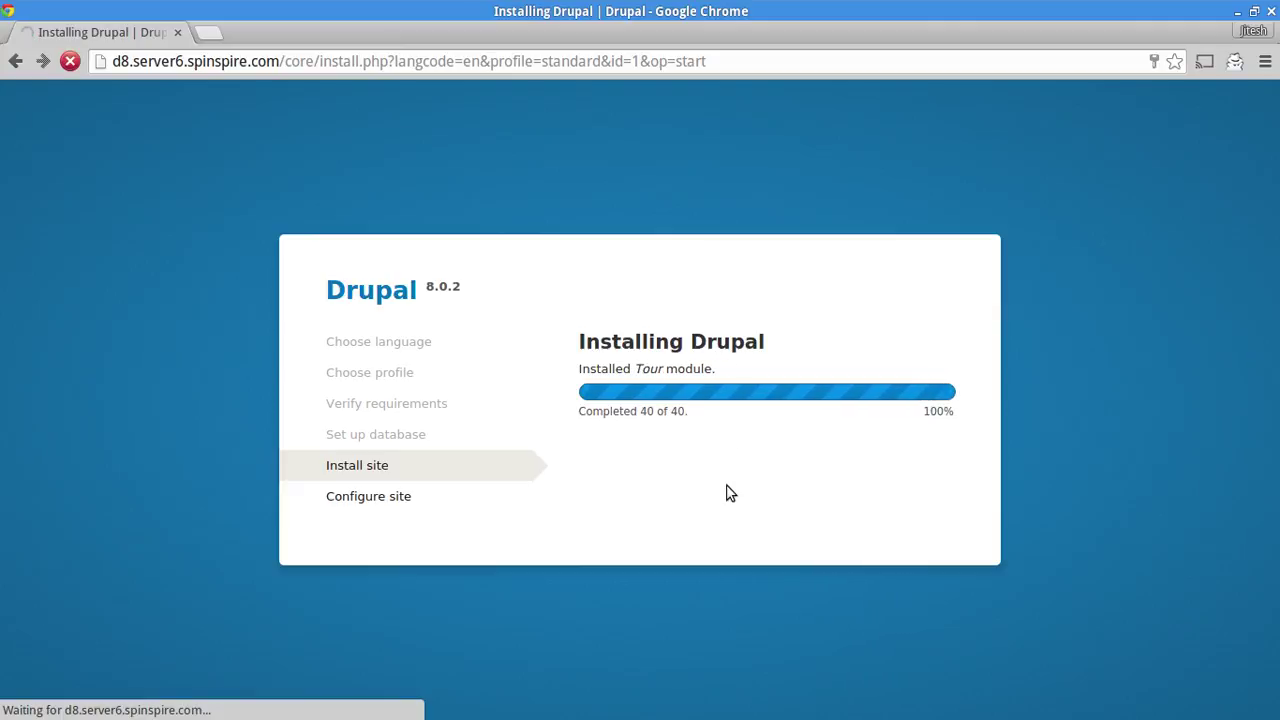
- Enter the site name, choose the saved site e-mail, and set the maintenance username to admin
scroll(848, 375, down, 2)
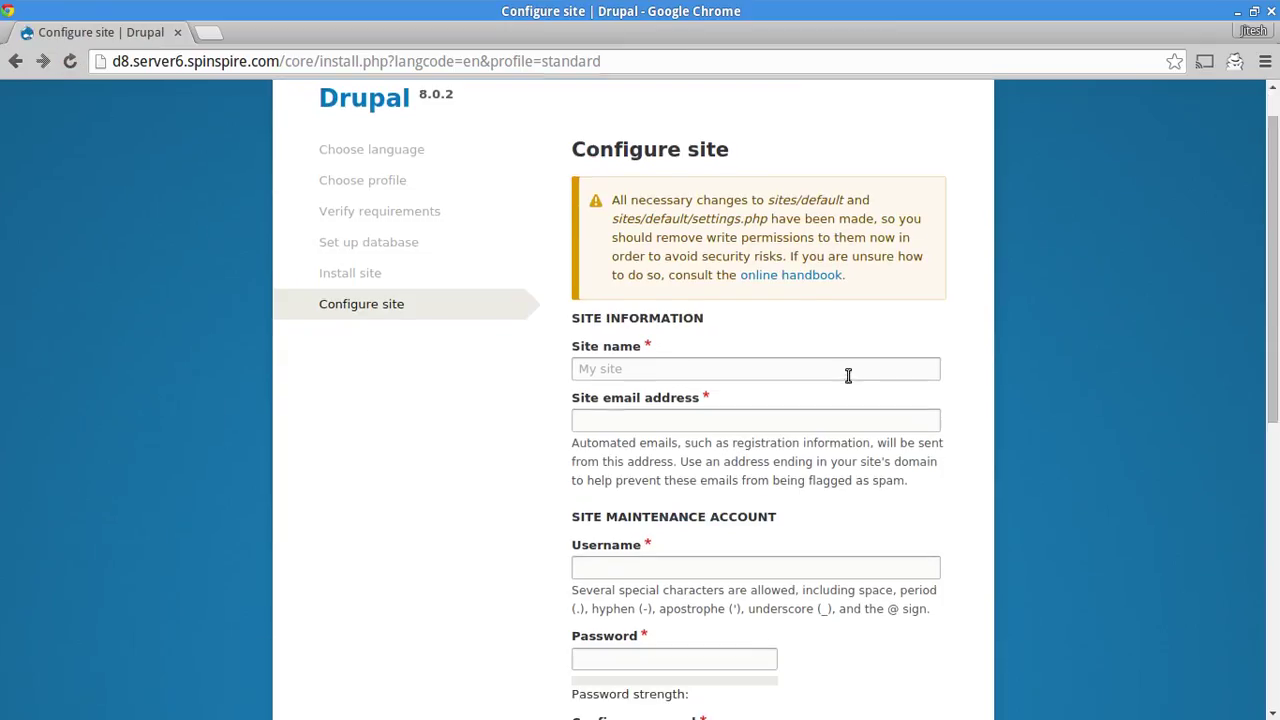
click(702, 367)
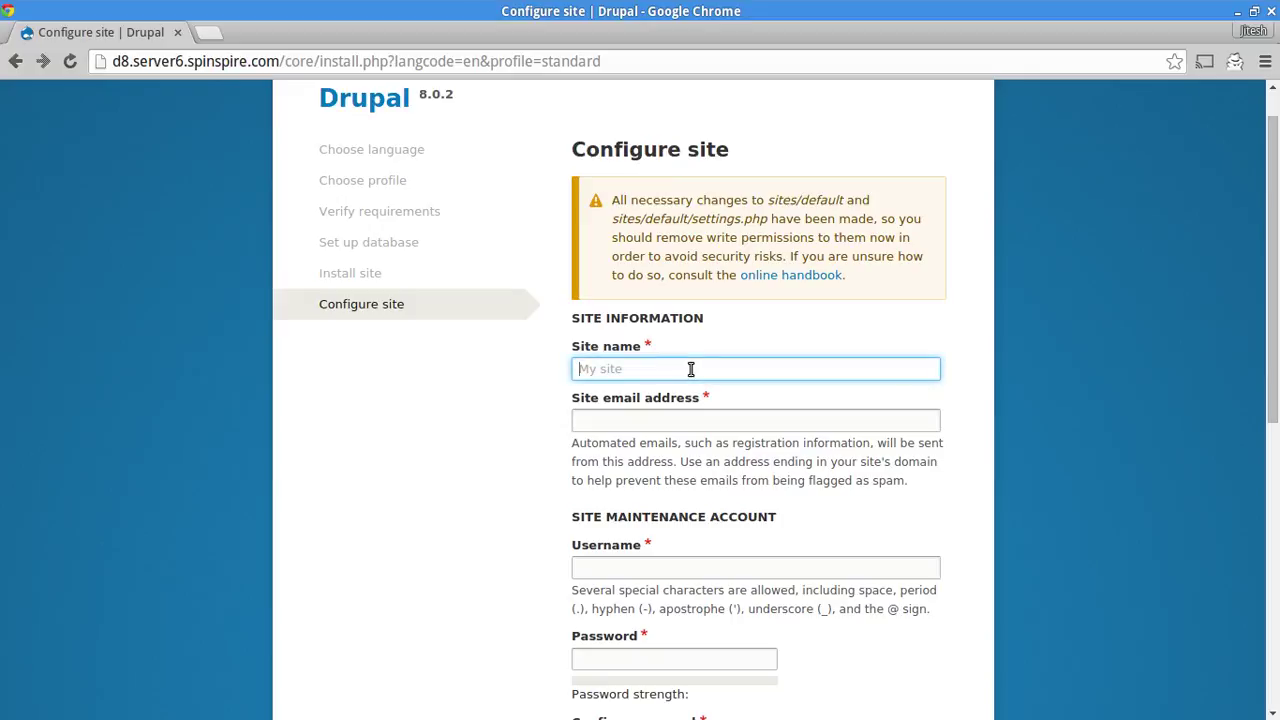
text(J)
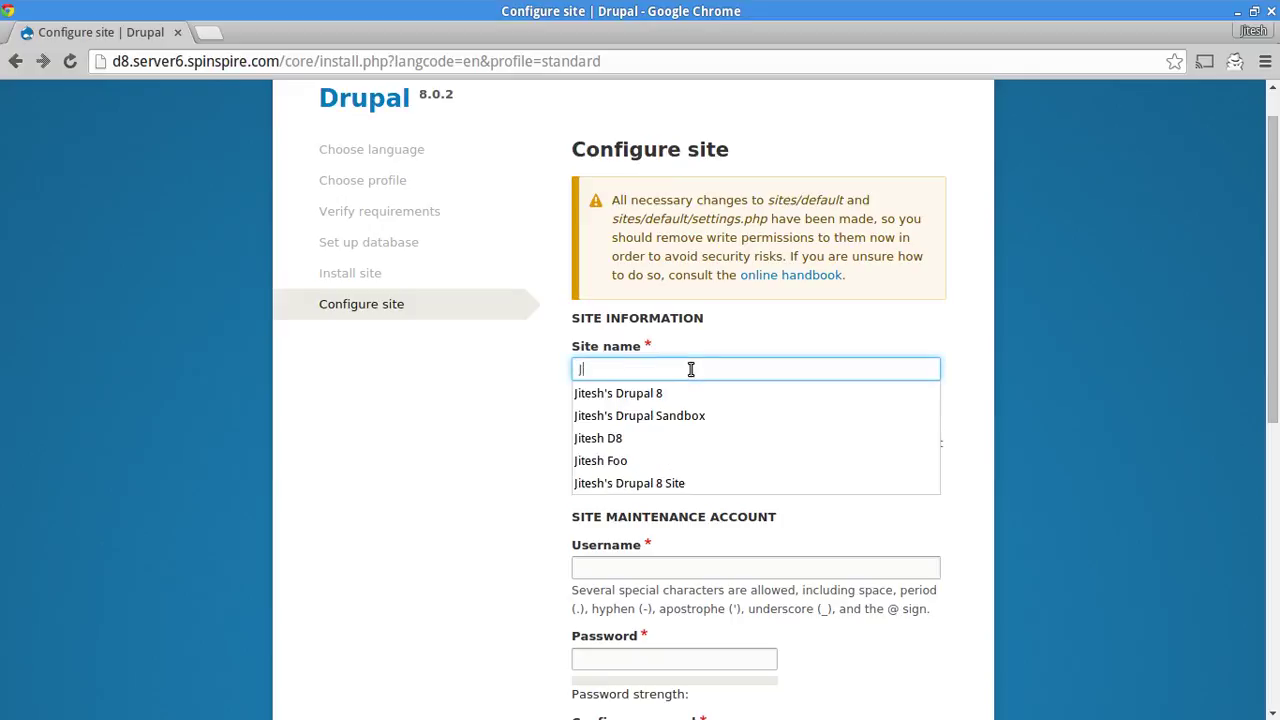
text(itesh's Drupal 8 Site)
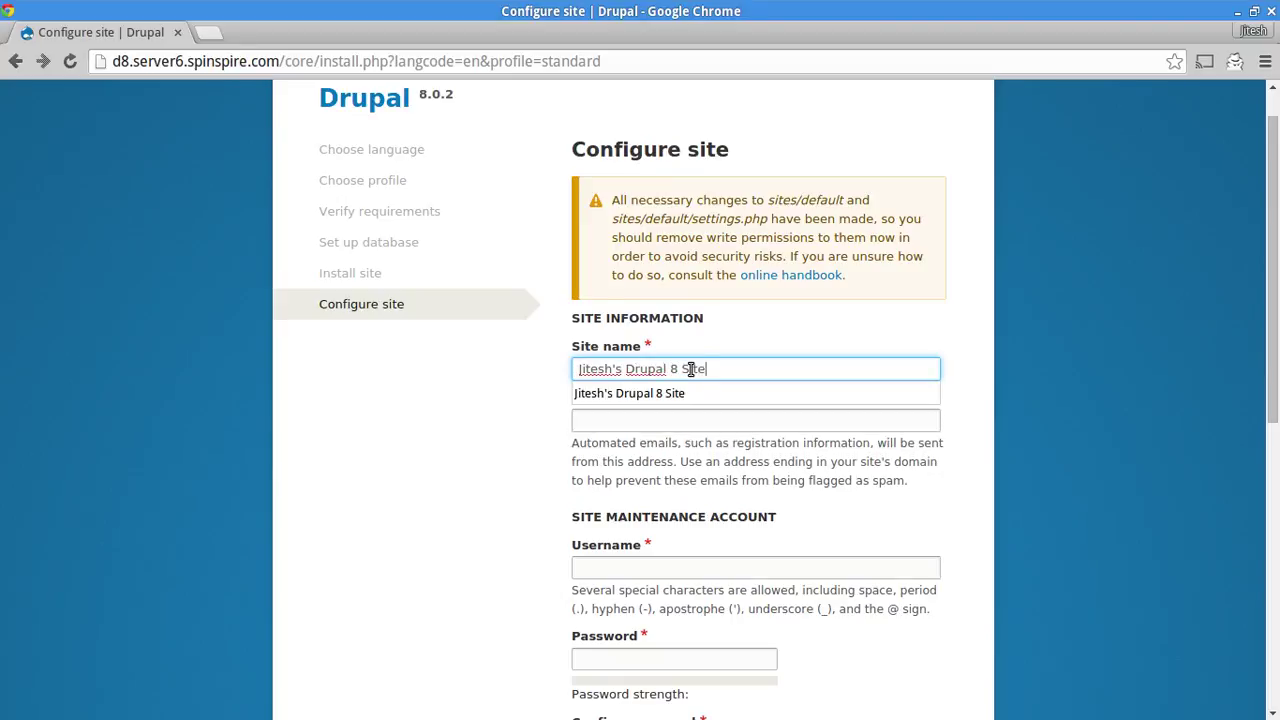
key(Tab)
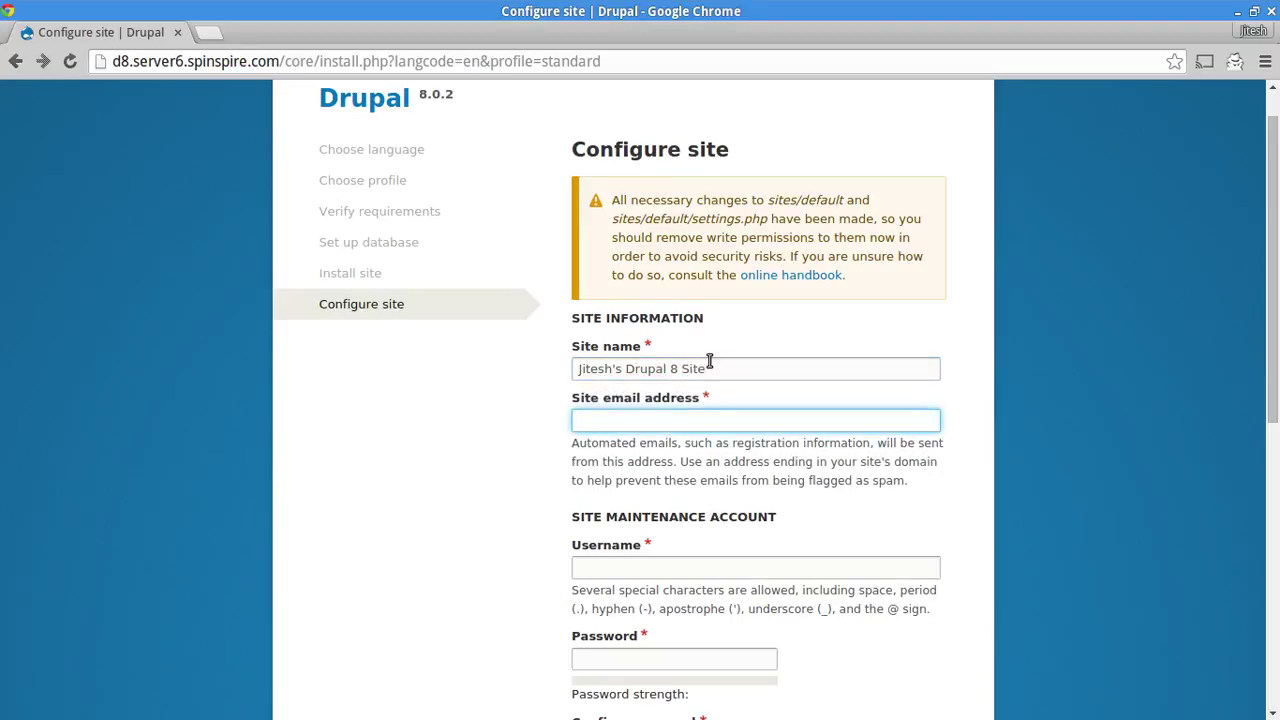
text(jitesh)
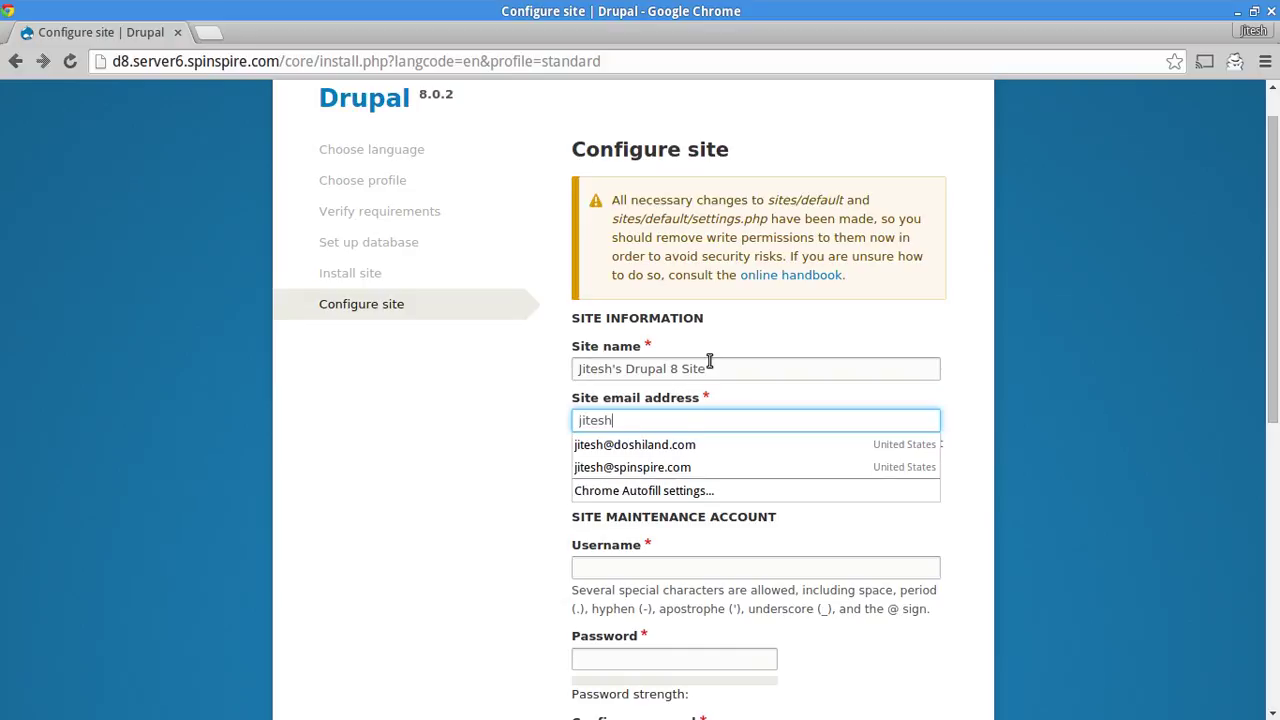
key(Down)
key(Down)
key(Return)
key(Tab)
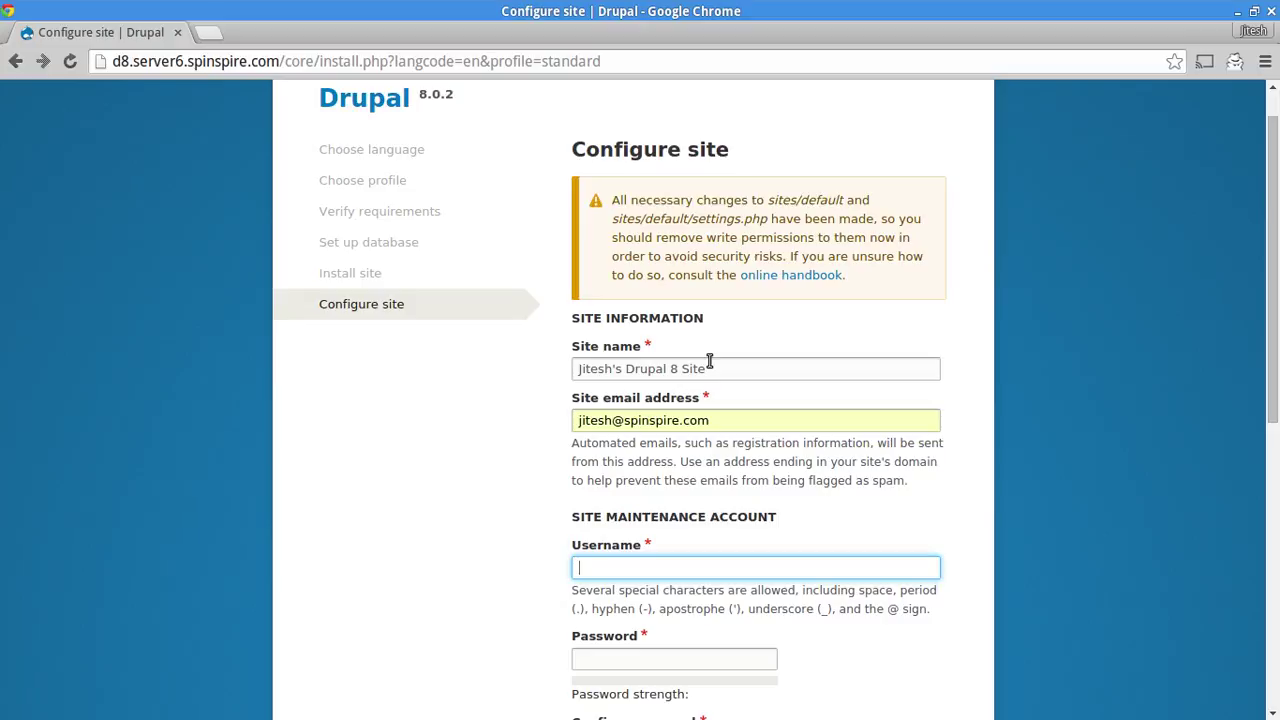
text(a)
key(Down)
key(Return)
key(Tab)
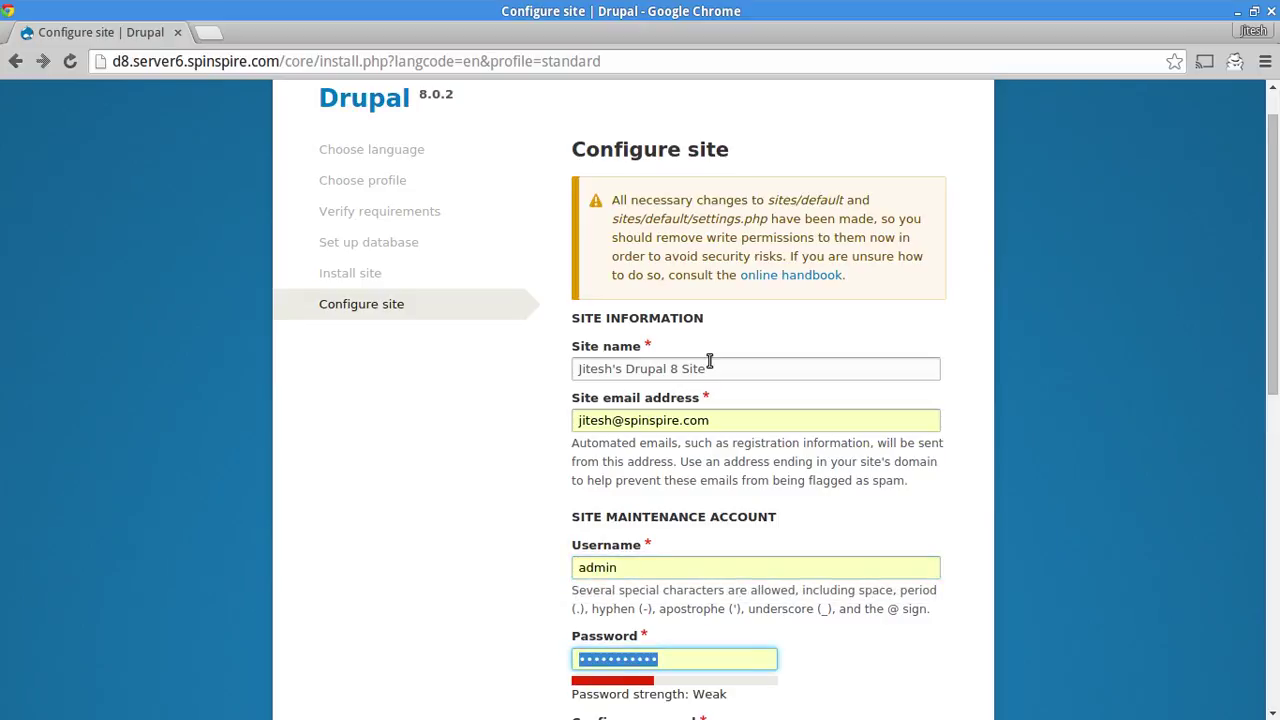
- Enter a matching account password and confirmation, then uncheck 'Check for updates automatically'
scroll(709, 360, down, 5)
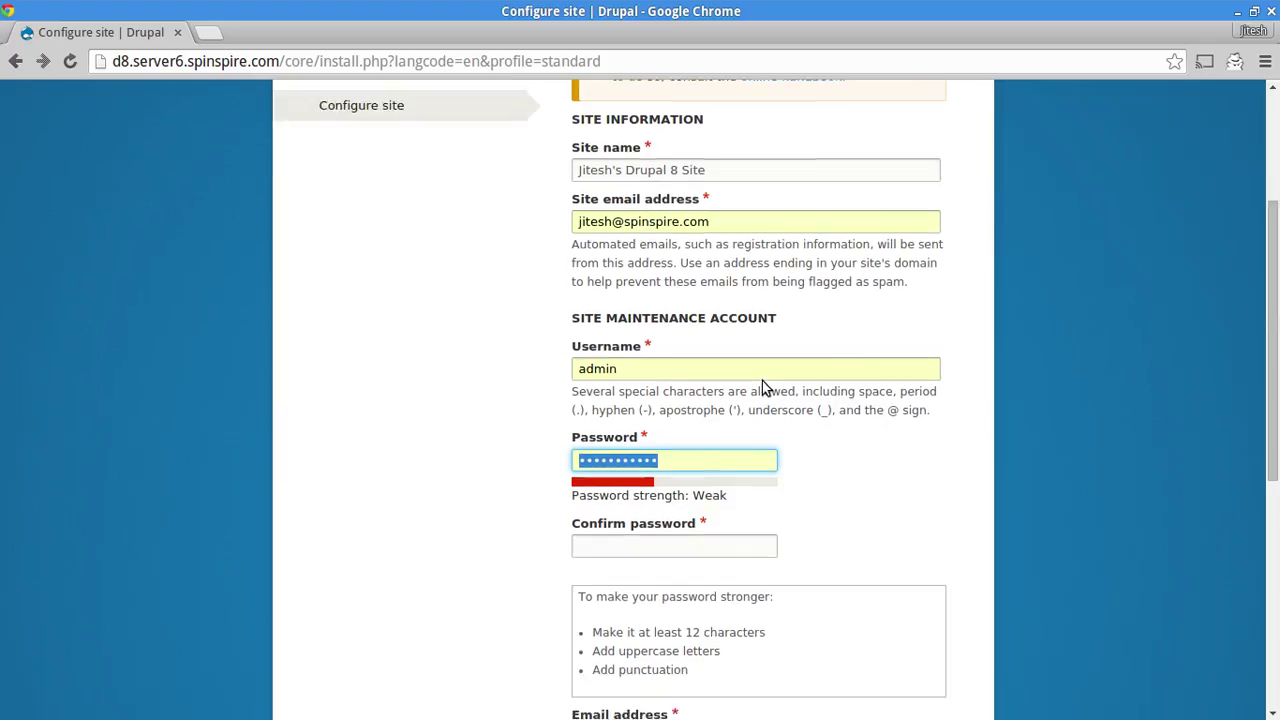
key(Tab)
text(***)
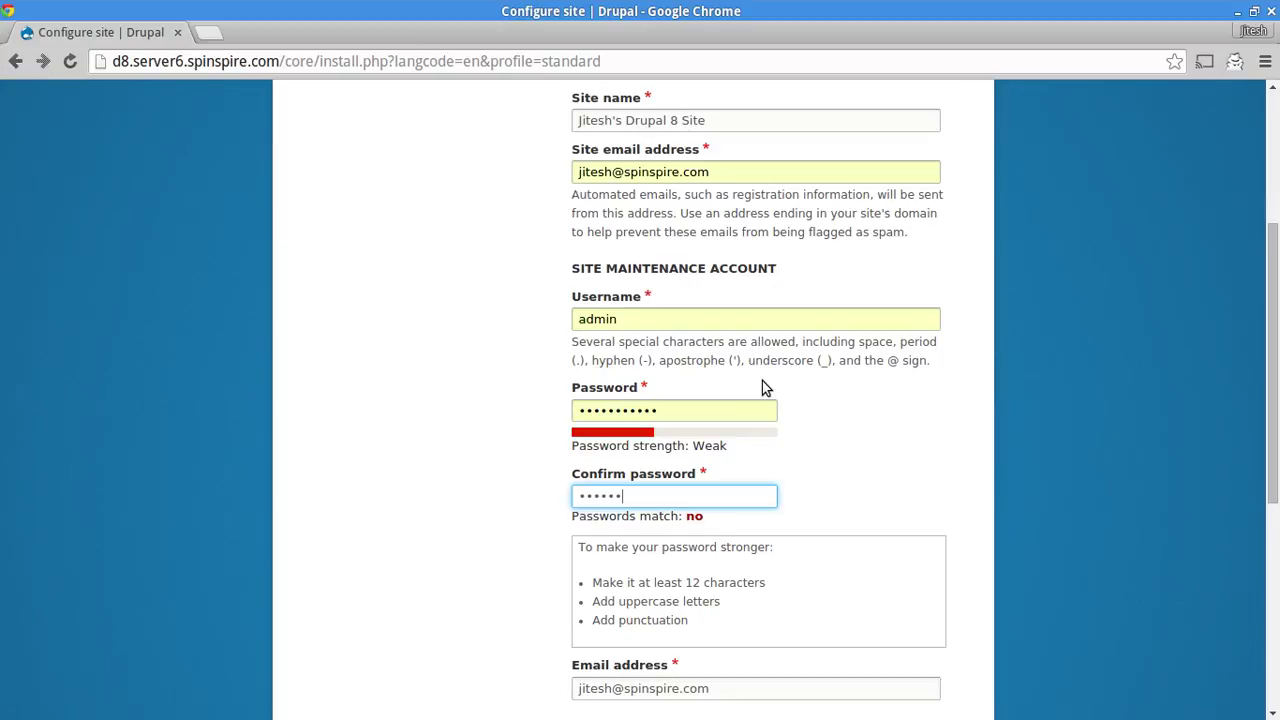
key(Tab)
key(shift+Tab)
key(shift+Tab)
key(Tab)
text(********)
key(Tab)
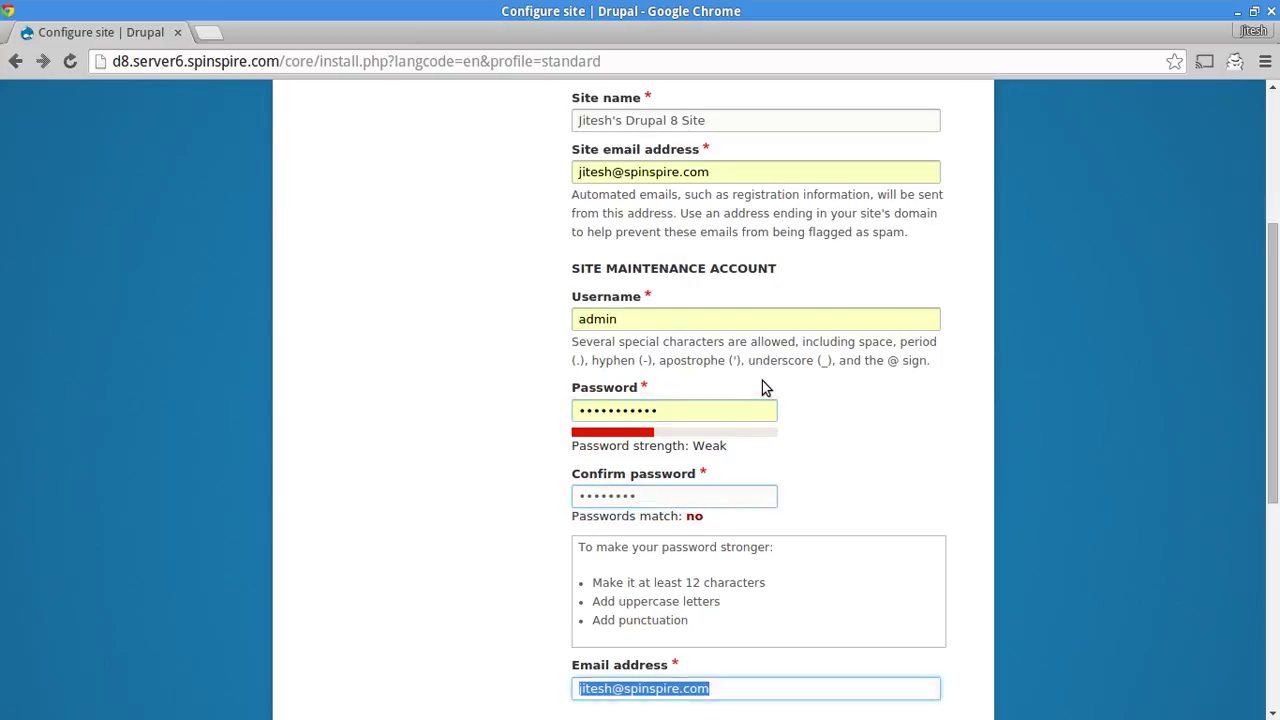
key(shift+Tab)
key(shift+Tab)
key(shift+Tab)
key(Tab)
text(********)
key(Tab)
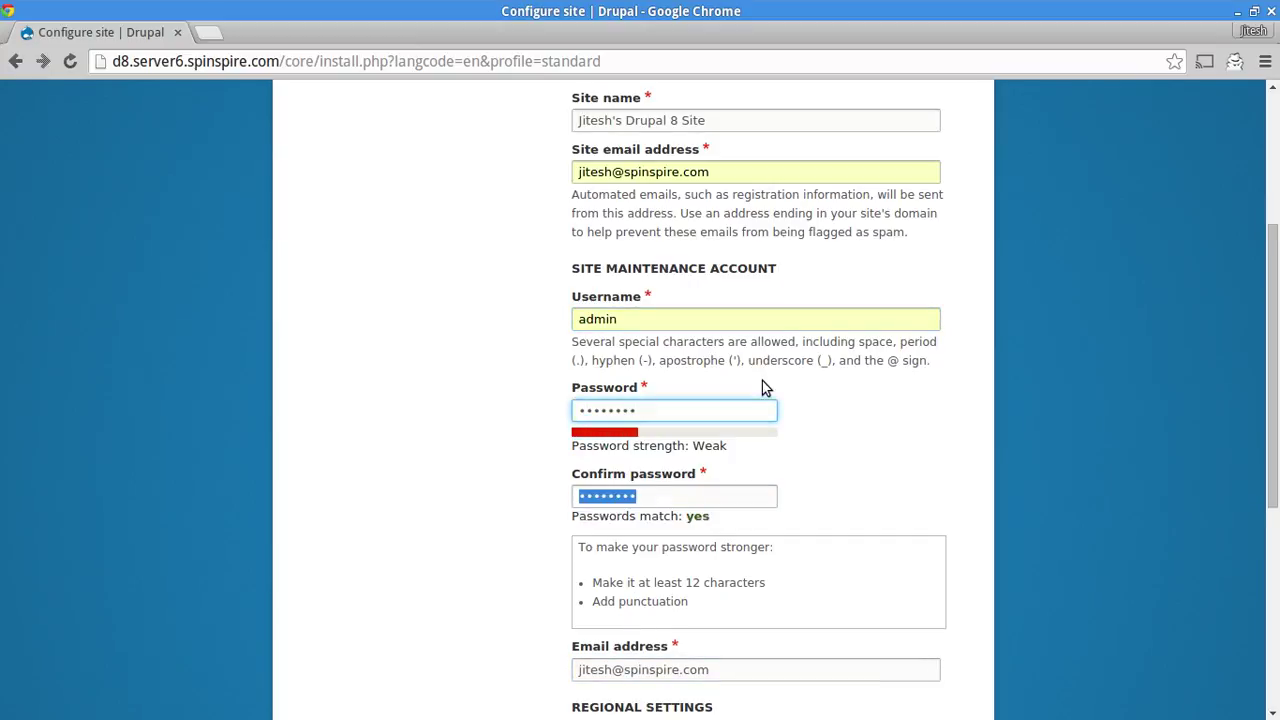
text(********)
key(shift+Tab)
text(***********)
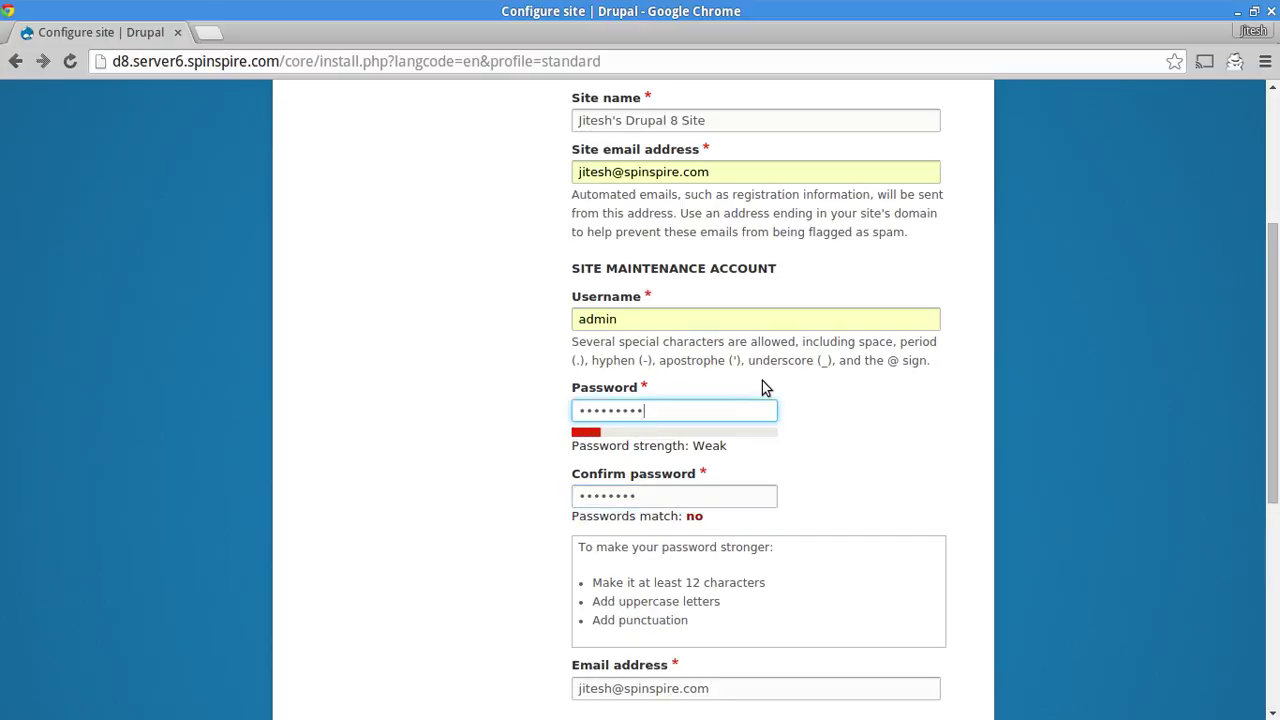
key(Tab)
text(***********)
key(Tab)
scroll(762, 389, down, 5)
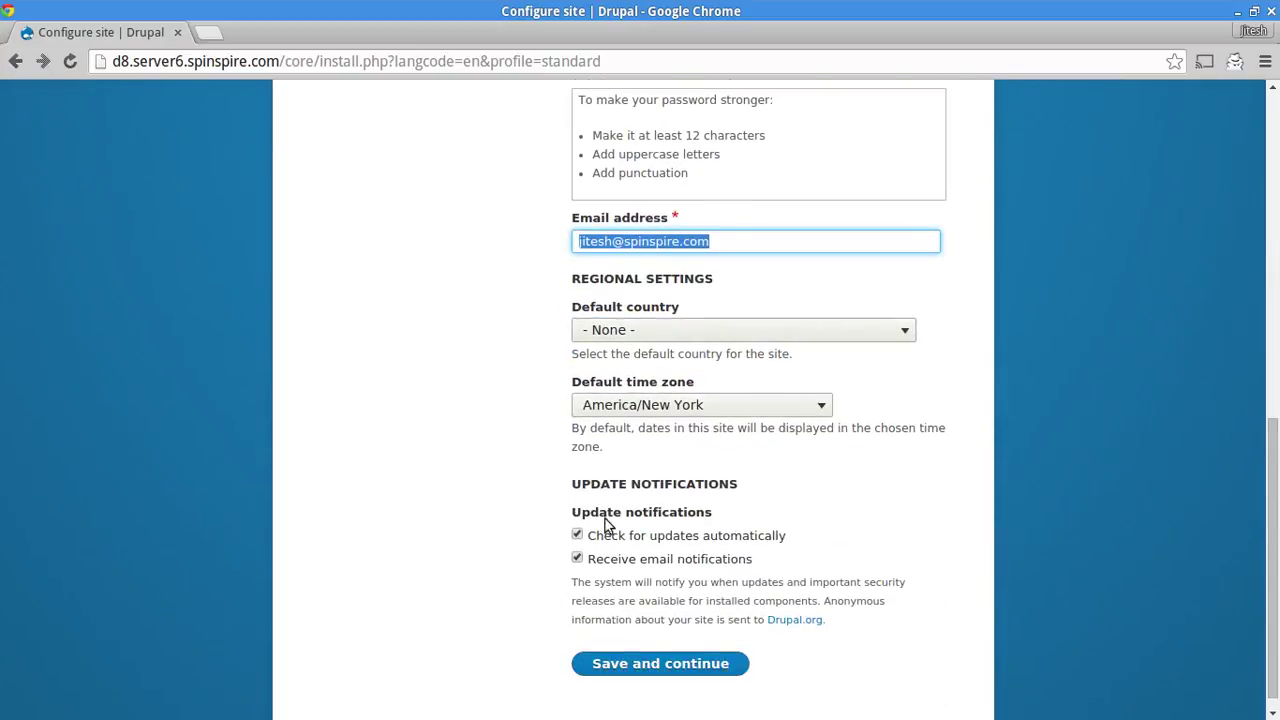
click(579, 536)
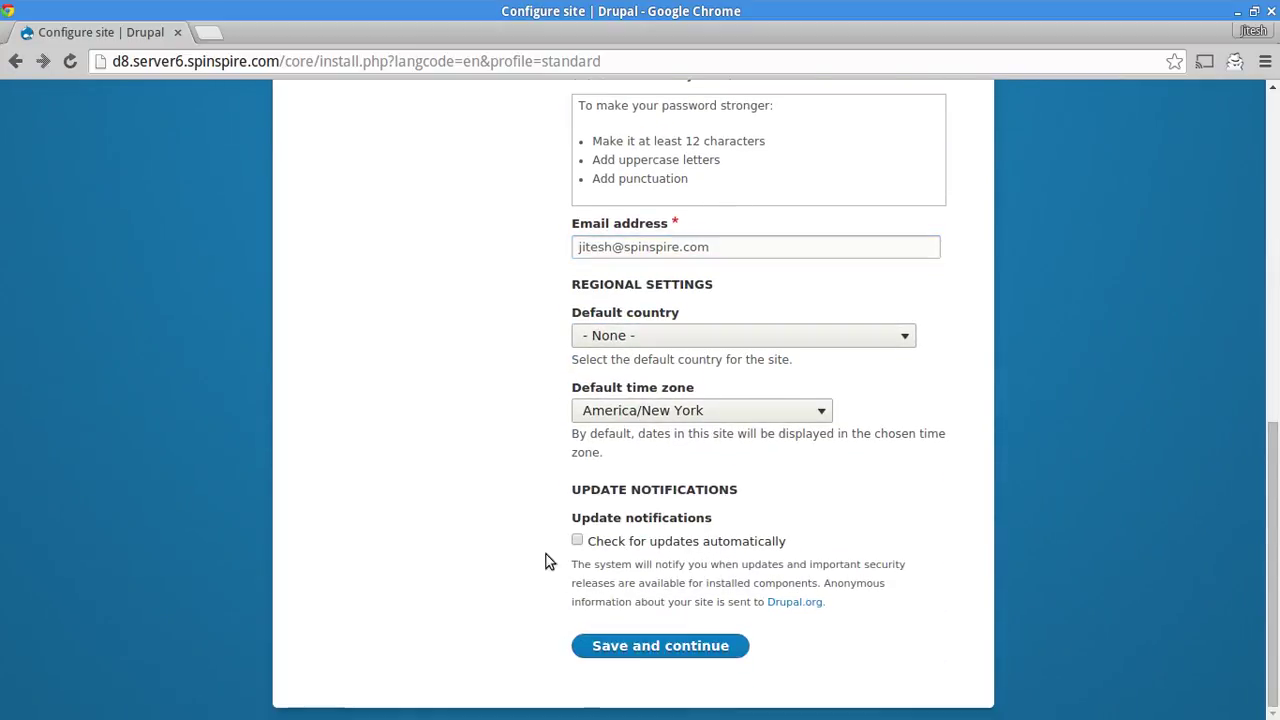
- Save the site configuration and view the new front page's 'Congratulations, you installed Drupal!' message
click(627, 644)
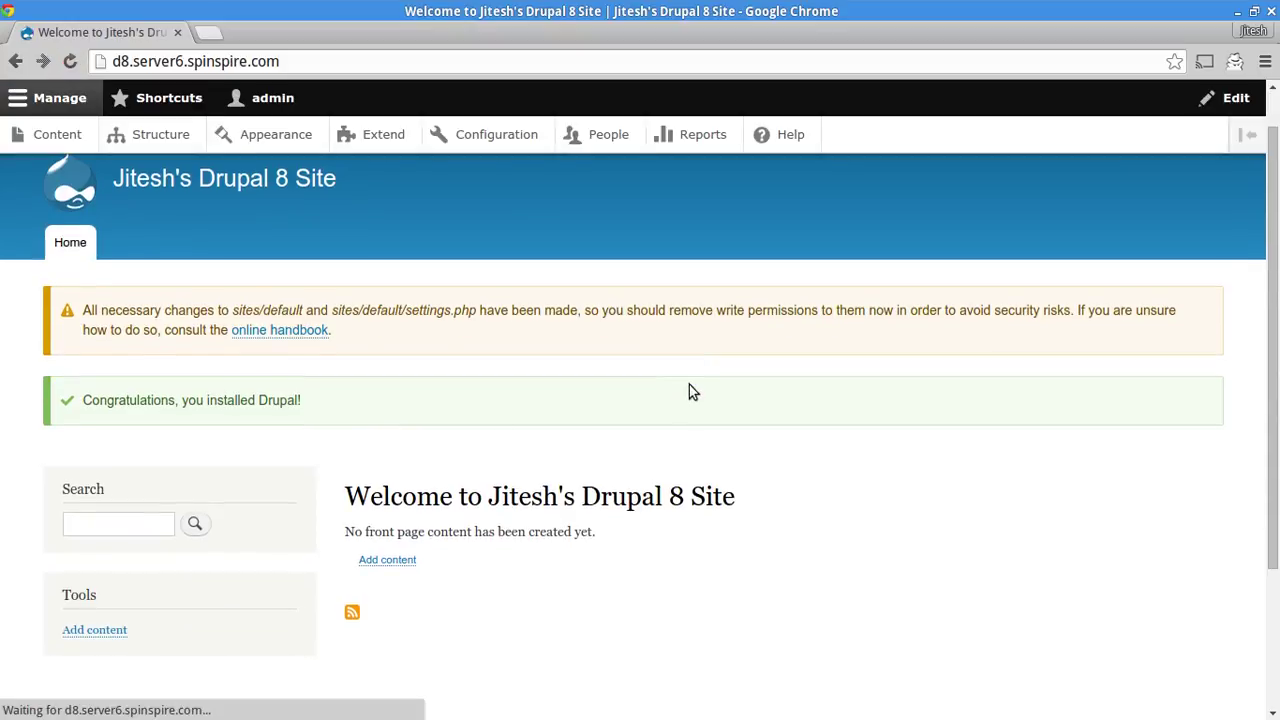
scroll(694, 383, down, 3)
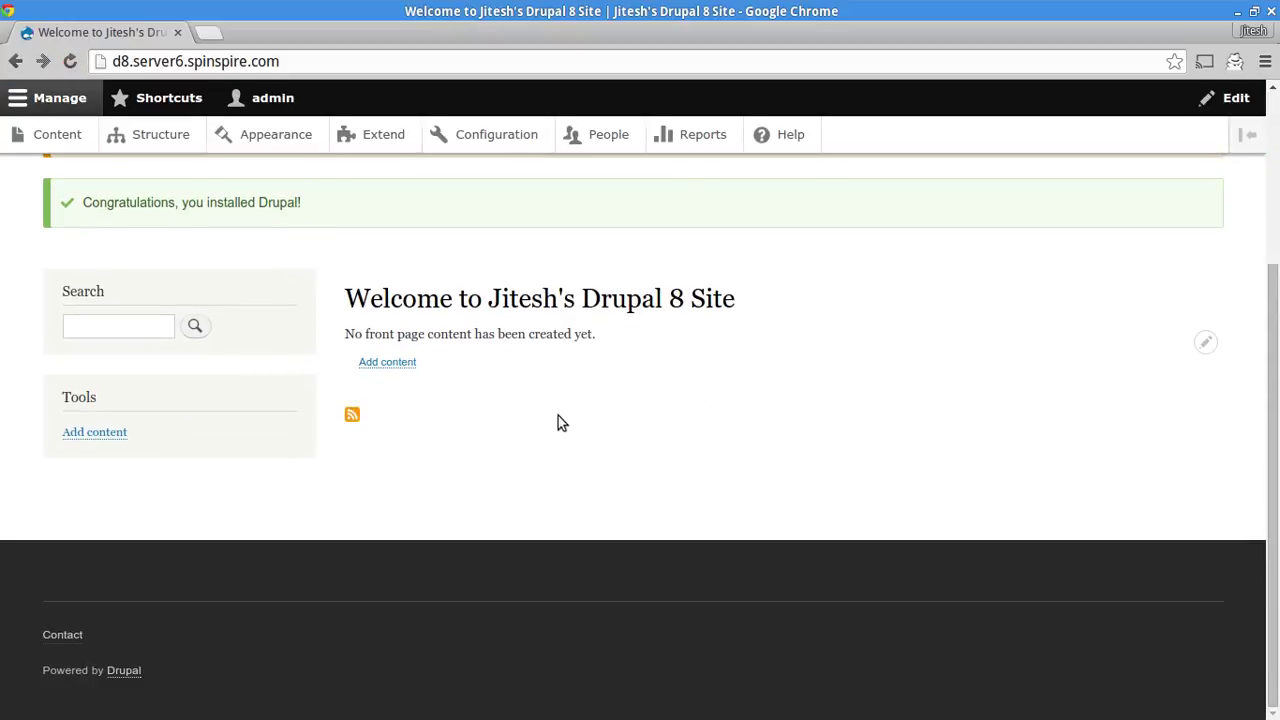
scroll(567, 412, up, 3)
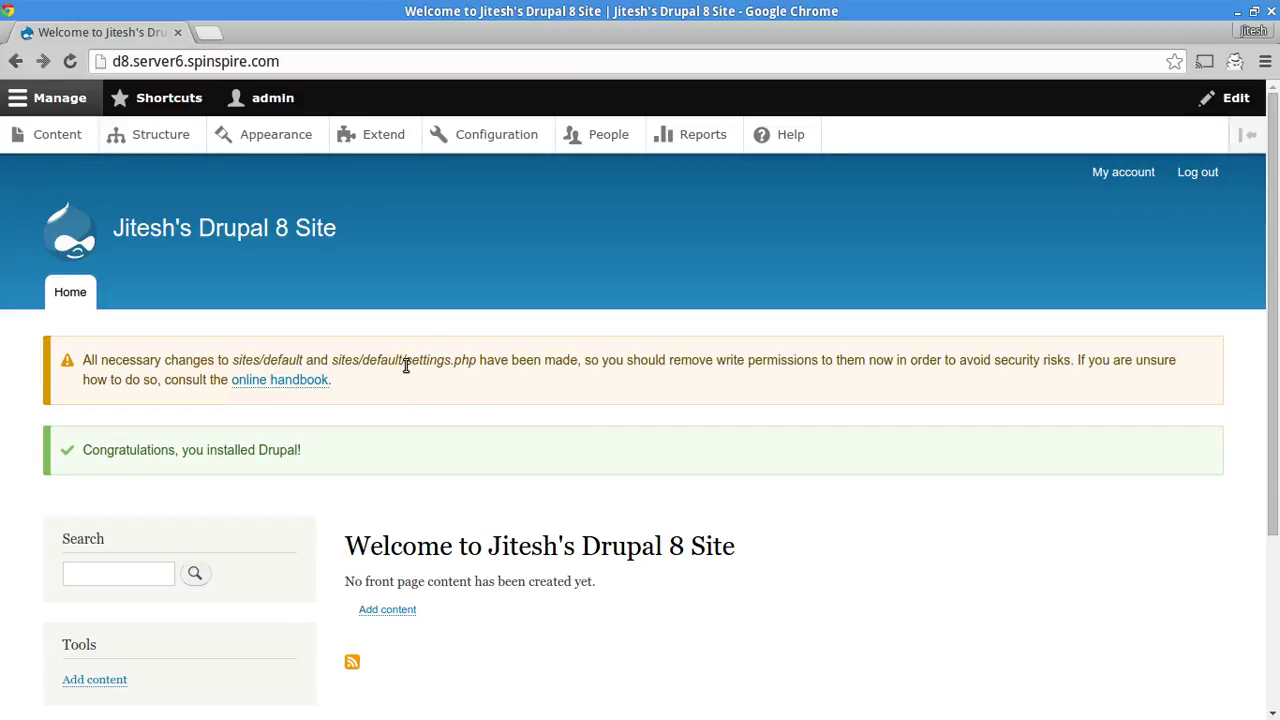
- Run chmod 400 on settings.php, verify with ls -la, then reload the site in the browser
key(alt+Tab)
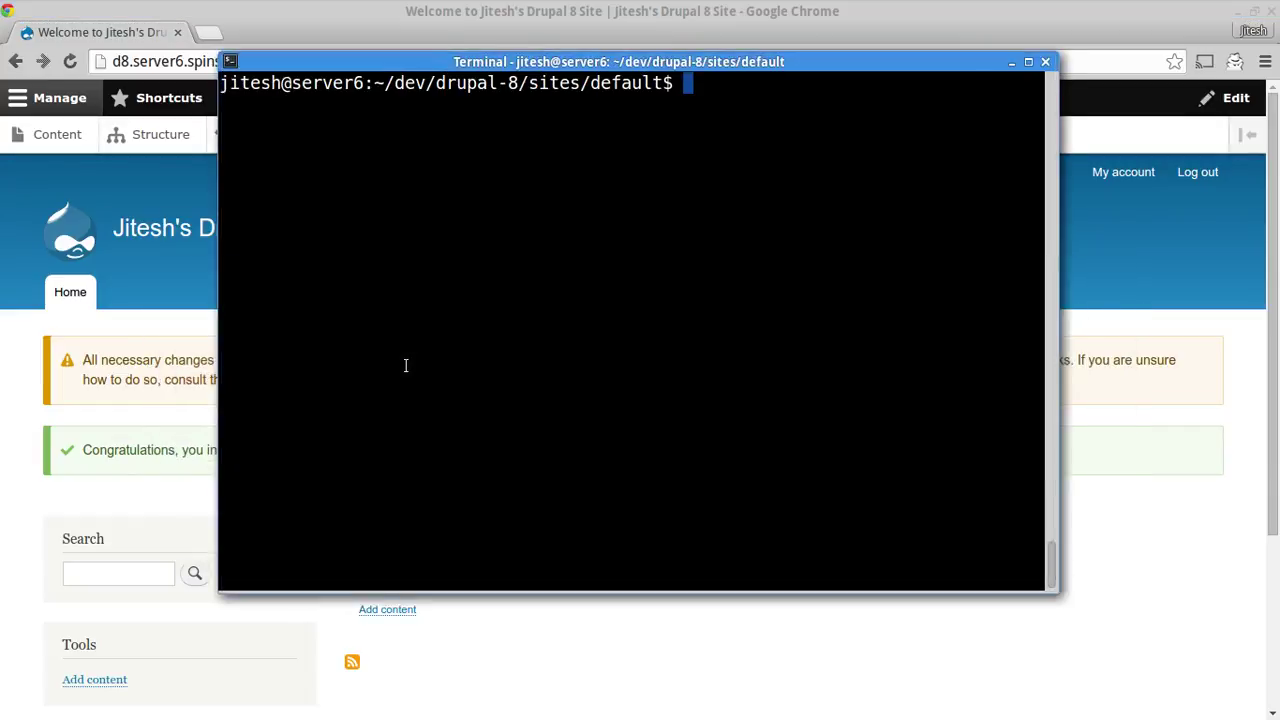
text(ls -la)
key(Return)
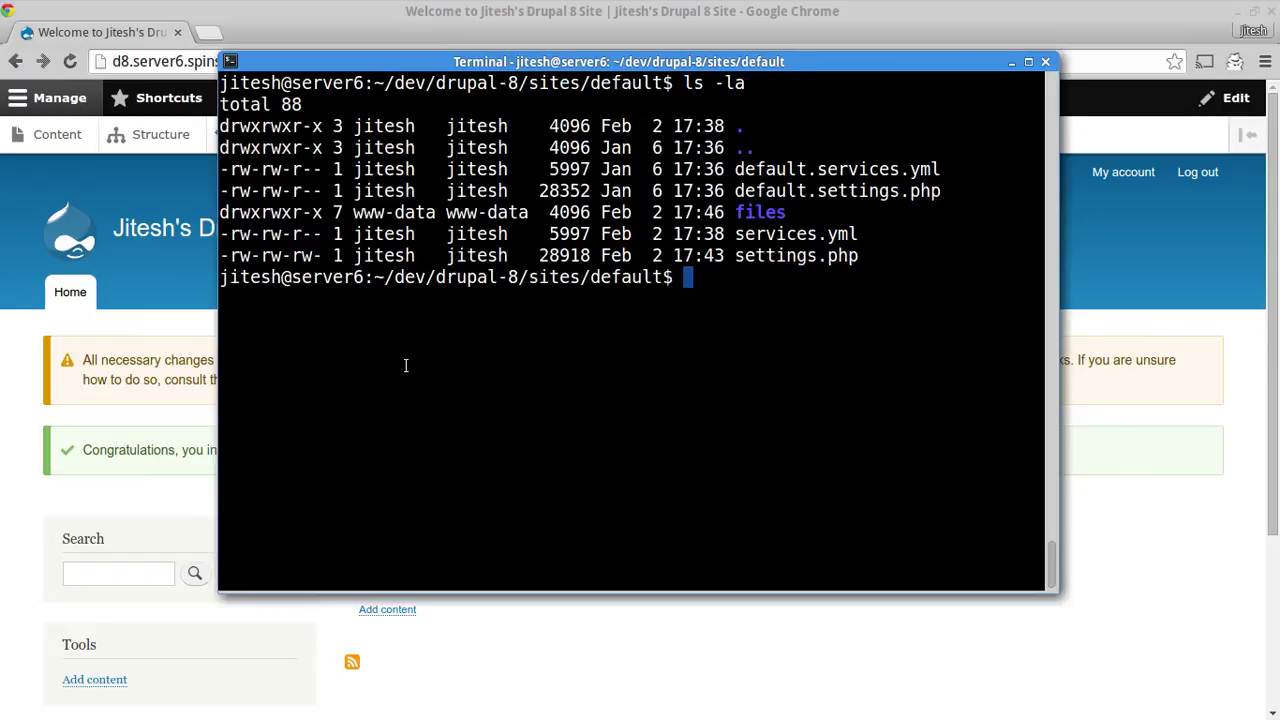
text(chmod )
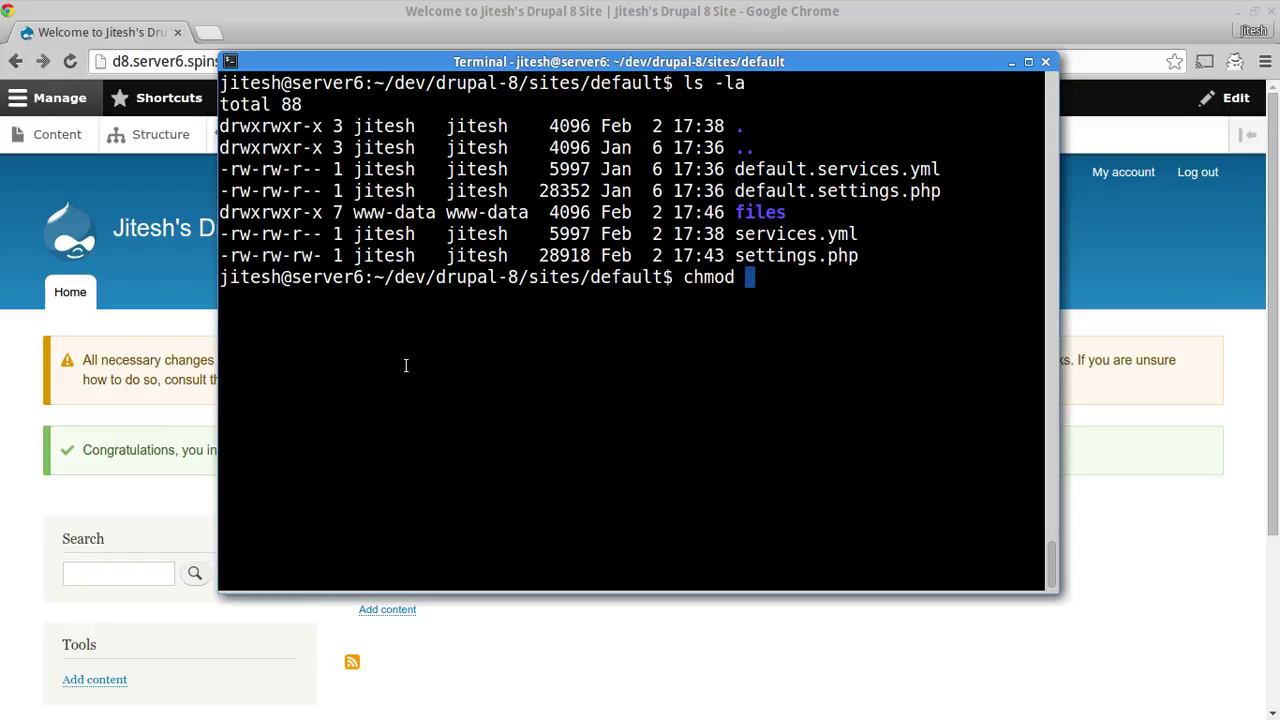
text(400 set)
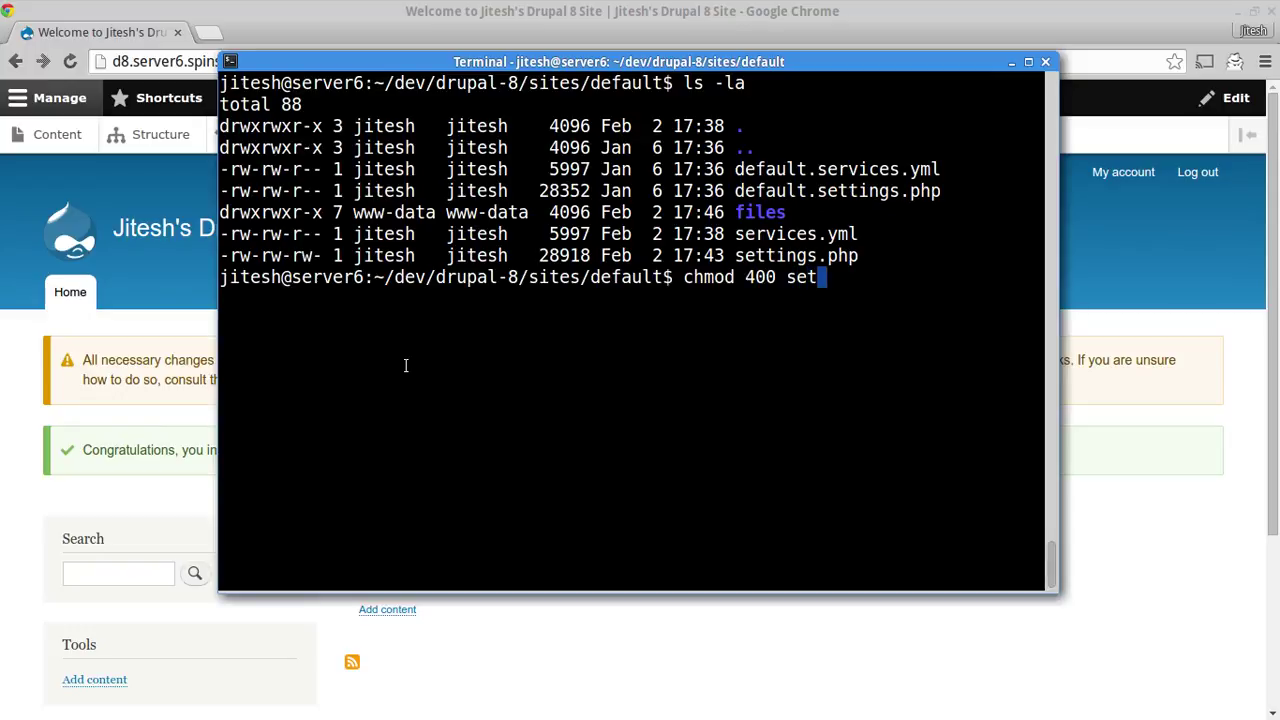
key(Tab)
key(Return)
text(ls -la)
key(Return)
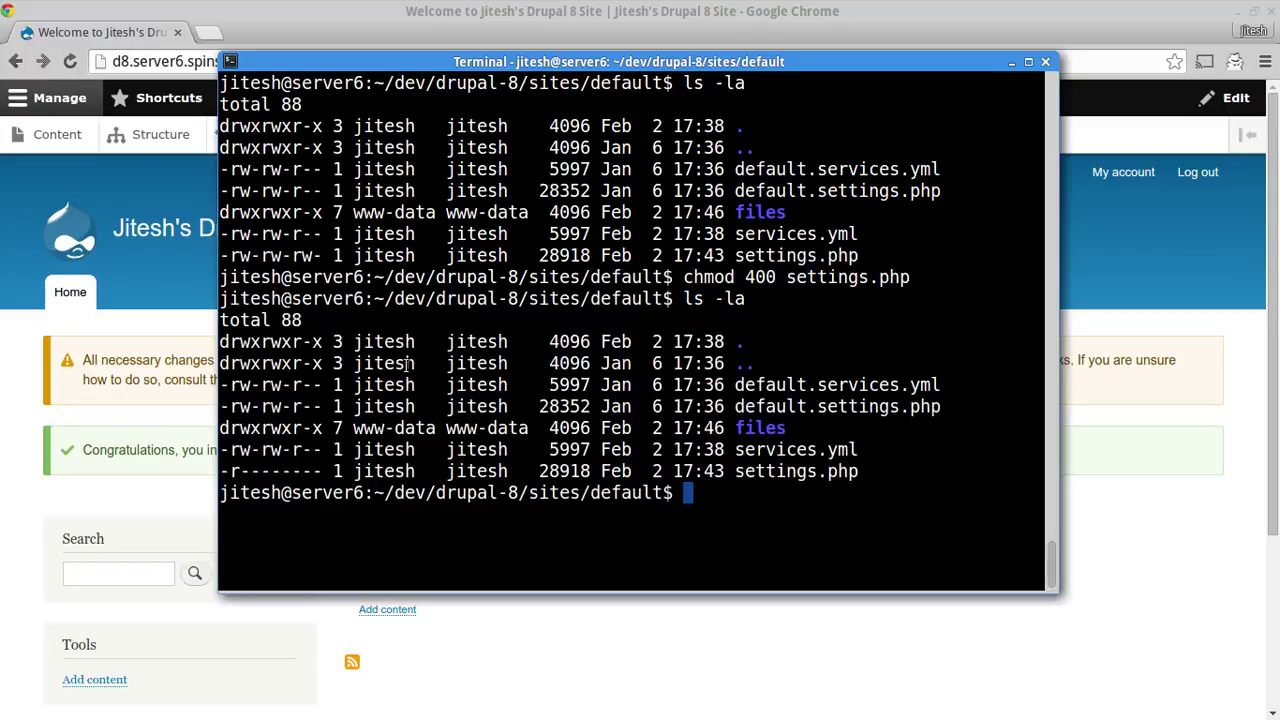
key(alt+Tab)
key(F5)
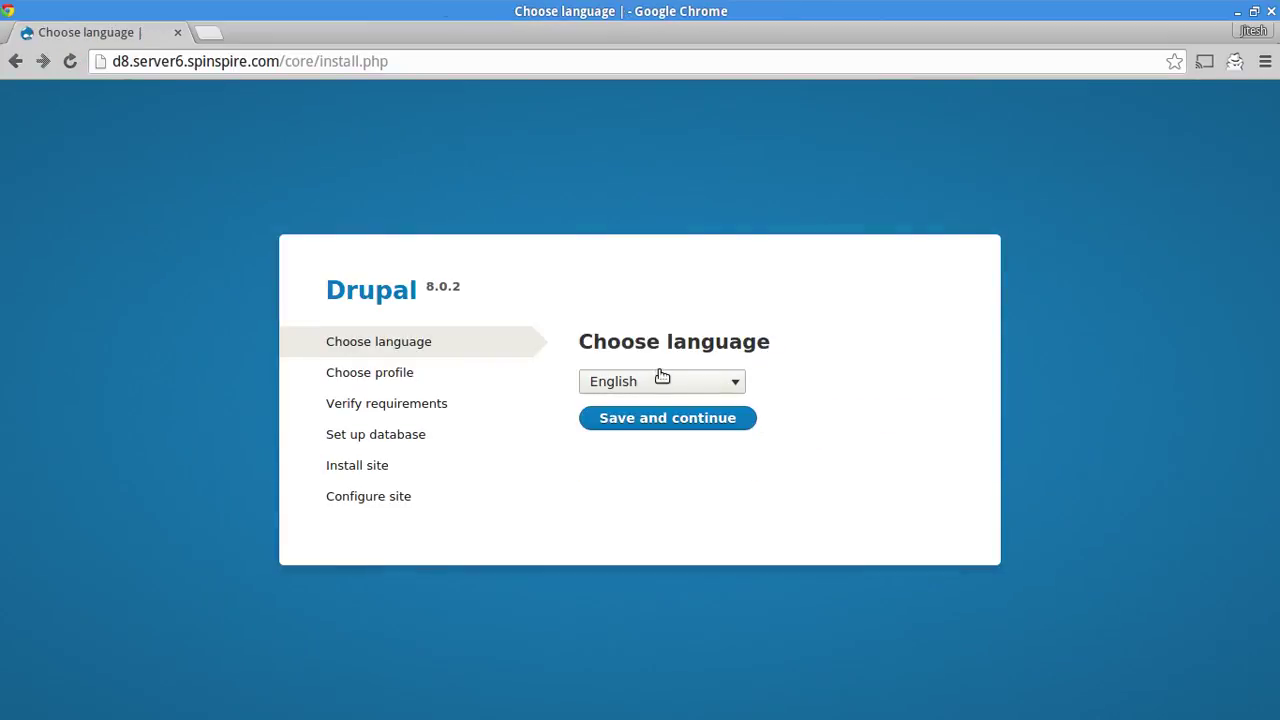
- Rerun the installer from the site root with English and Standard profile to reach the settings.php requirements error
click(15, 62)
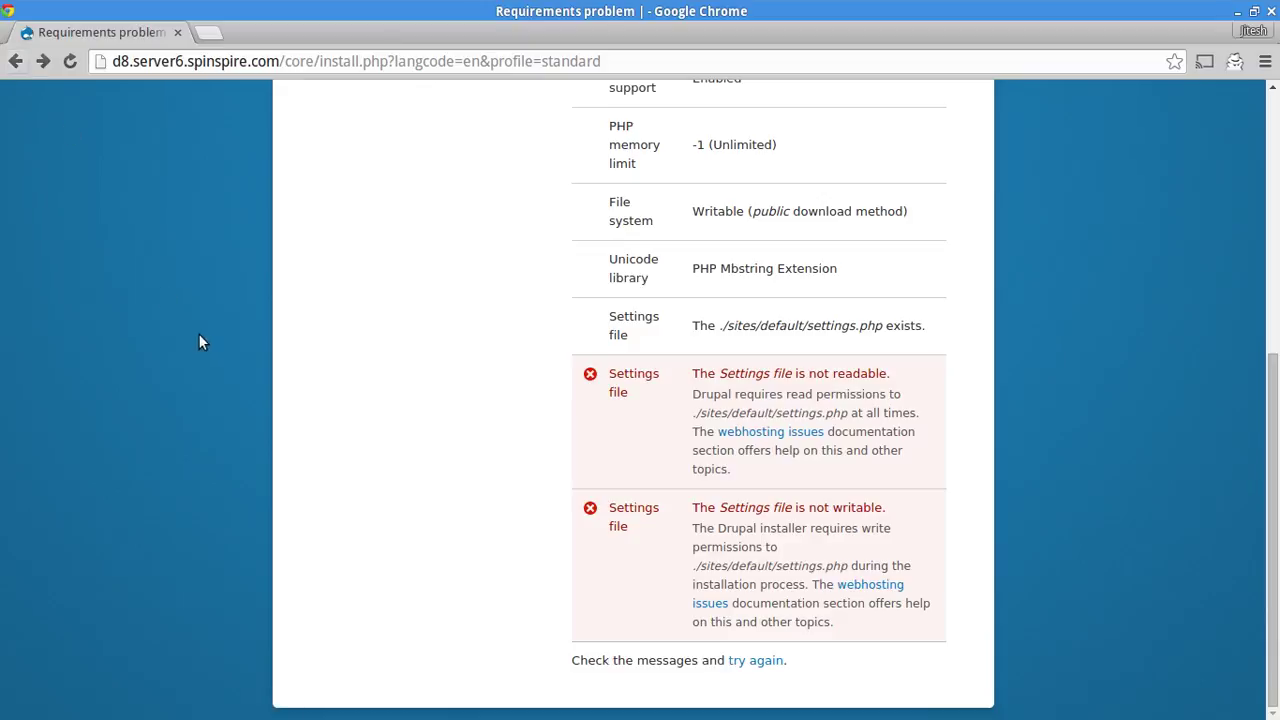
click(42, 63)
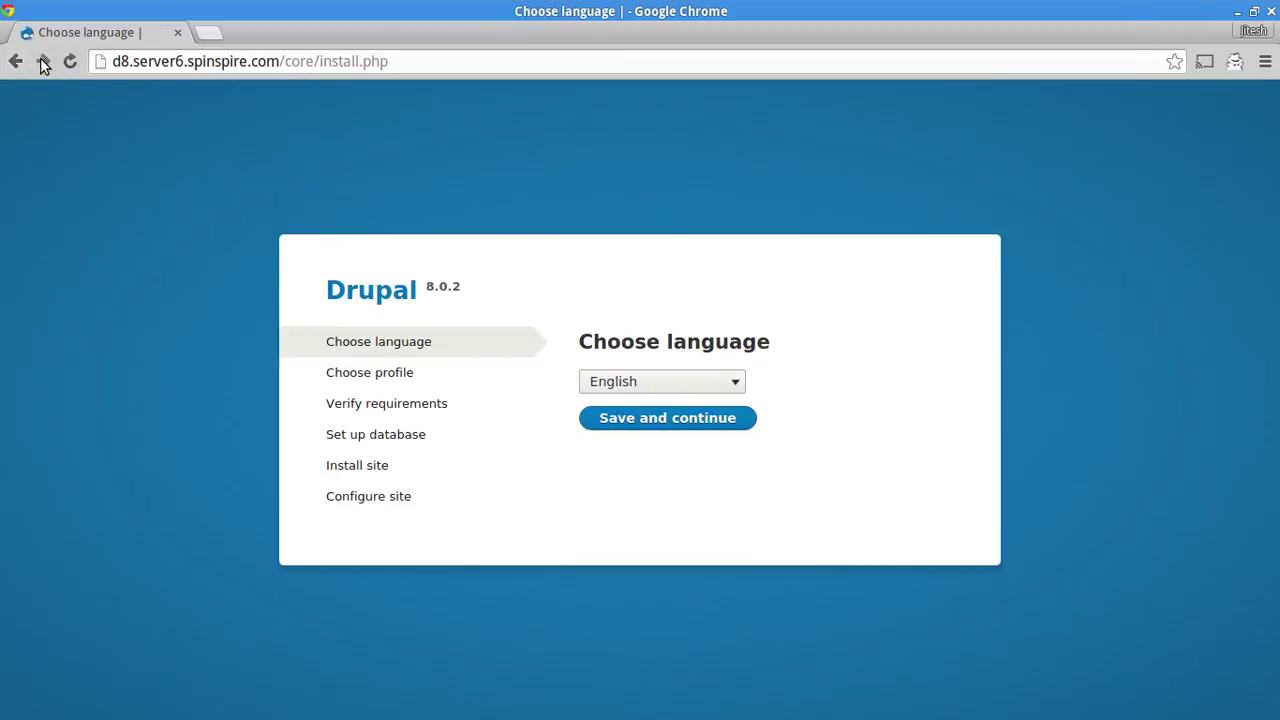
drag(307, 61, 410, 72)
key(BackSpace)
key(BackSpace)
key(BackSpace)
key(BackSpace)
key(Return)
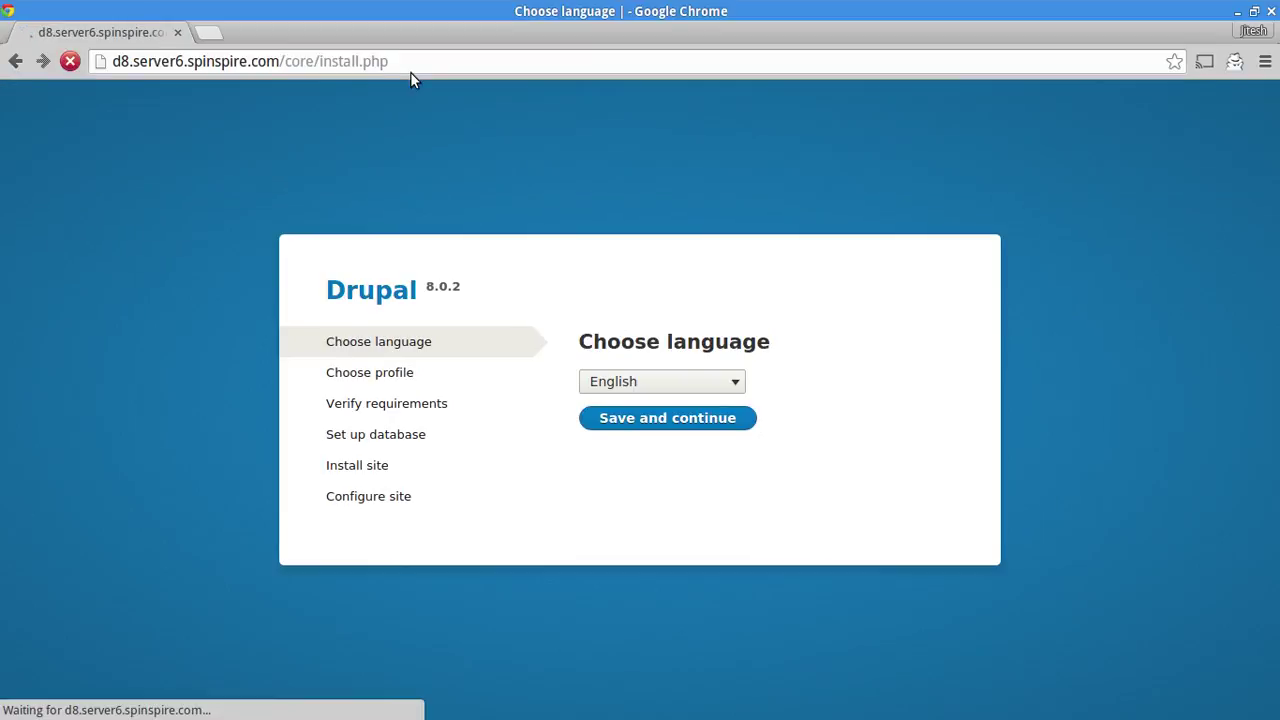
click(669, 419)
click(705, 514)
scroll(750, 236, down, 3)
scroll(753, 236, down, 4)
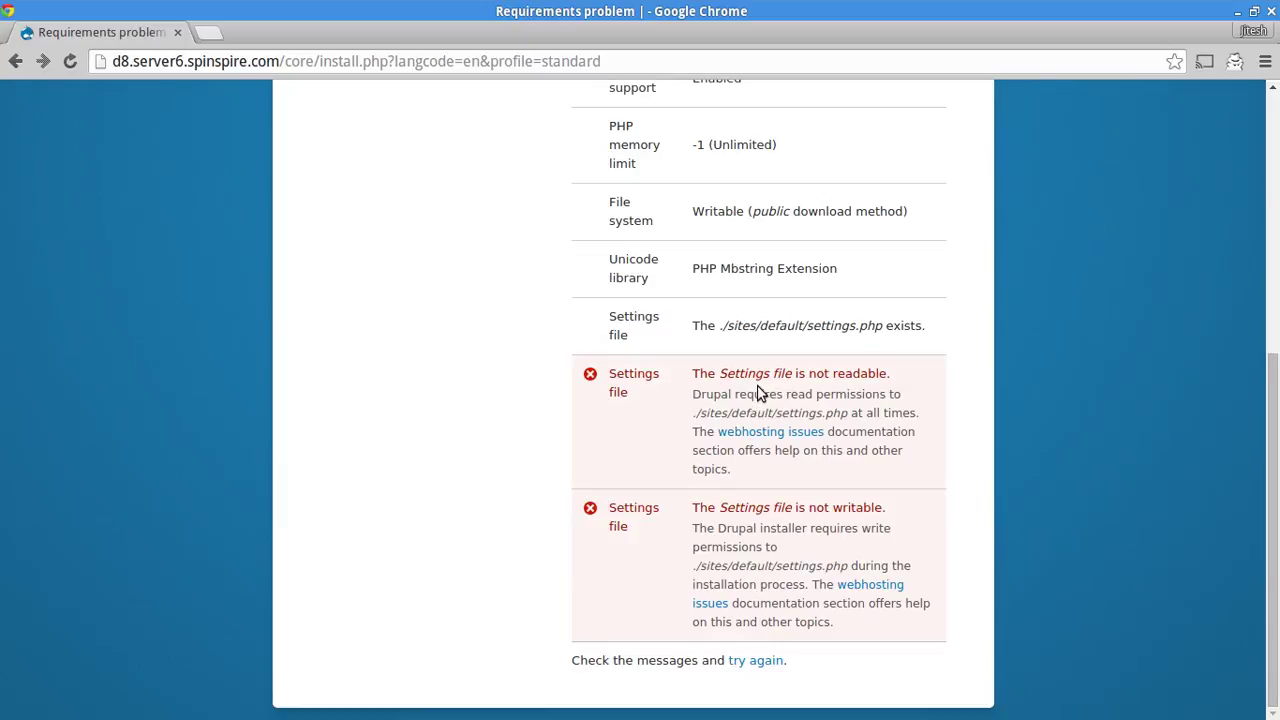
- Run chmod a+r settings.php and confirm -r--r--r-- permissions with ls -la
key(alt+Tab)
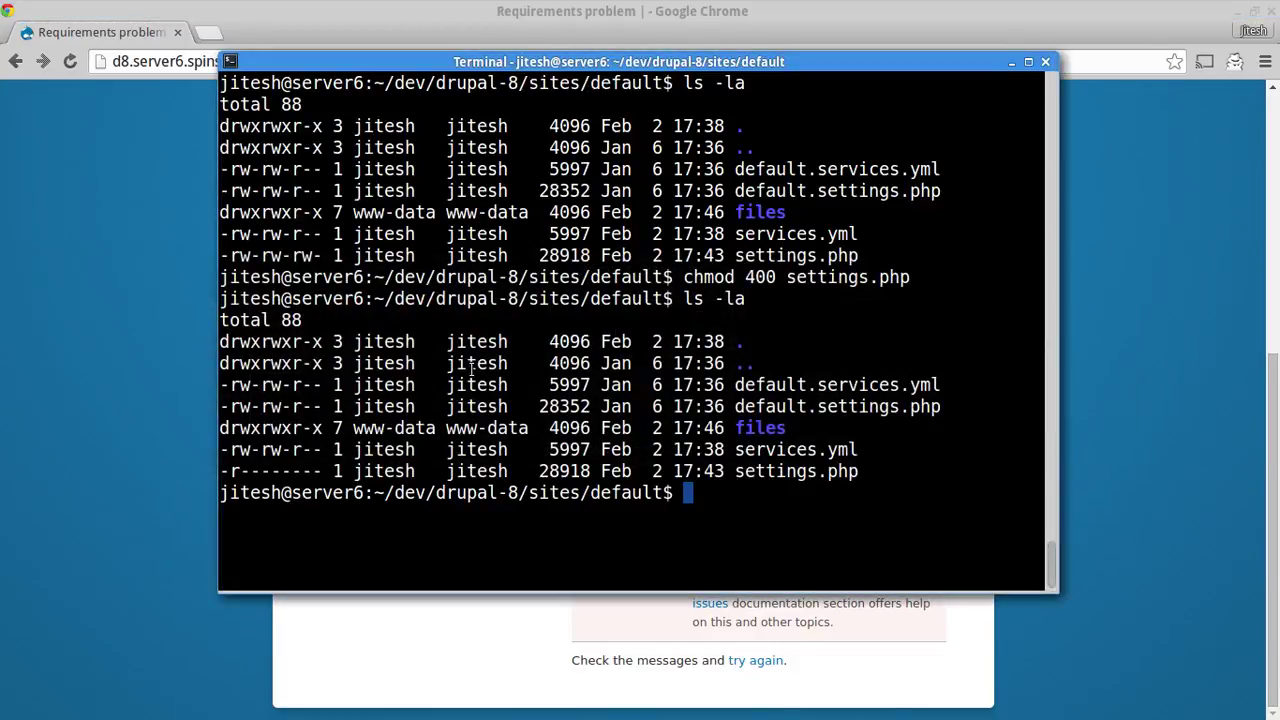
text(chmod )
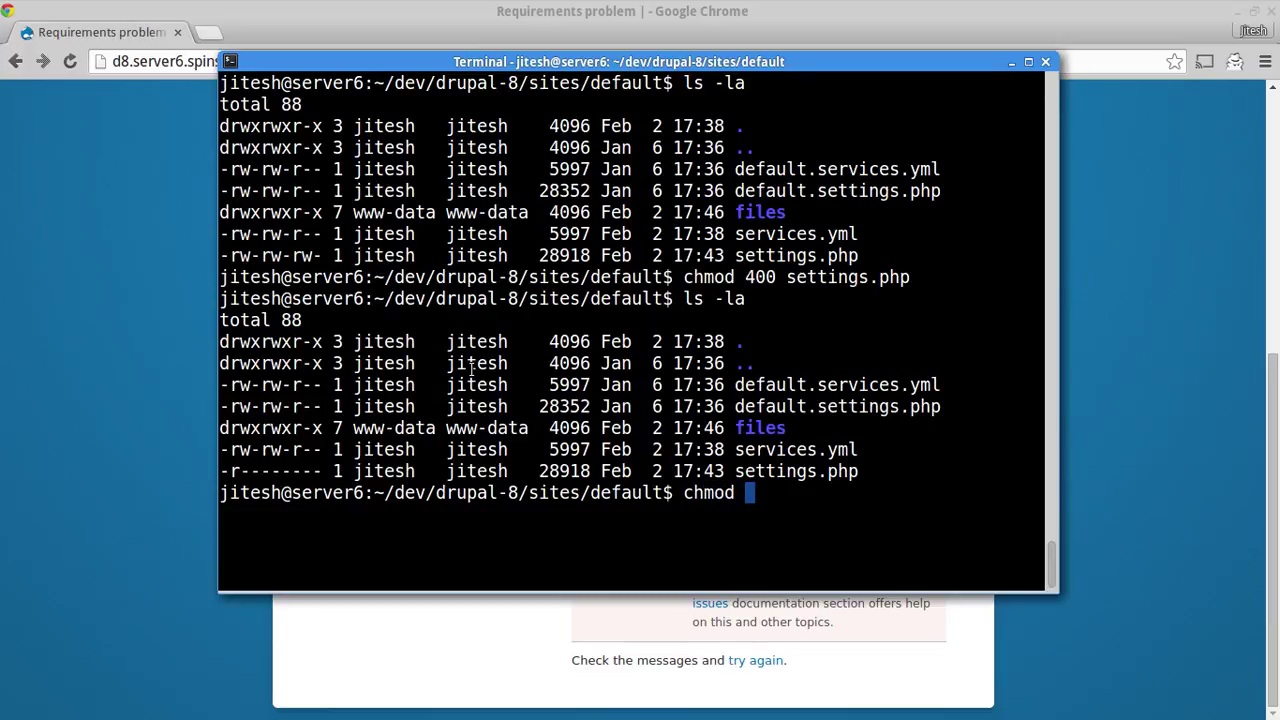
text(a+r settings.php)
key(Return)
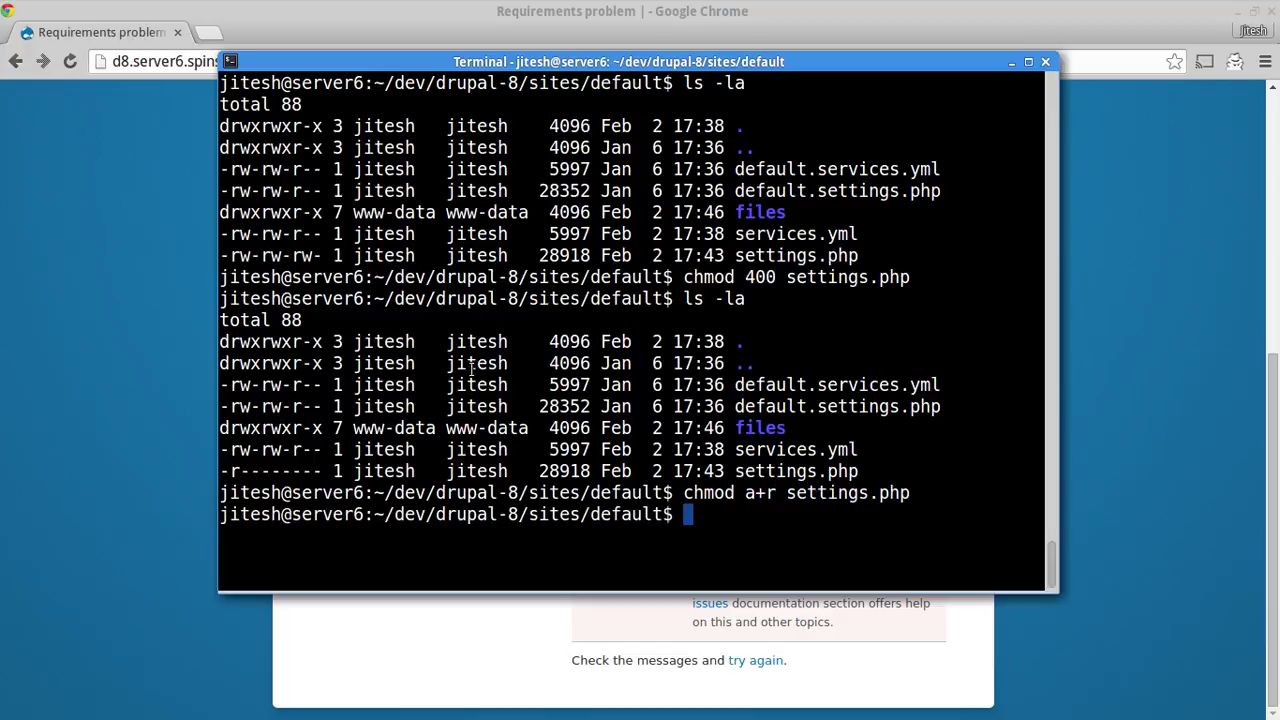
text(ls -la)
key(Return)
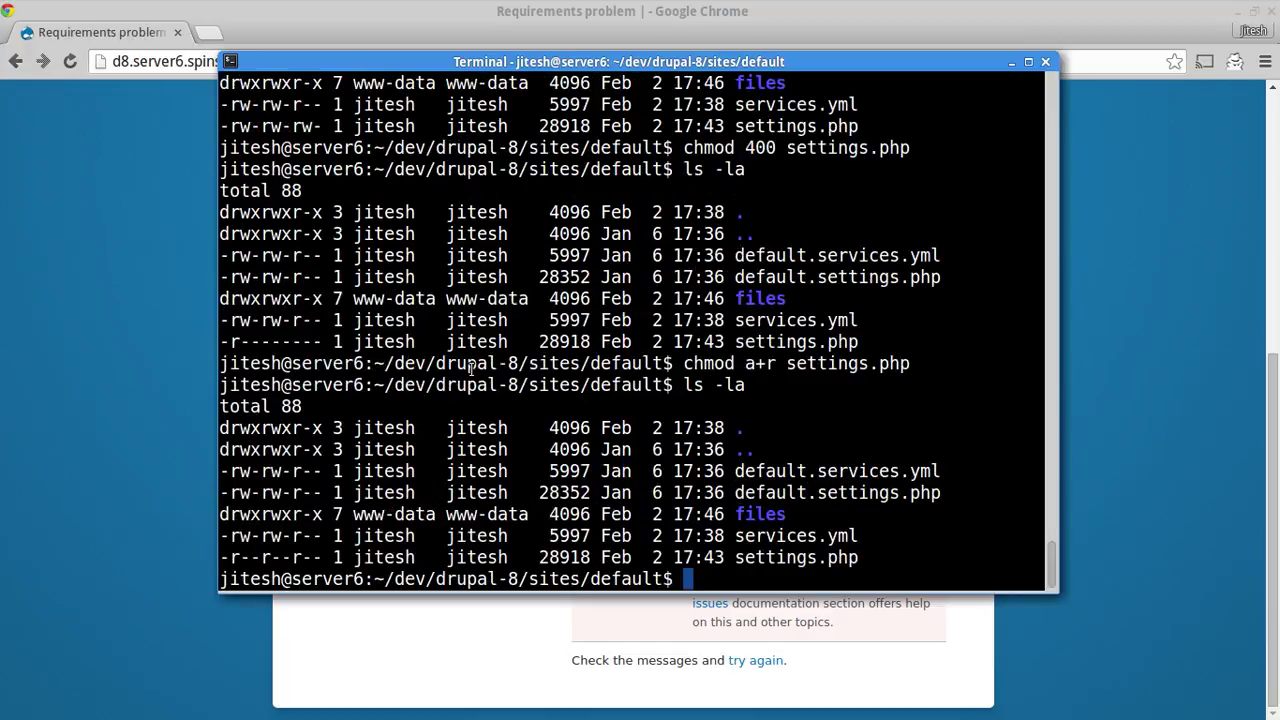
key(alt+Tab)
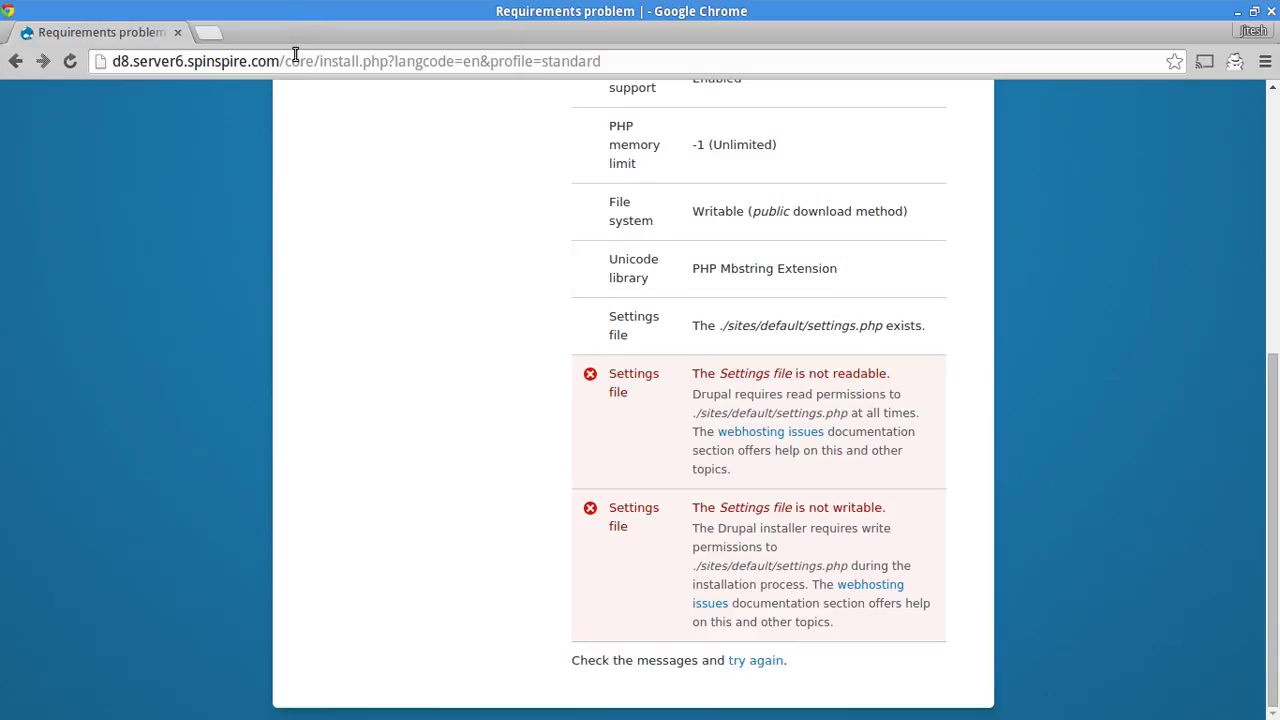
- Load the site root address to show the welcome front page, then select its heading text
drag(295, 60, 734, 69)
key(BackSpace)
key(Return)
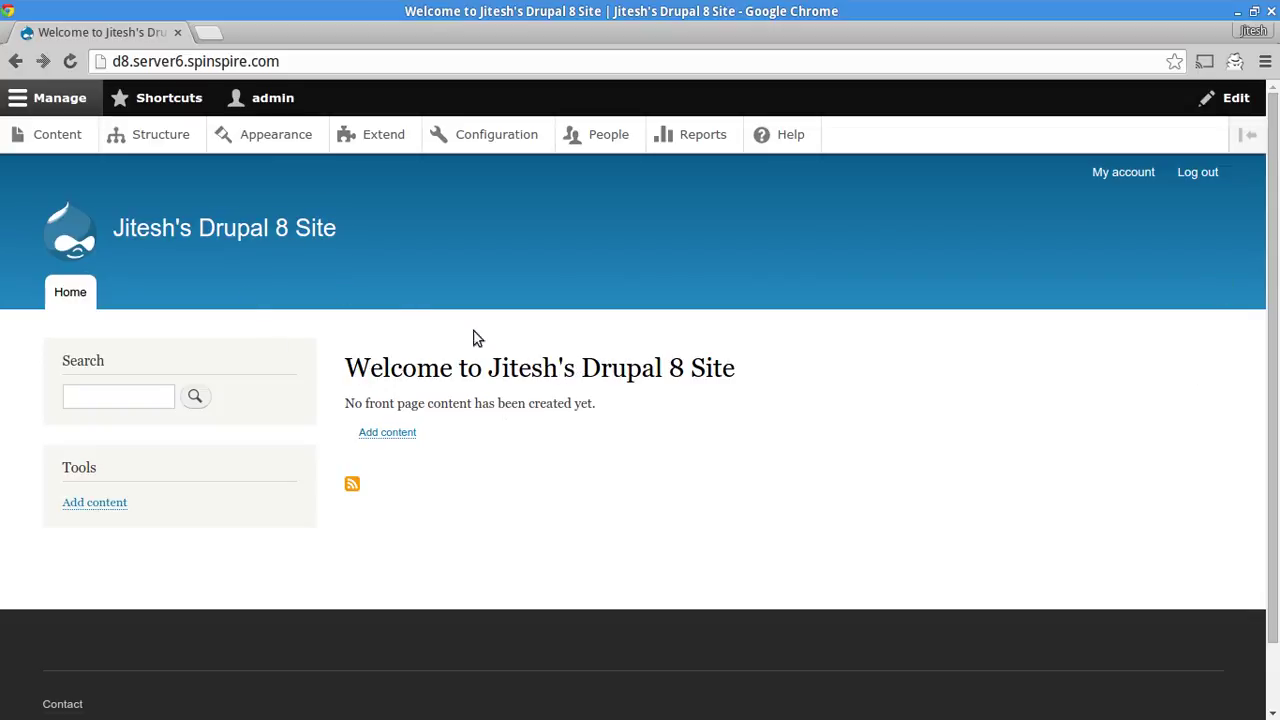
triple_click(618, 368)
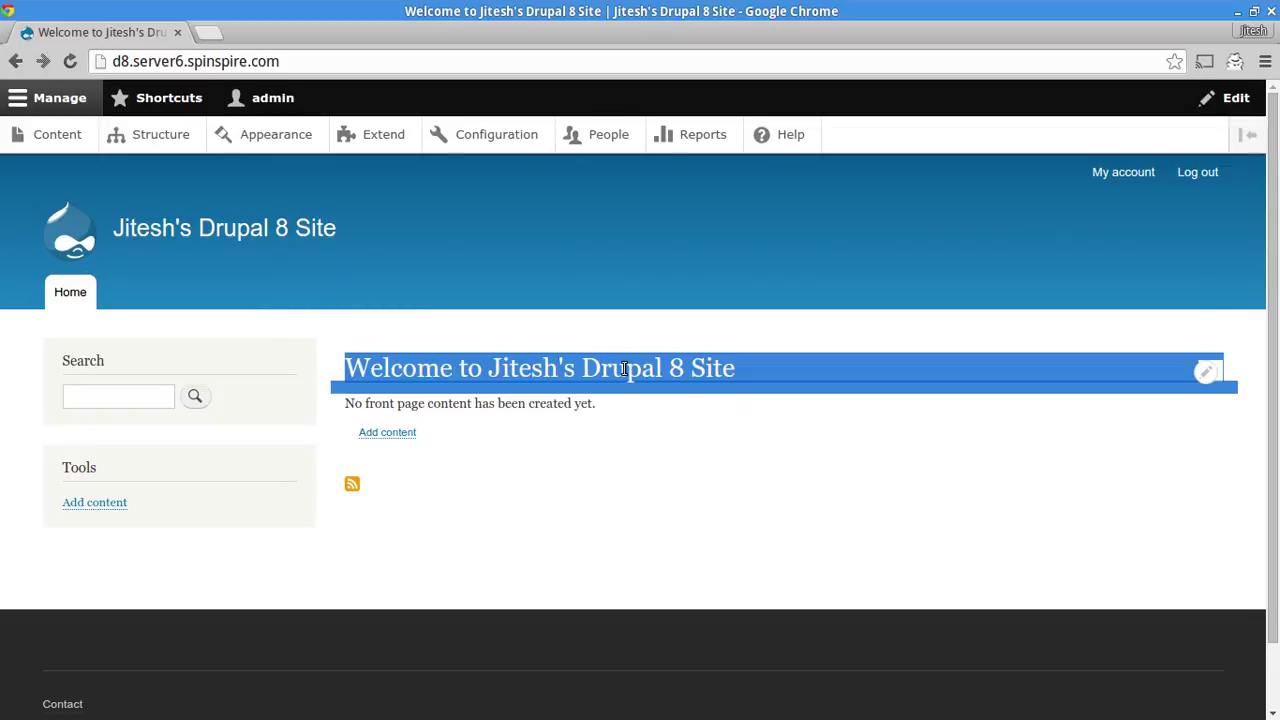
click(755, 389)
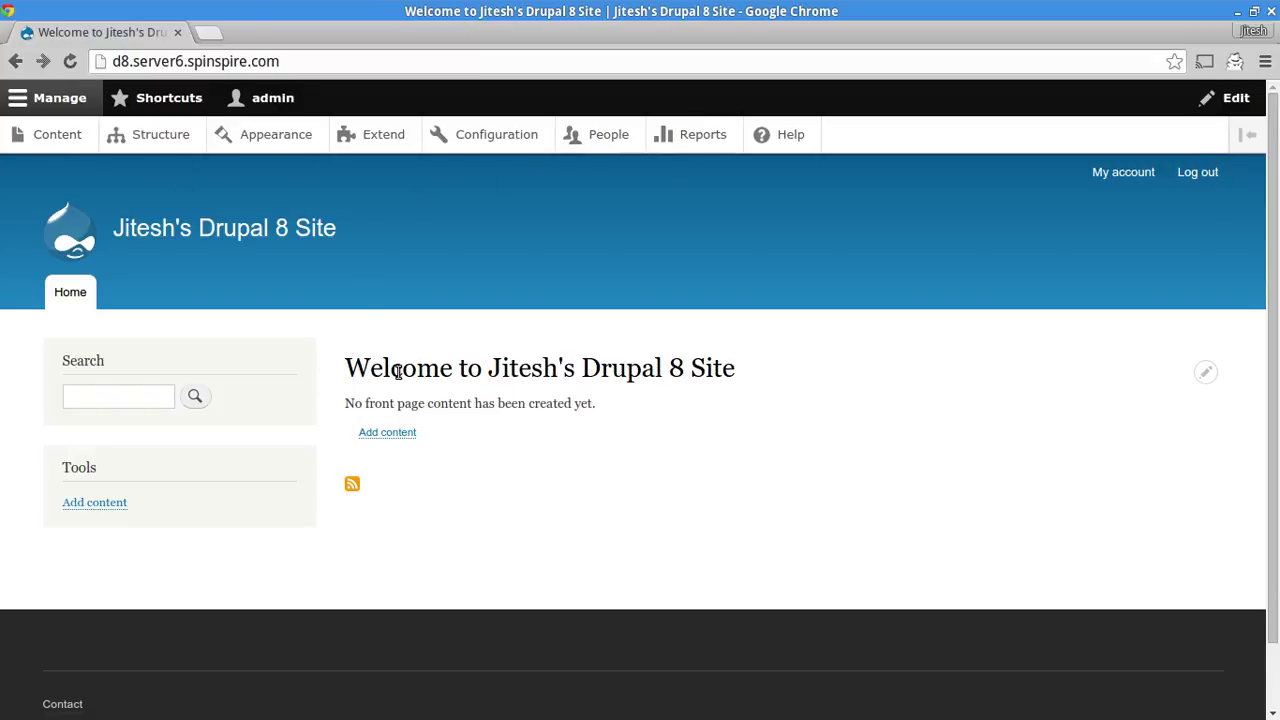
drag(398, 372, 738, 370)
click(693, 367)
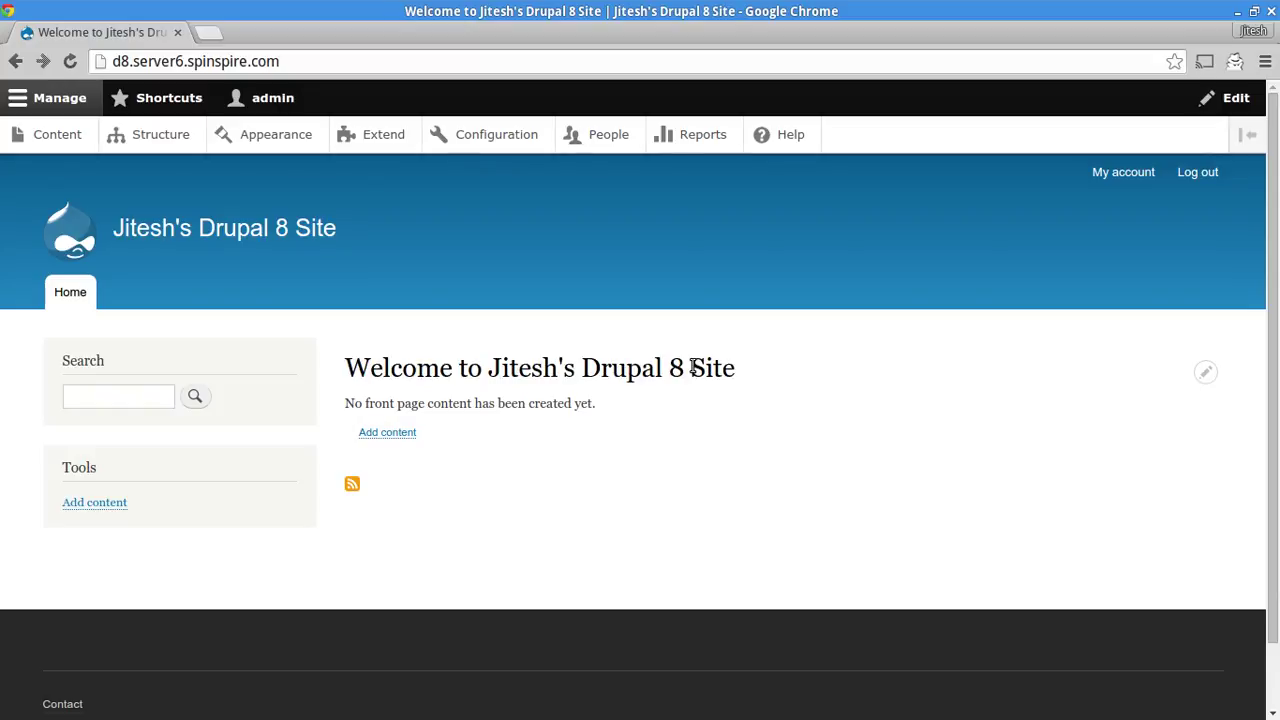